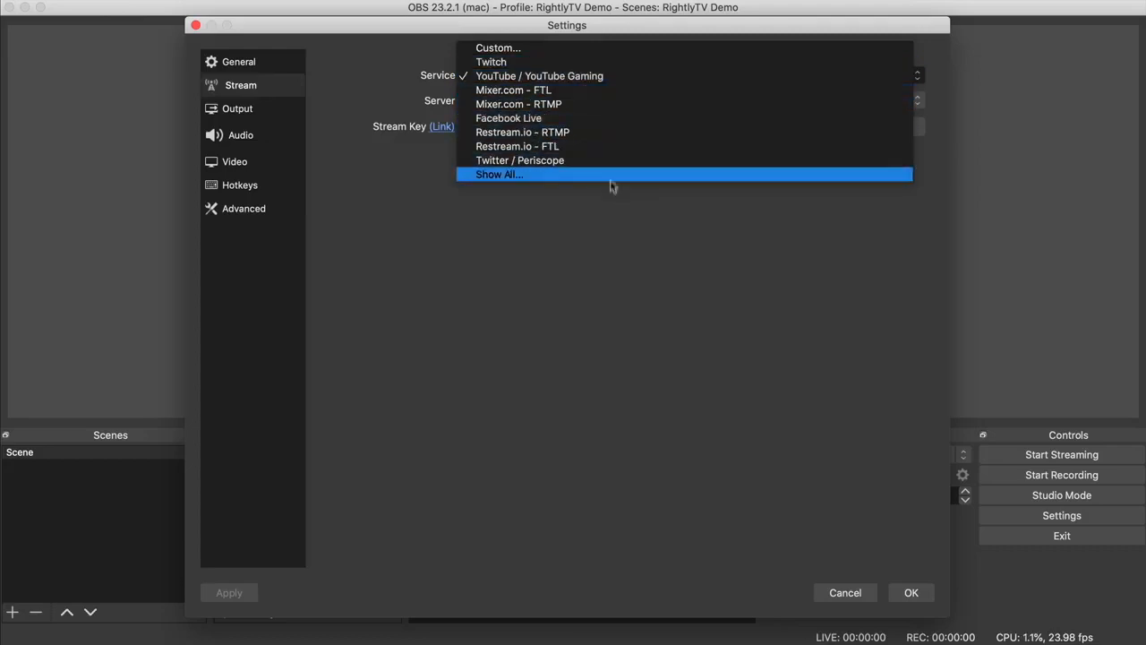
# Step: Examine the streaming service choices, the output resolution choices and the common FPS values in the settings
pyautogui.click(642, 245)
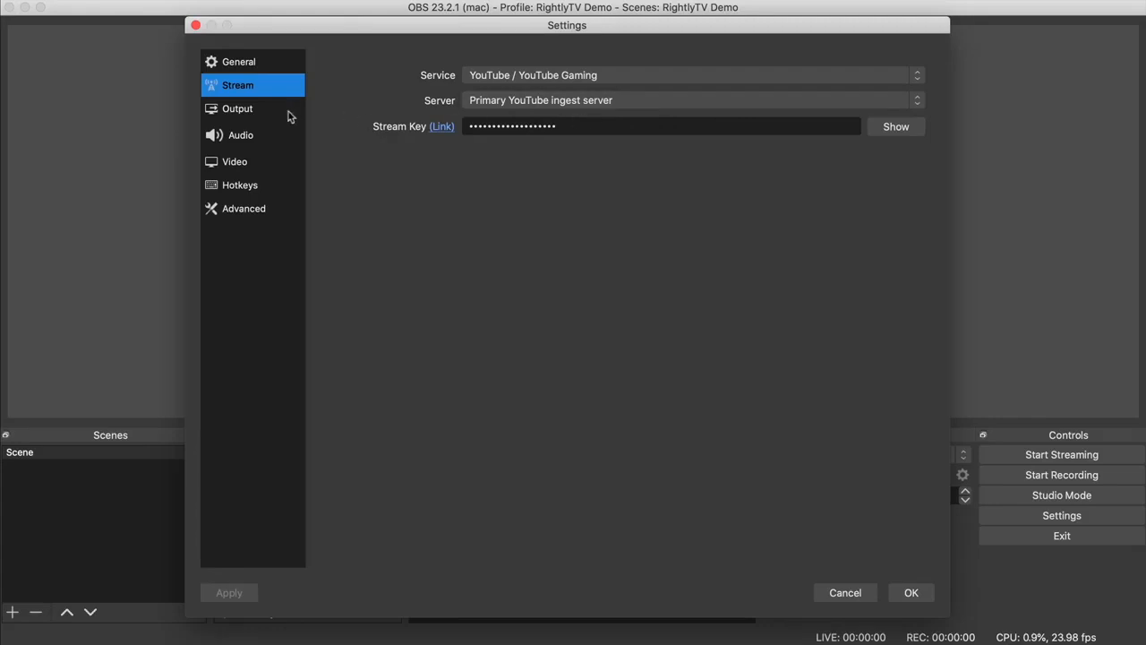
pyautogui.click(271, 166)
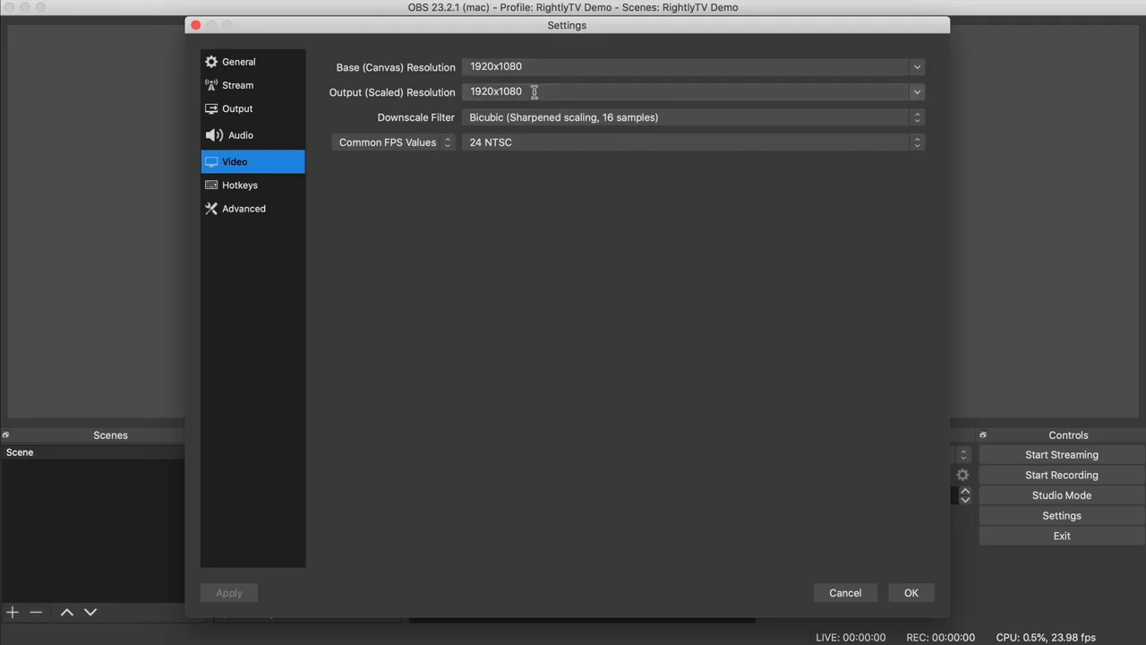
pyautogui.click(917, 95)
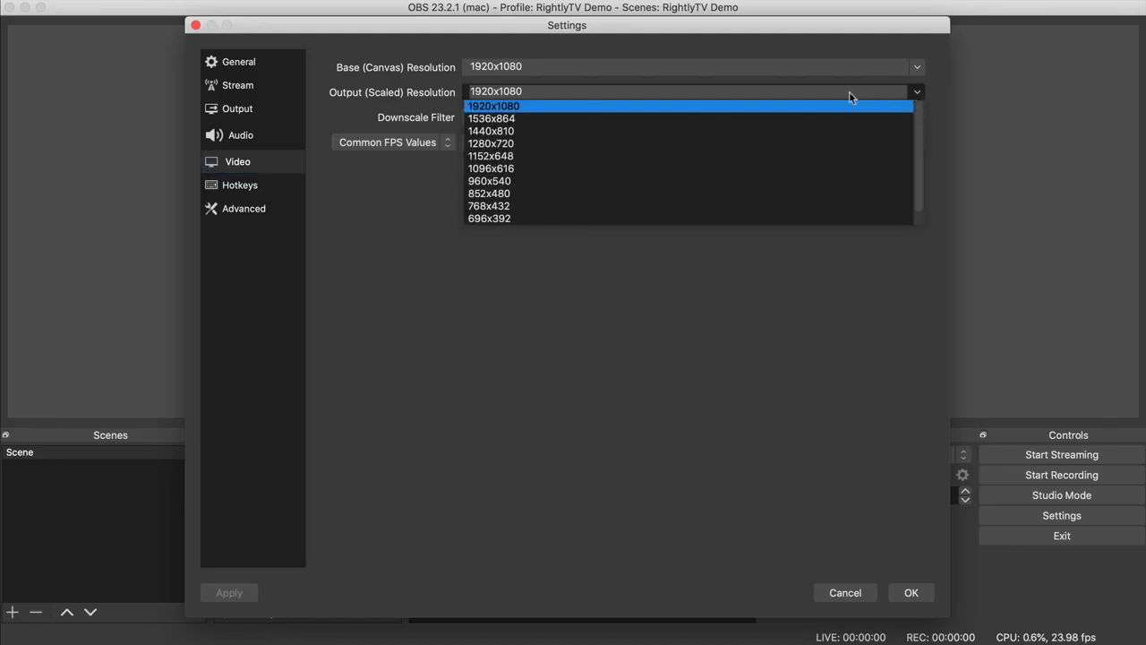
pyautogui.click(510, 295)
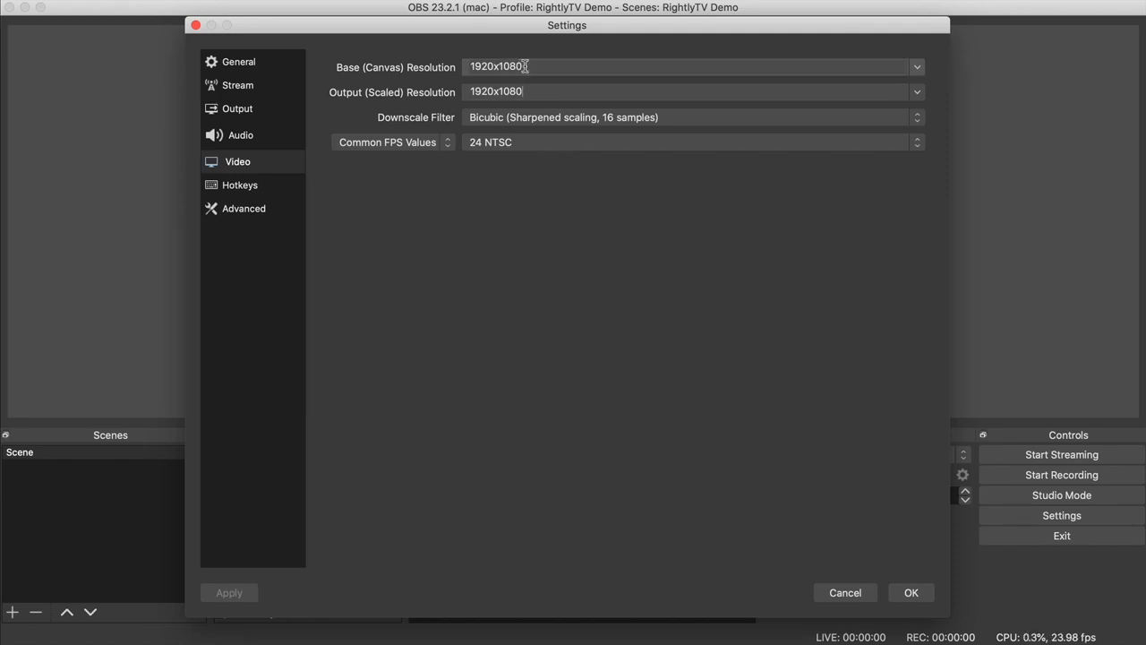
pyautogui.moveTo(582, 27); pyautogui.dragTo(574, 23)
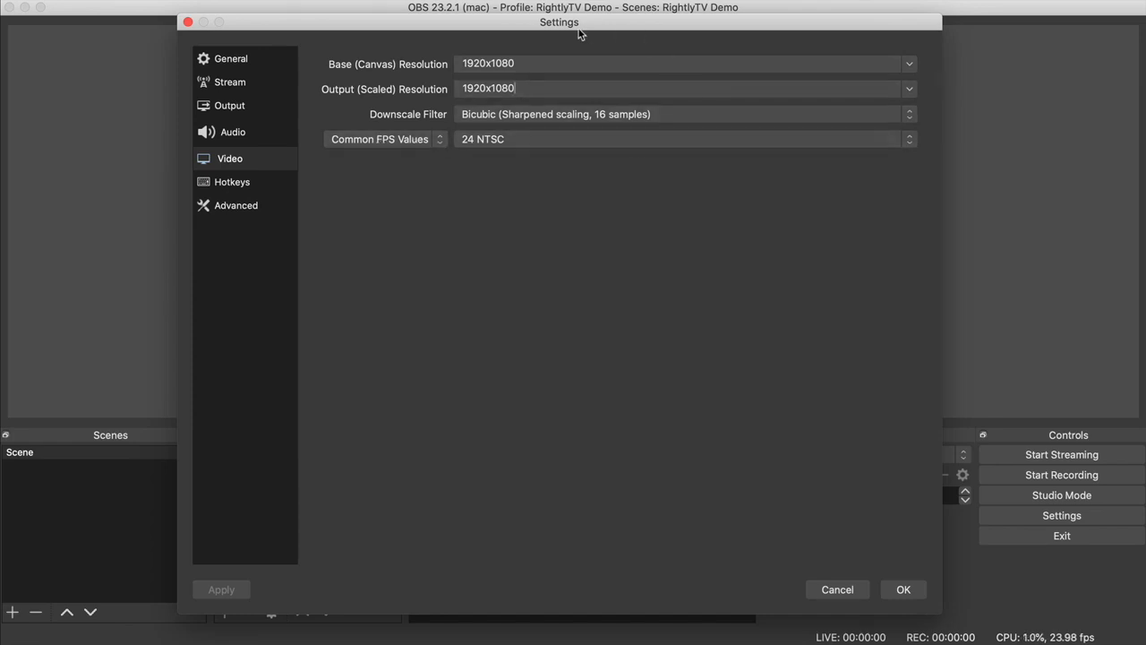
pyautogui.moveTo(573, 31); pyautogui.dragTo(580, 32)
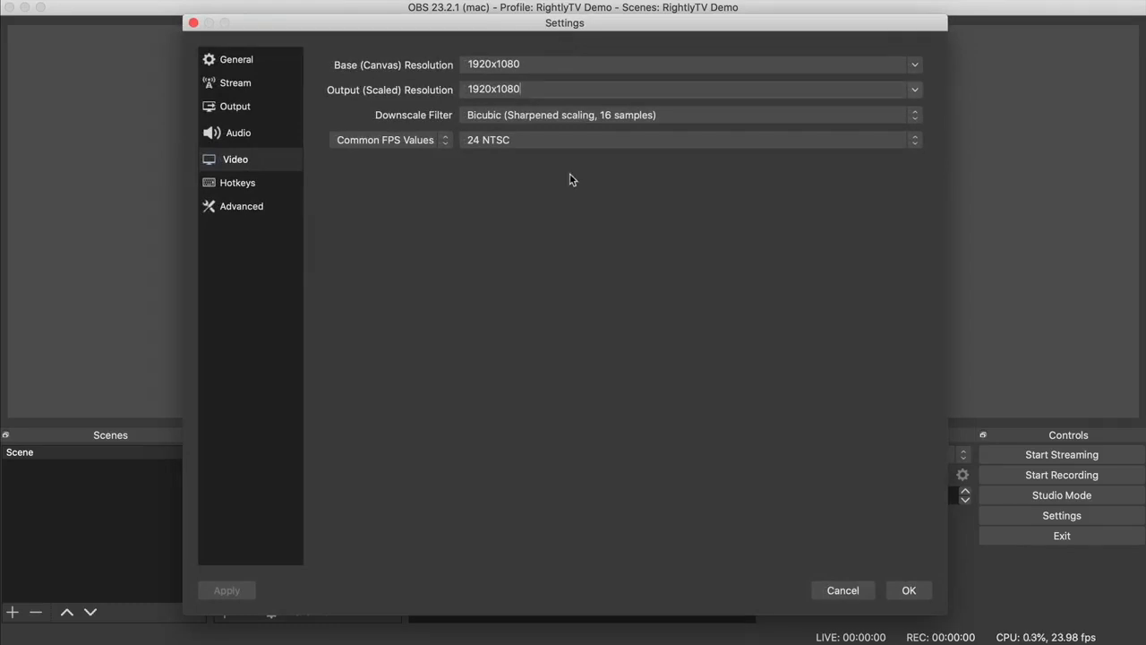
pyautogui.click(515, 142)
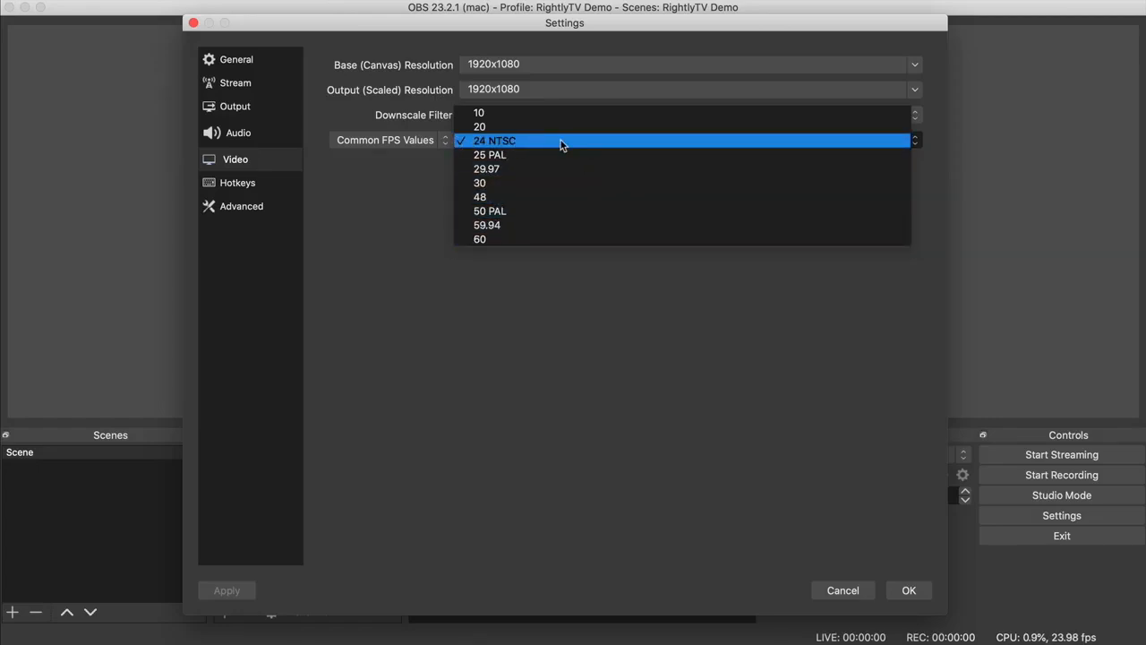
pyautogui.click(497, 144)
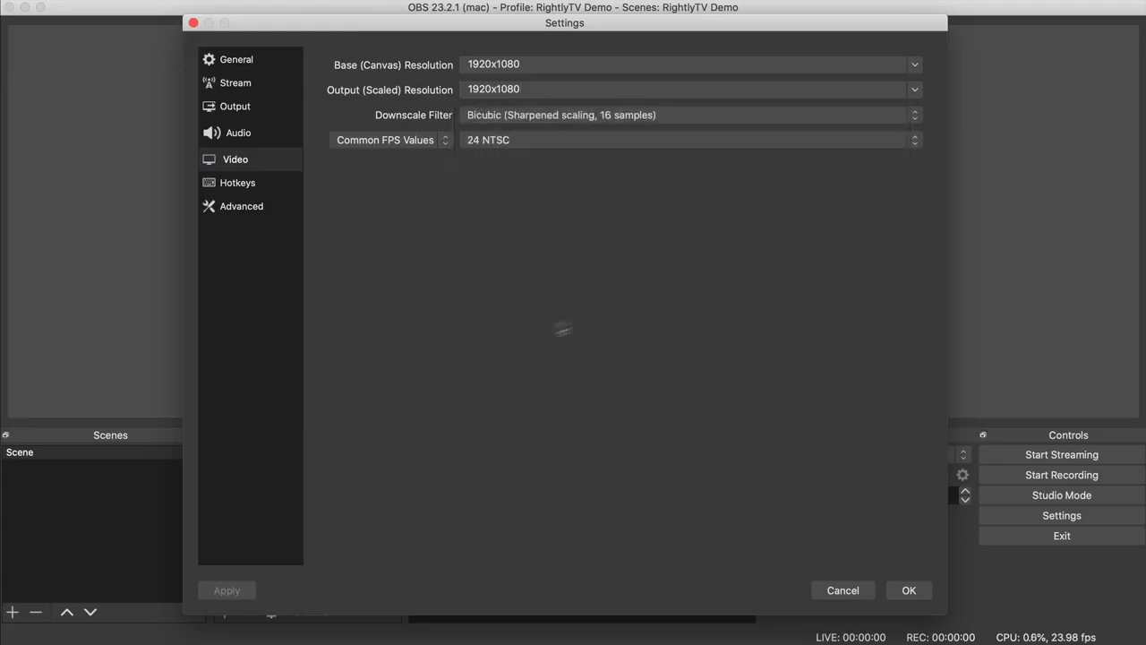
# Step: Look through the audio, output, stream, general and video settings, and close the settings window
pyautogui.click(252, 135)
pyautogui.click(248, 108)
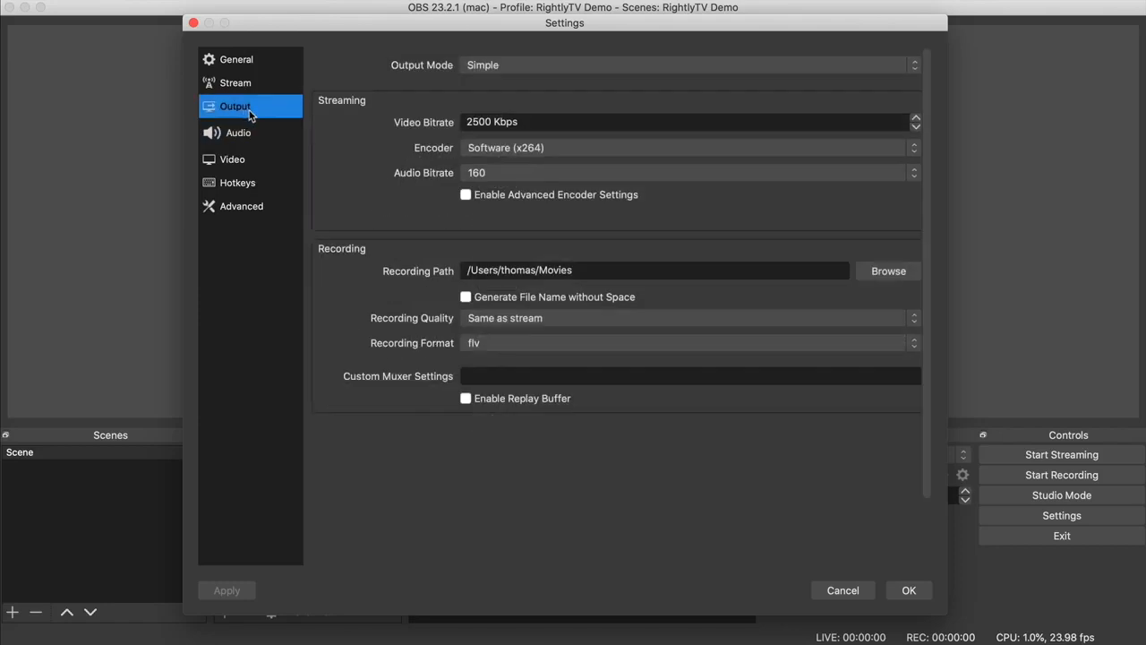
pyautogui.click(253, 87)
pyautogui.click(269, 65)
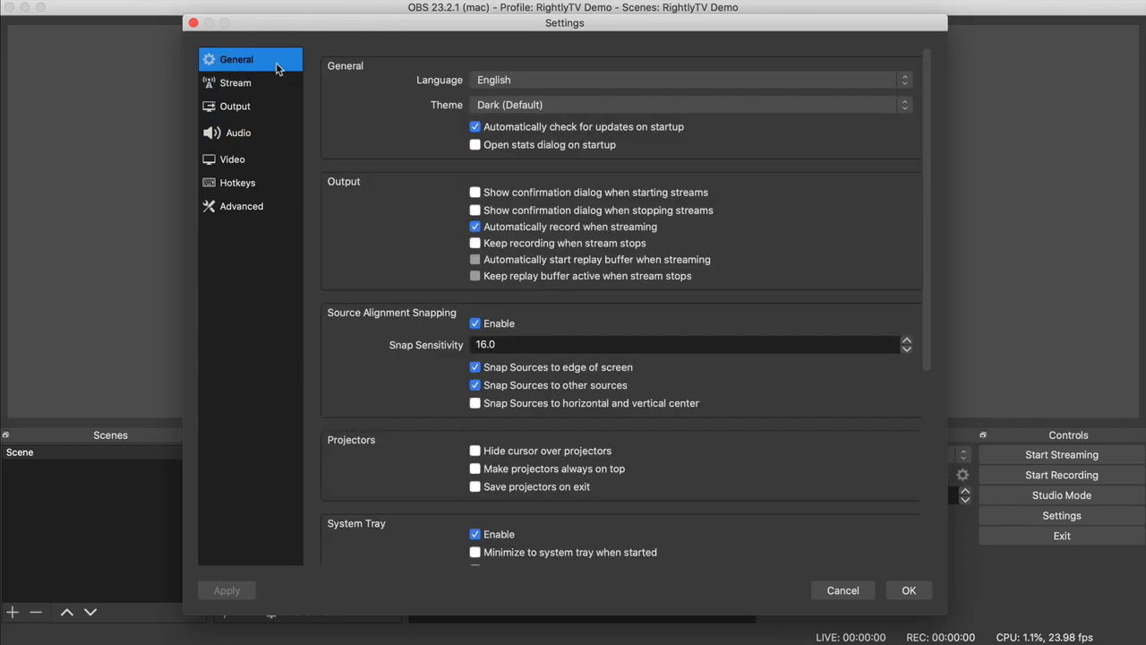
pyautogui.moveTo(568, 27); pyautogui.dragTo(564, 26)
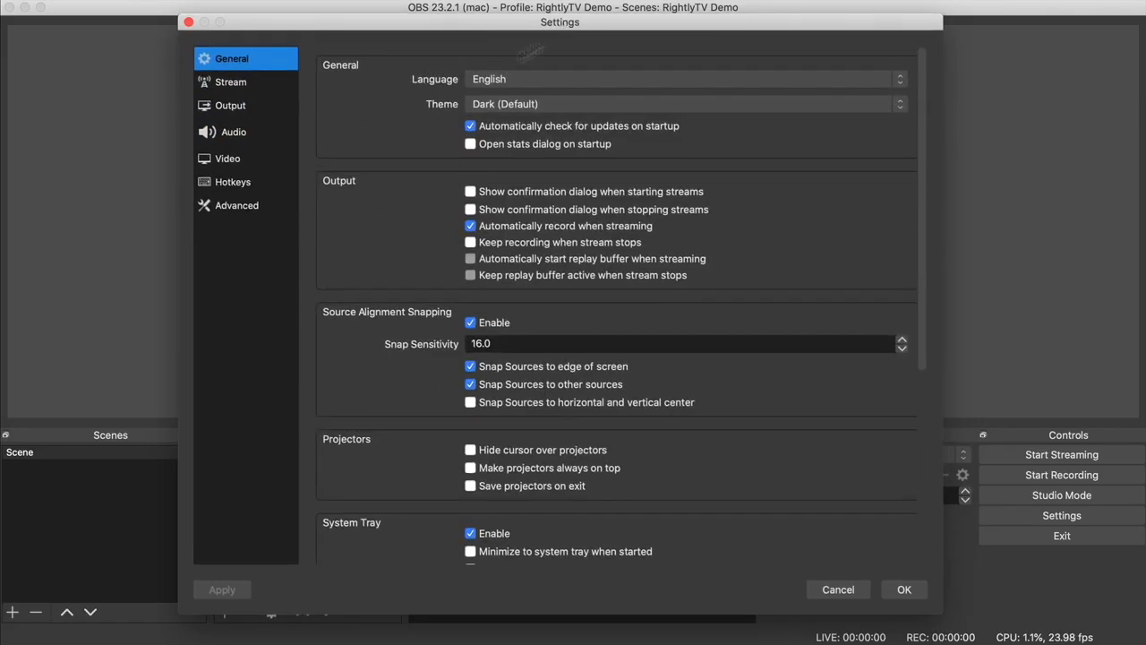
pyautogui.moveTo(565, 26)
pyautogui.mouseDown()
pyautogui.moveTo(631, 115)
pyautogui.moveTo(639, 414)
pyautogui.moveTo(596, 72)
pyautogui.moveTo(573, 33)
pyautogui.mouseUp()
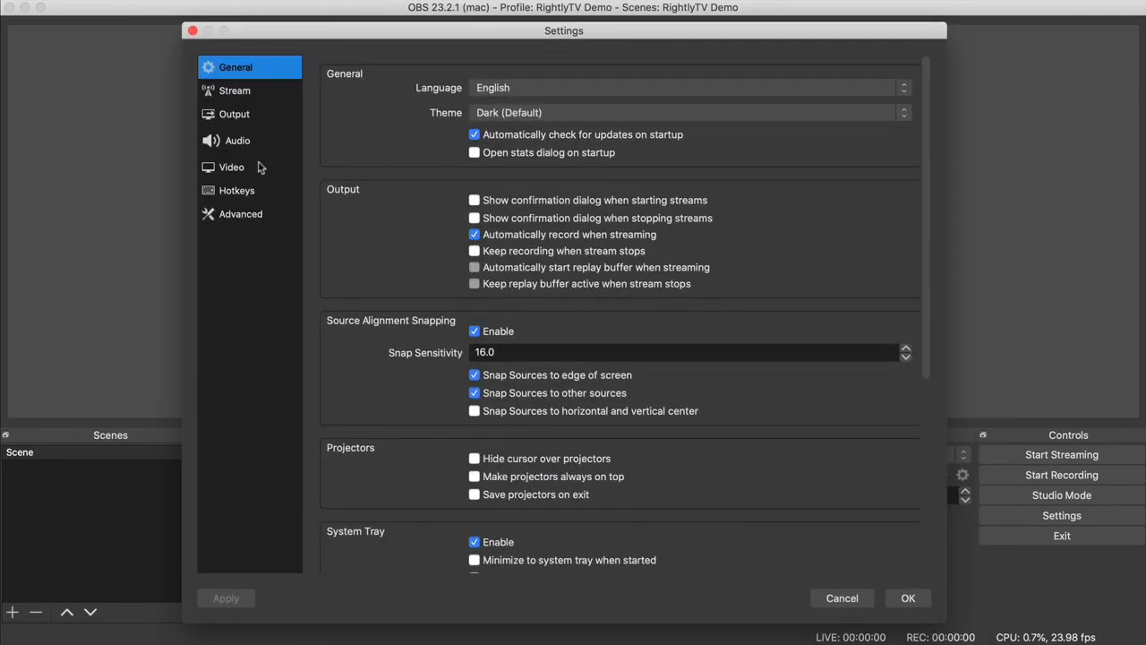
pyautogui.click(260, 167)
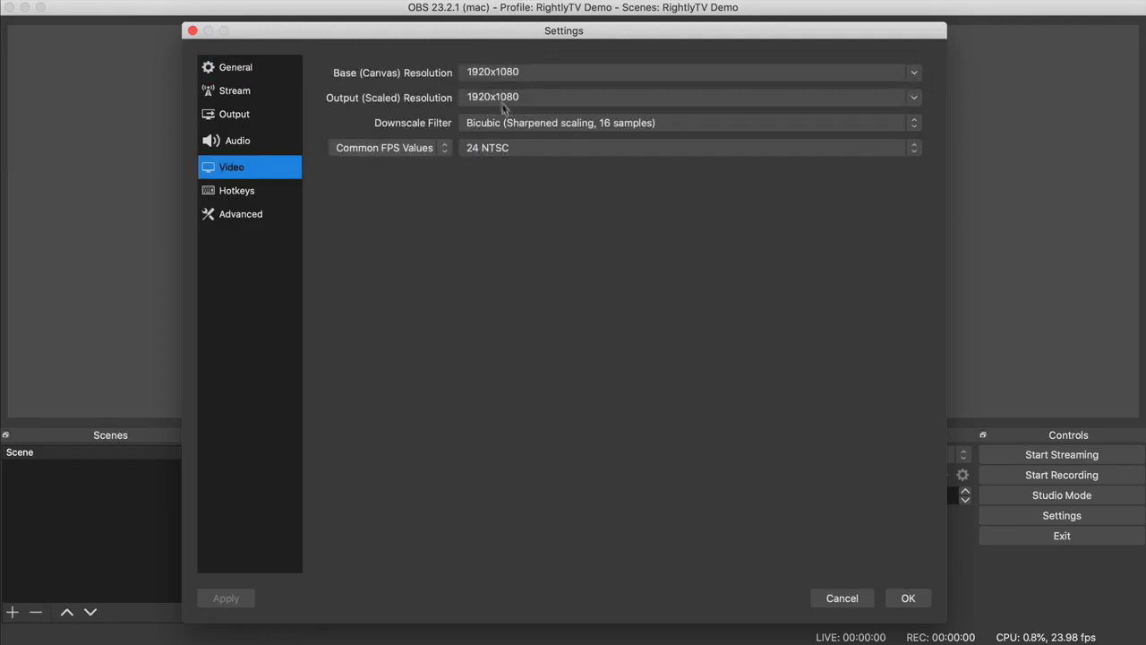
pyautogui.click(192, 31)
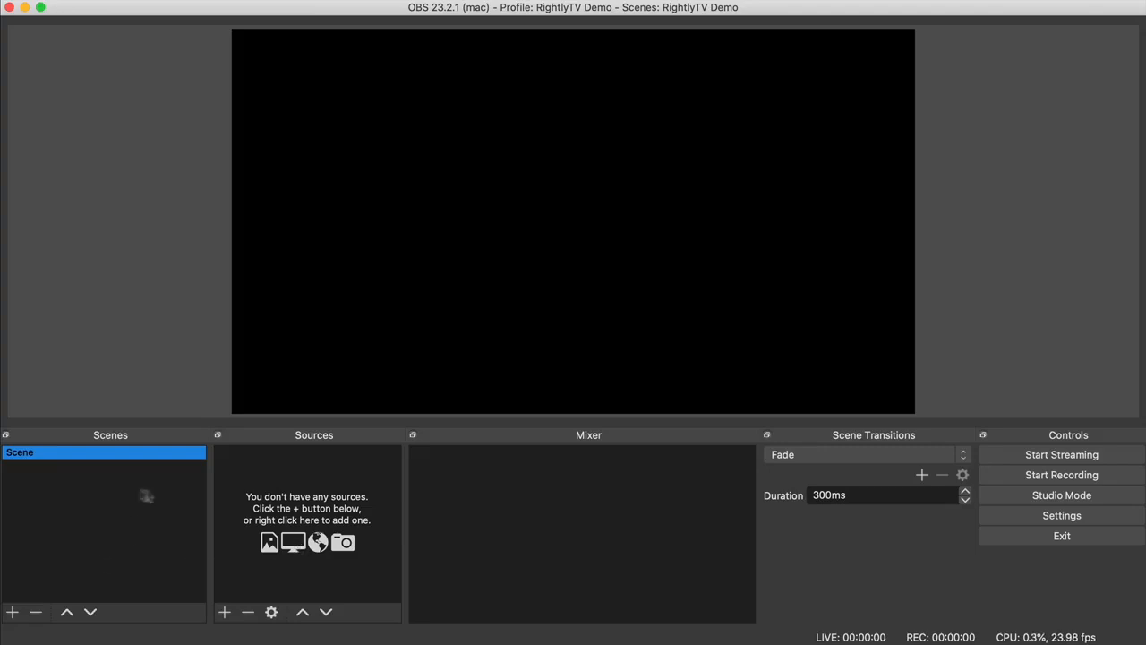
# Step: Rename the existing scene as "Starting"
pyautogui.rightClick(24, 460)
pyautogui.click(94, 540)
pyautogui.write('Sl')
pyautogui.press('BackSpace')
pyautogui.write('tarting')
pyautogui.press('super+z')
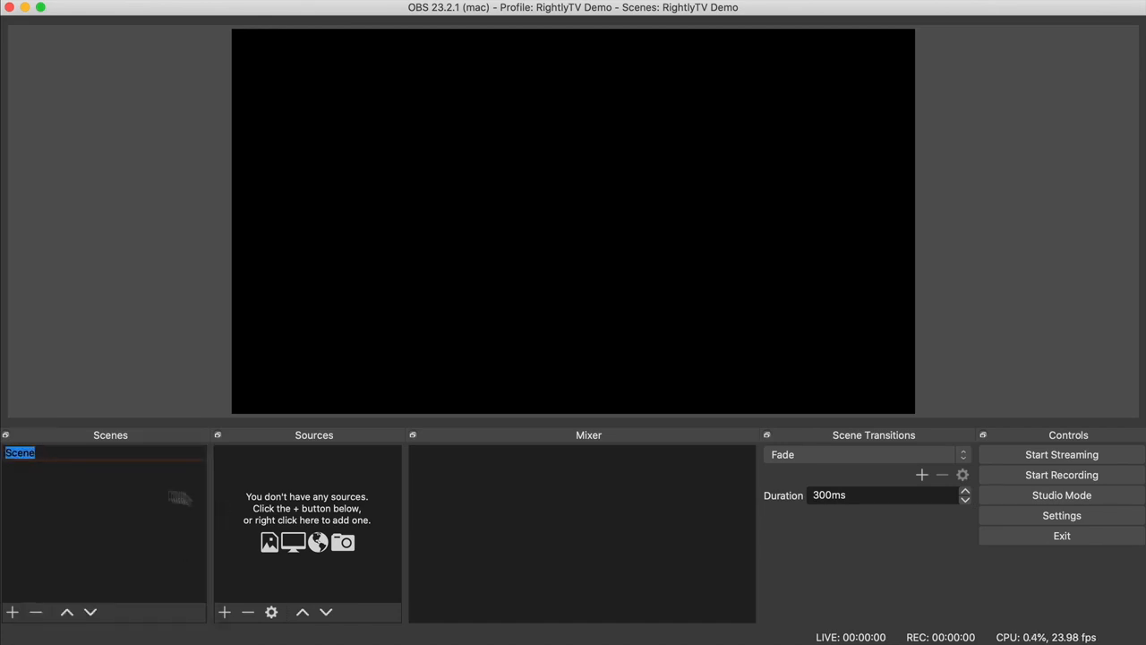
pyautogui.write('Starting')
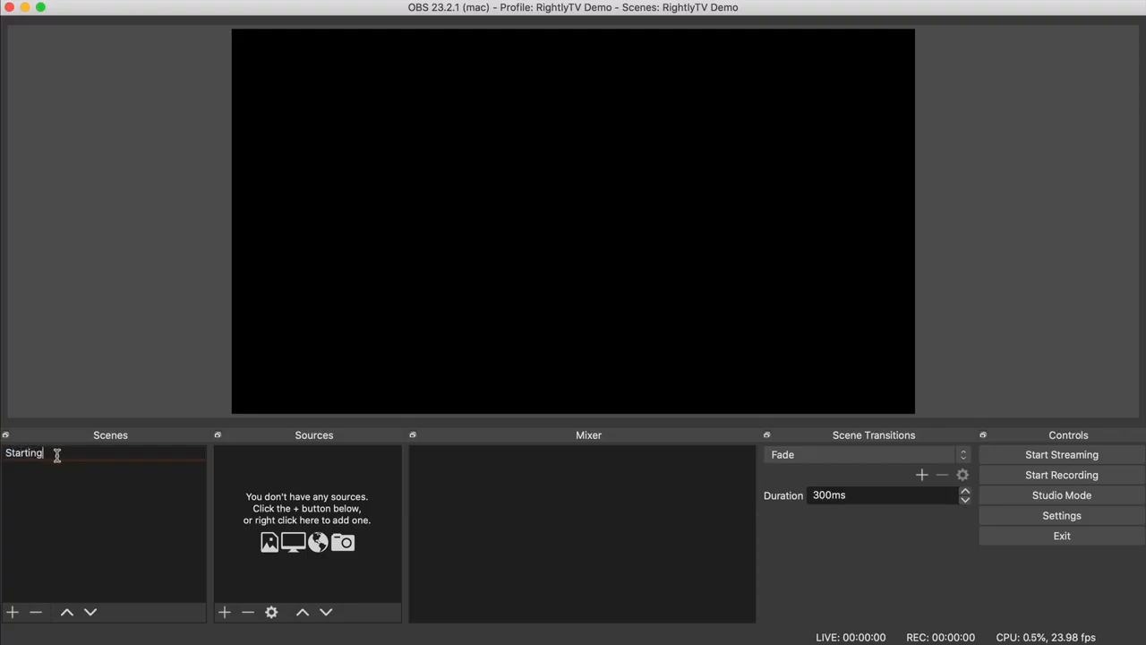
pyautogui.press('Return')
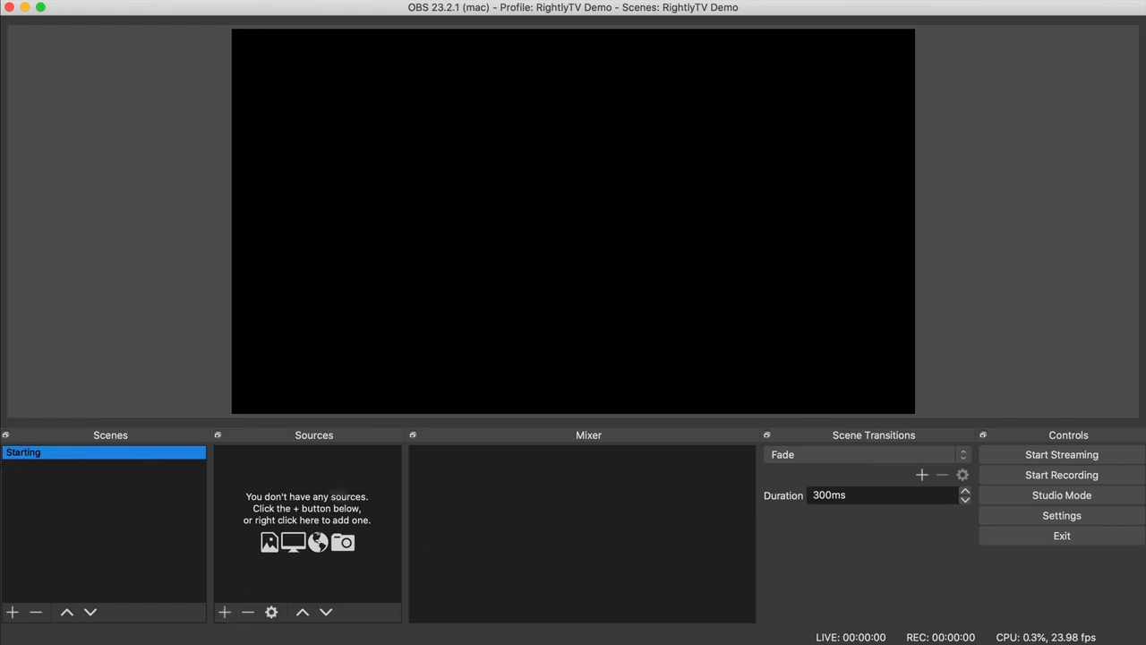
# Step: Add a new image source named "Starting Image" to the Starting scene
pyautogui.click(224, 612)
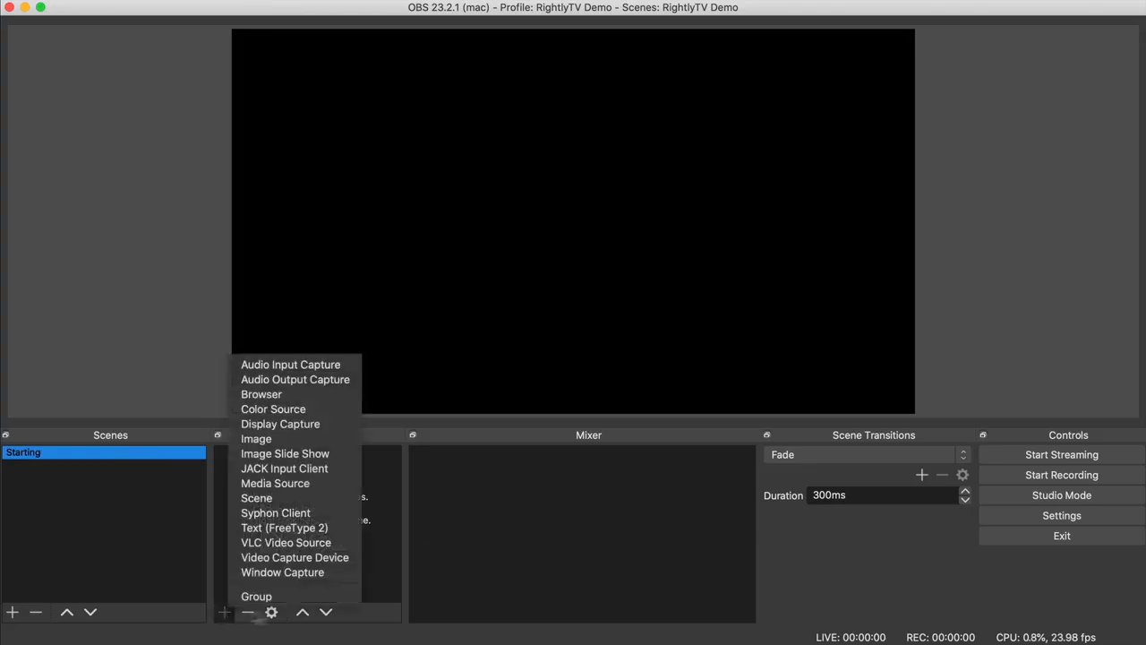
pyautogui.click(272, 438)
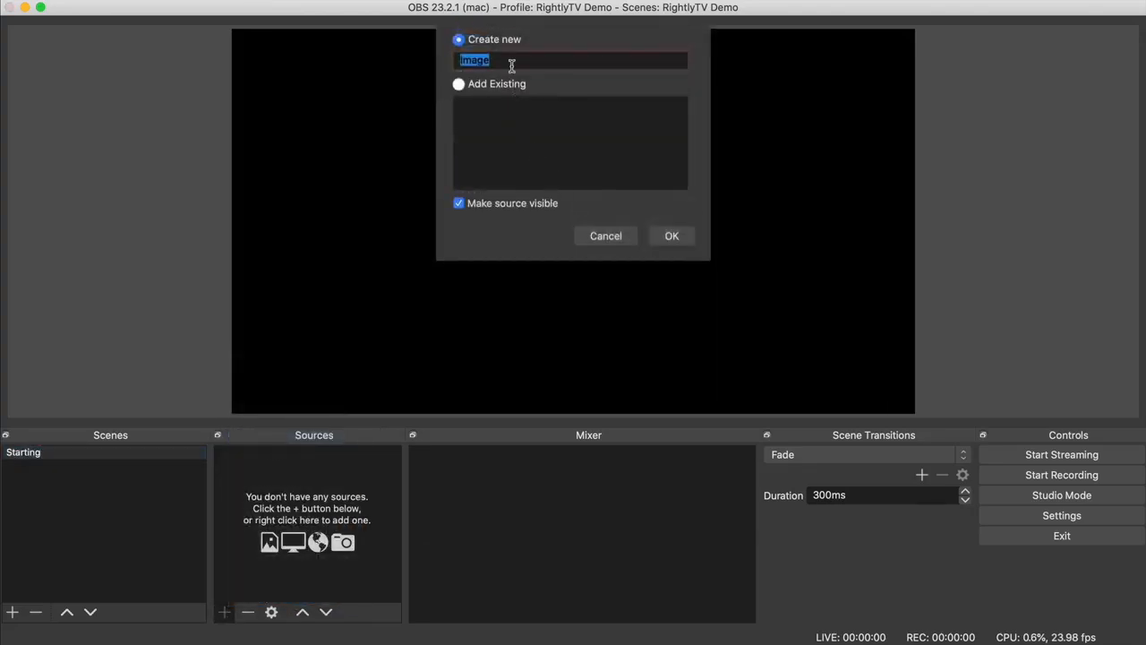
pyautogui.write('Starting')
pyautogui.click(670, 236)
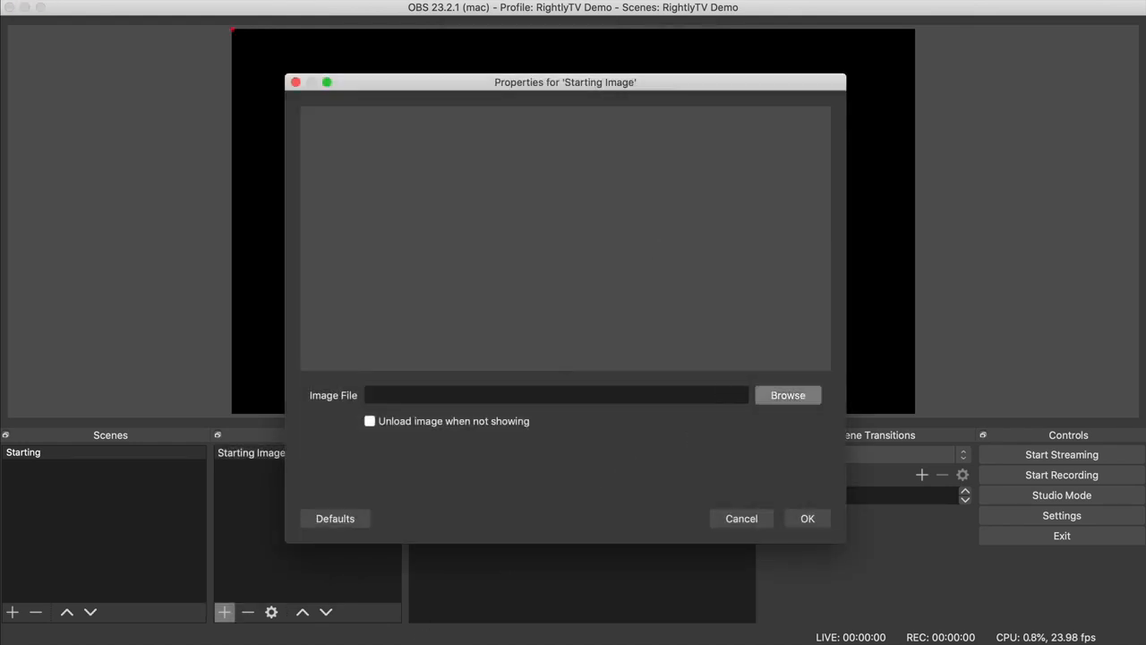
# Step: Load the file starting-sample.png as the picture for the Starting Image source and accept its properties
pyautogui.click(788, 395)
pyautogui.click(681, 243)
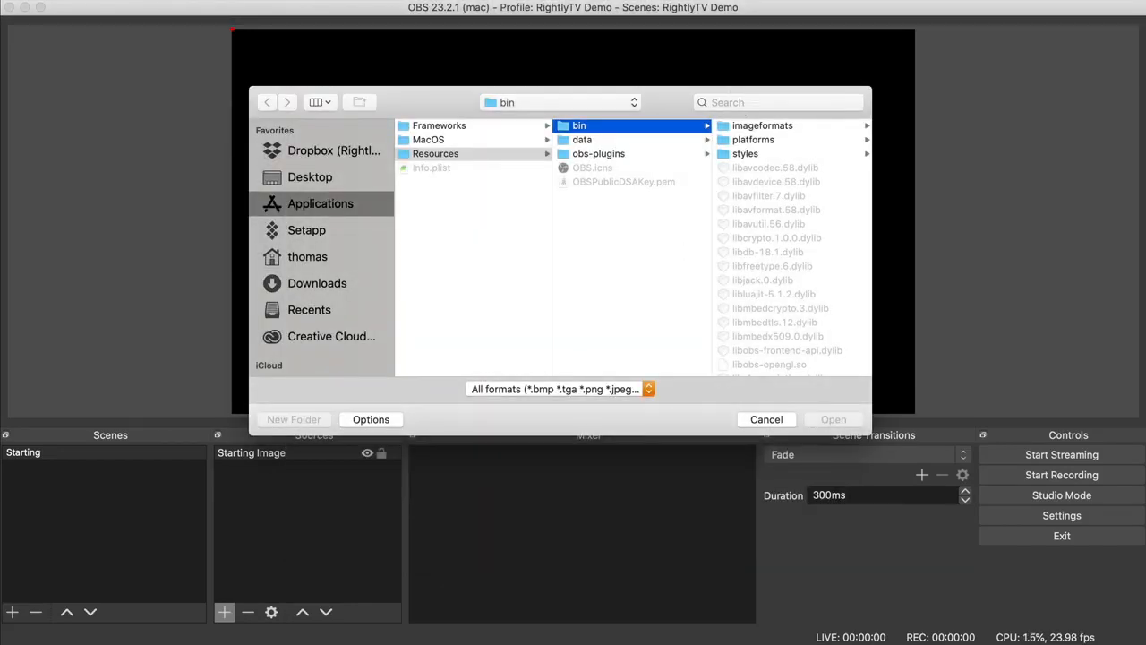
pyautogui.moveTo(483, 640); pyautogui.dragTo(583, 246)
pyautogui.click(843, 421)
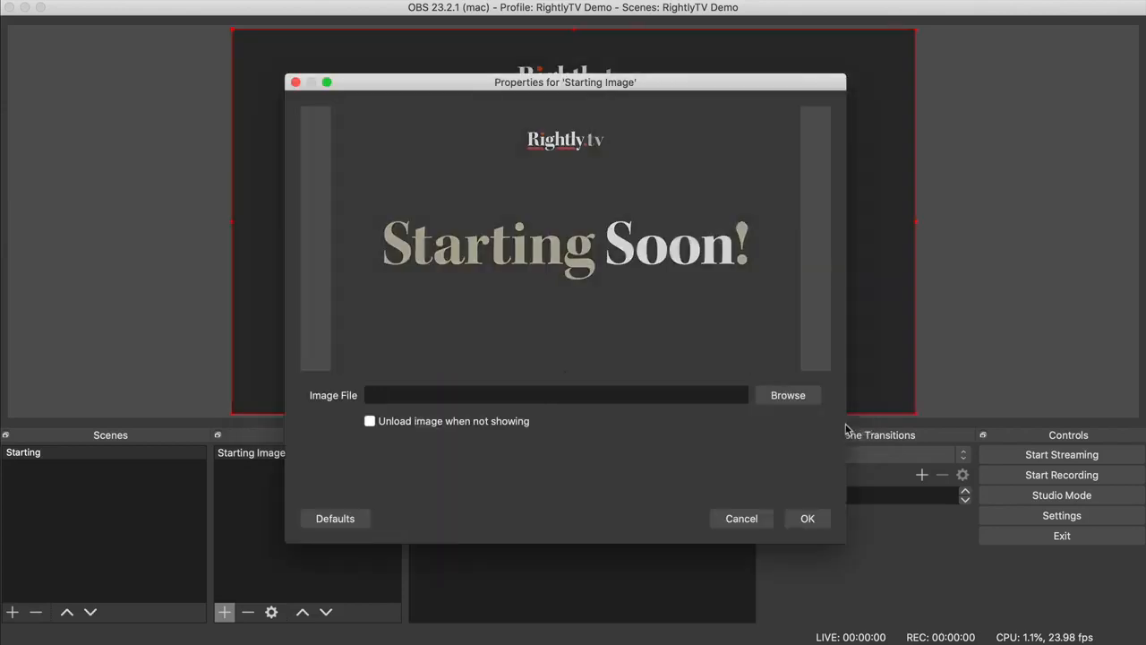
pyautogui.moveTo(615, 88); pyautogui.dragTo(569, 97)
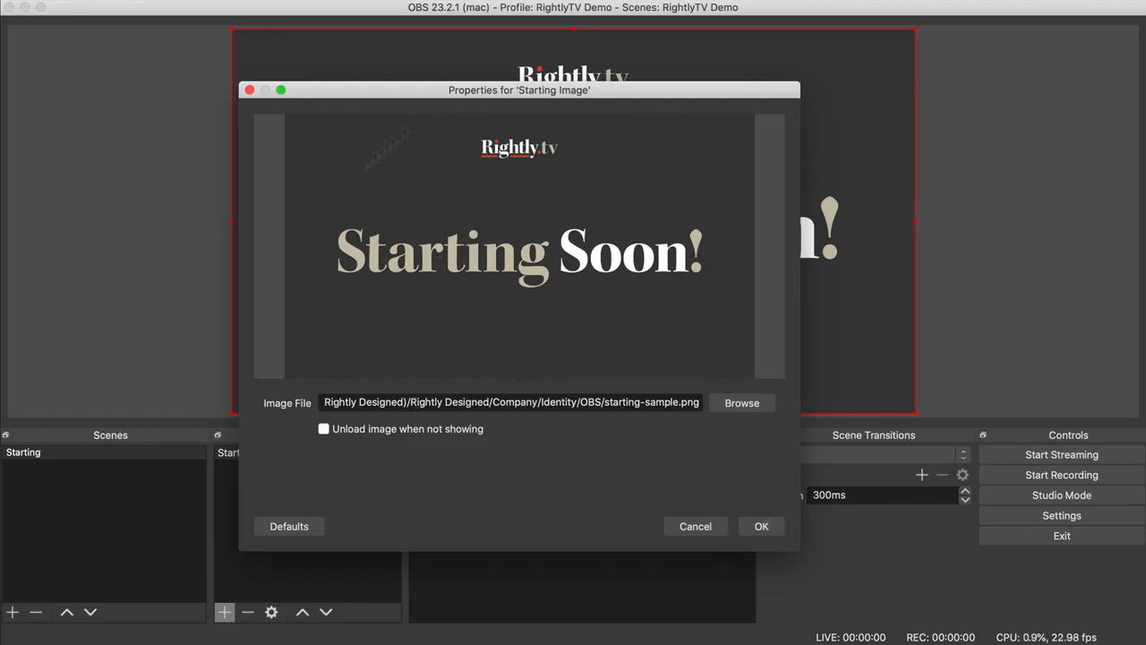
pyautogui.click(760, 524)
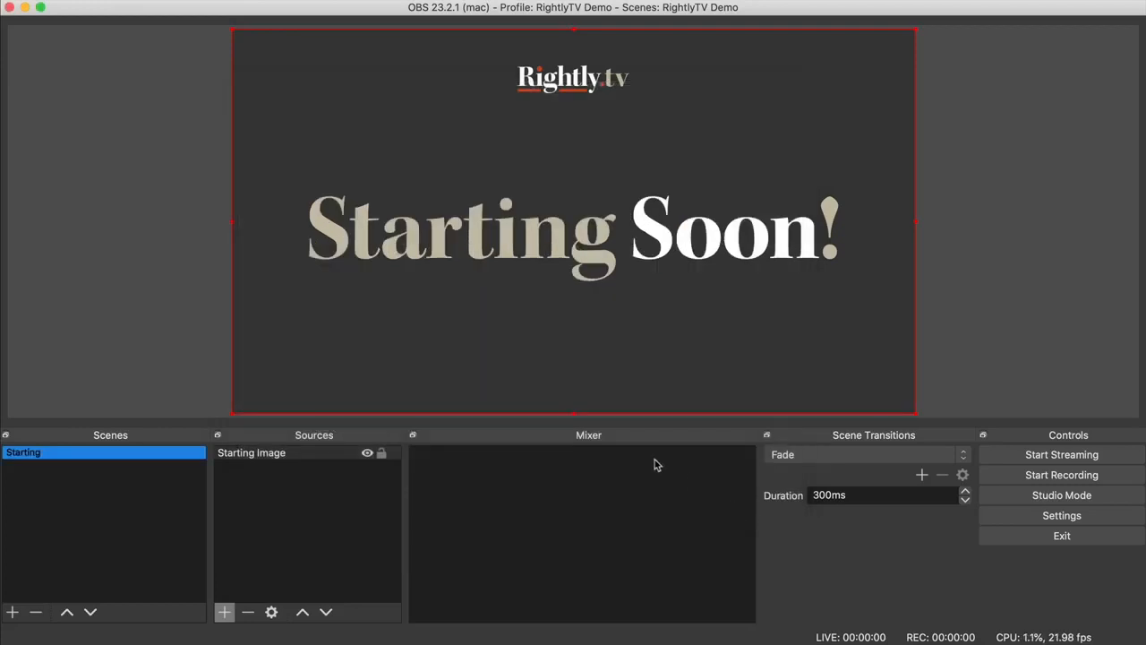
# Step: Toggle the Starting Image source's visibility off and on, and lock the source against movement
pyautogui.click(367, 454)
pyautogui.click(367, 454)
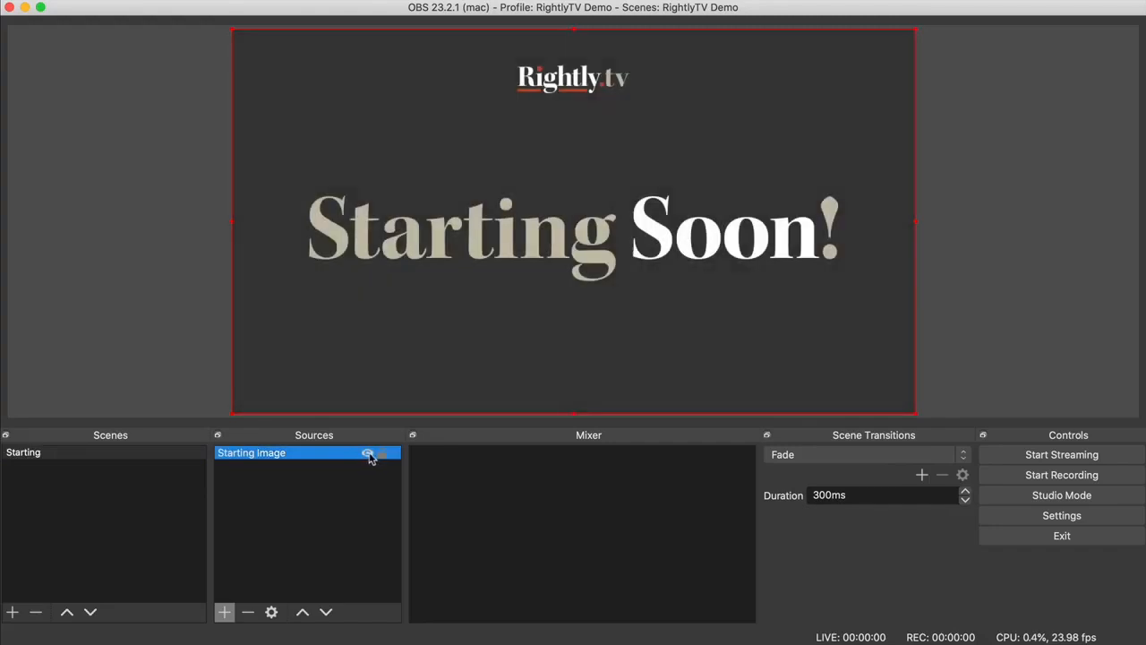
pyautogui.click(382, 454)
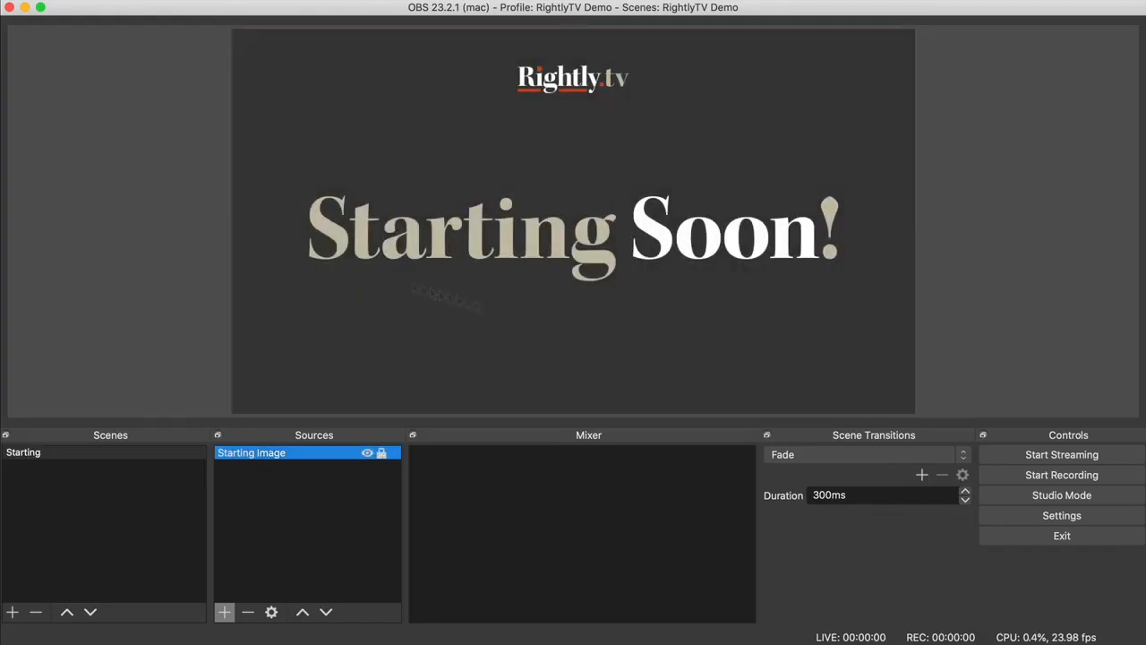
pyautogui.click(381, 454)
pyautogui.moveTo(564, 316)
pyautogui.mouseDown()
pyautogui.moveTo(525, 338)
pyautogui.moveTo(564, 318)
pyautogui.mouseUp()
pyautogui.click(382, 453)
pyautogui.click(354, 509)
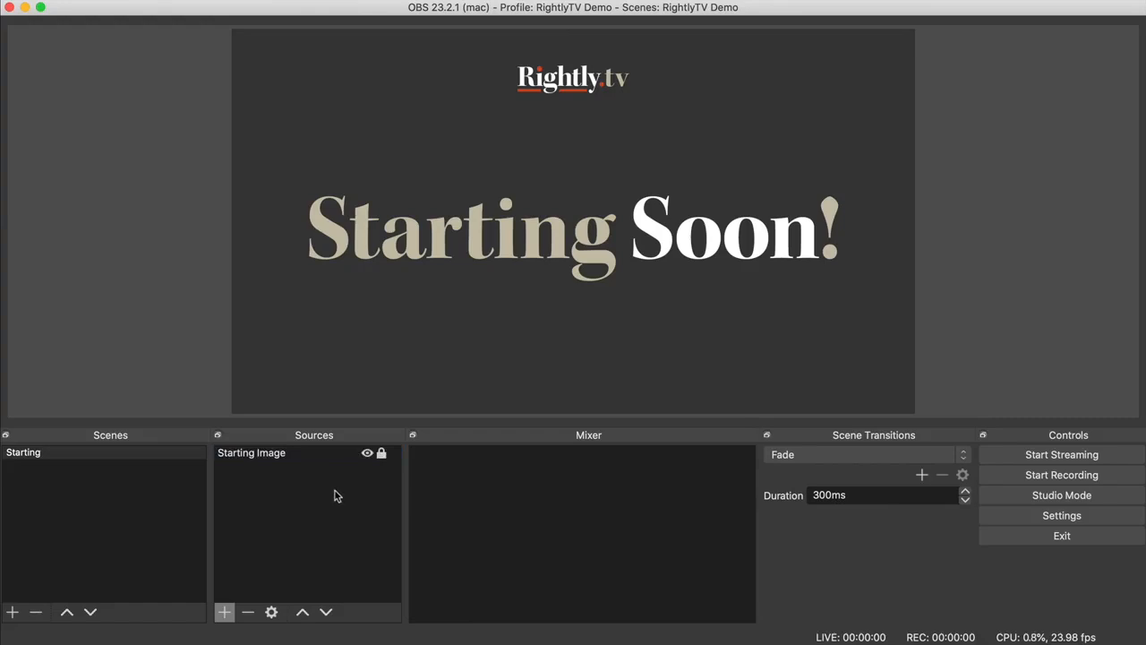
# Step: Add a second scene named "Webcam"
pyautogui.click(73, 454)
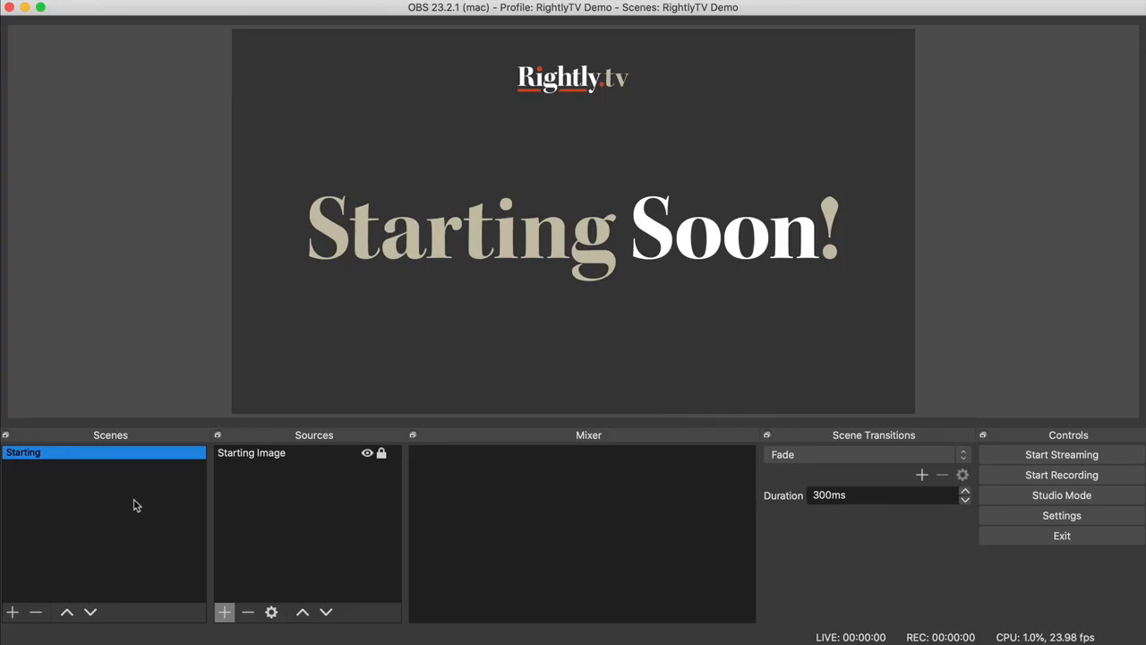
pyautogui.click(12, 612)
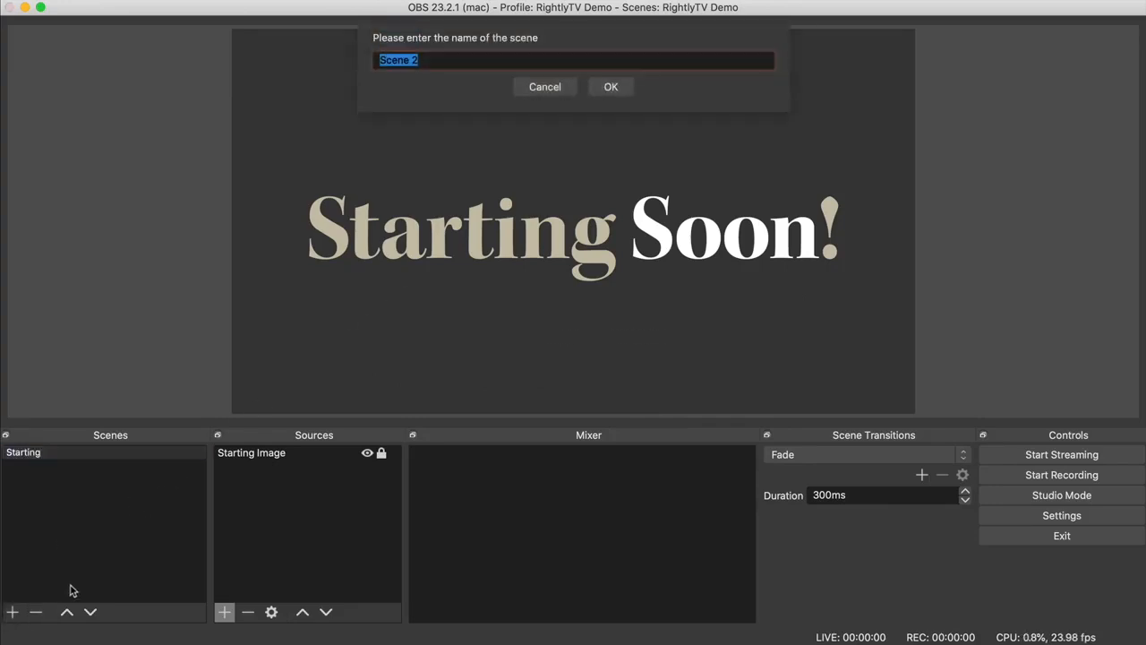
pyautogui.write('Webcam')
pyautogui.press('Return')
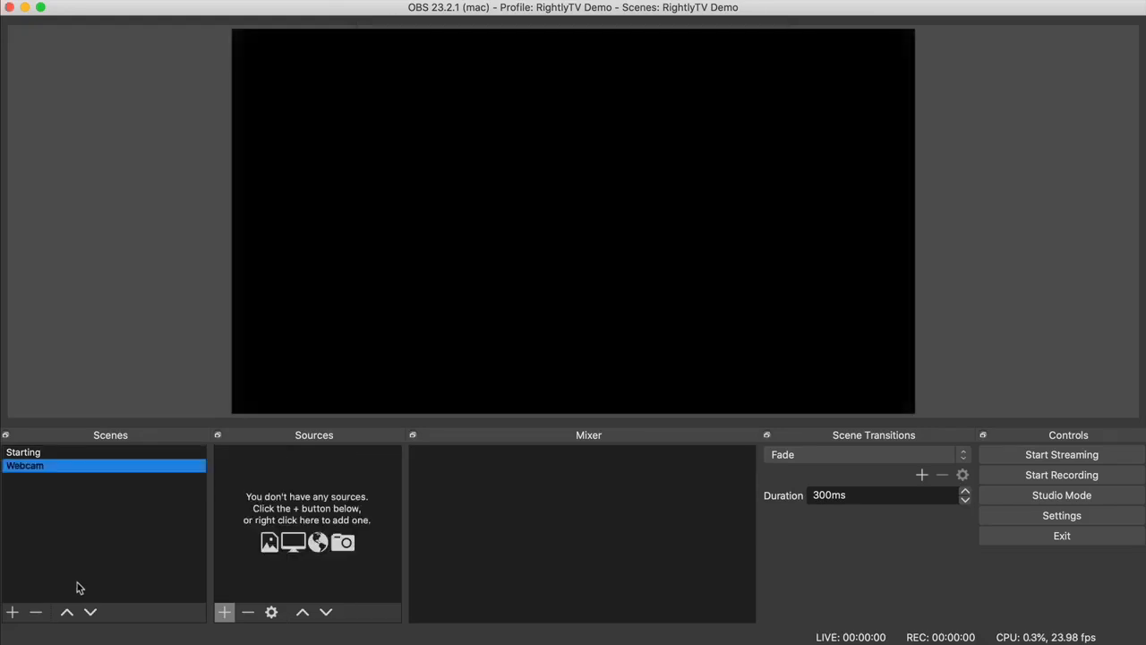
# Step: Add a new video capture device source named "Webcam2" to the Webcam scene
pyautogui.click(225, 612)
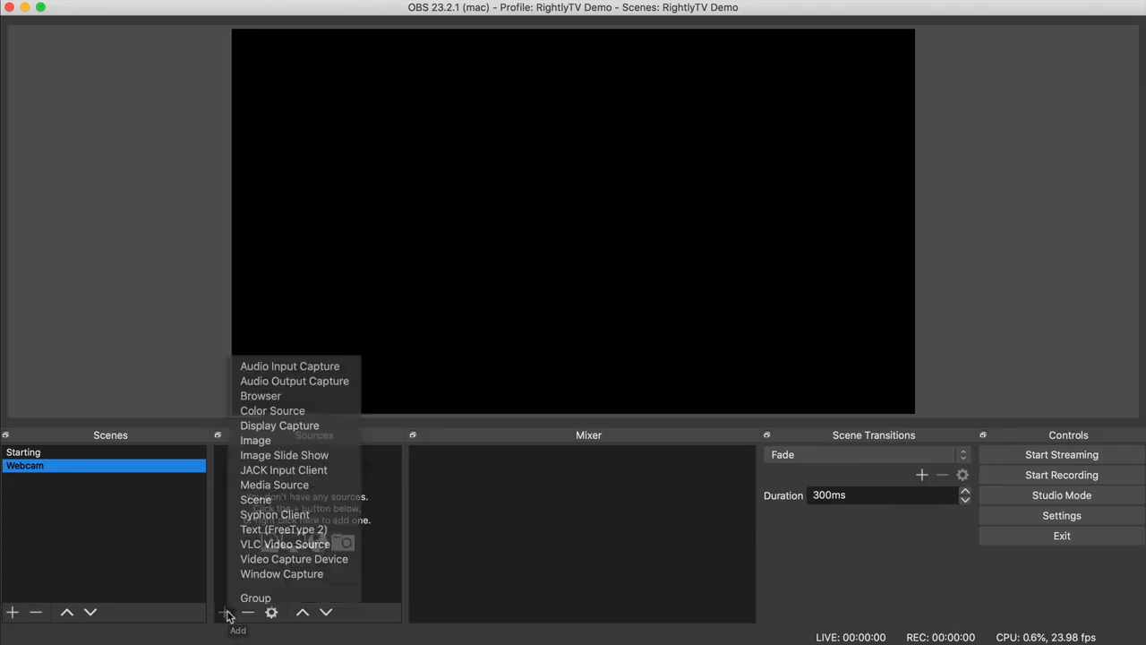
pyautogui.click(302, 559)
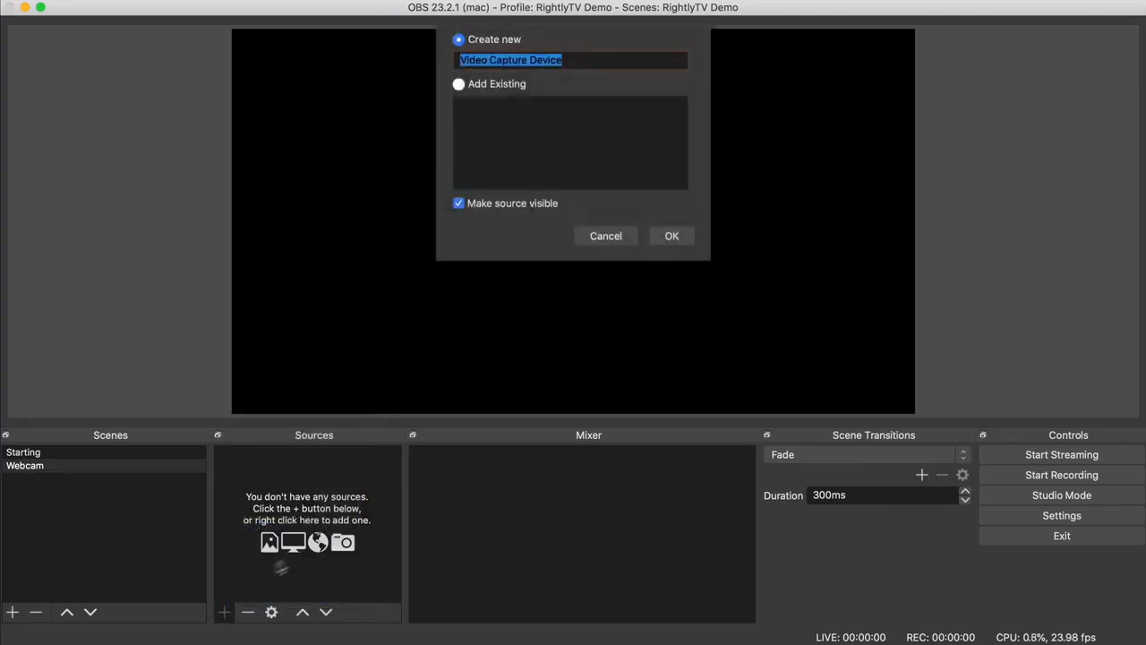
pyautogui.write('Wb')
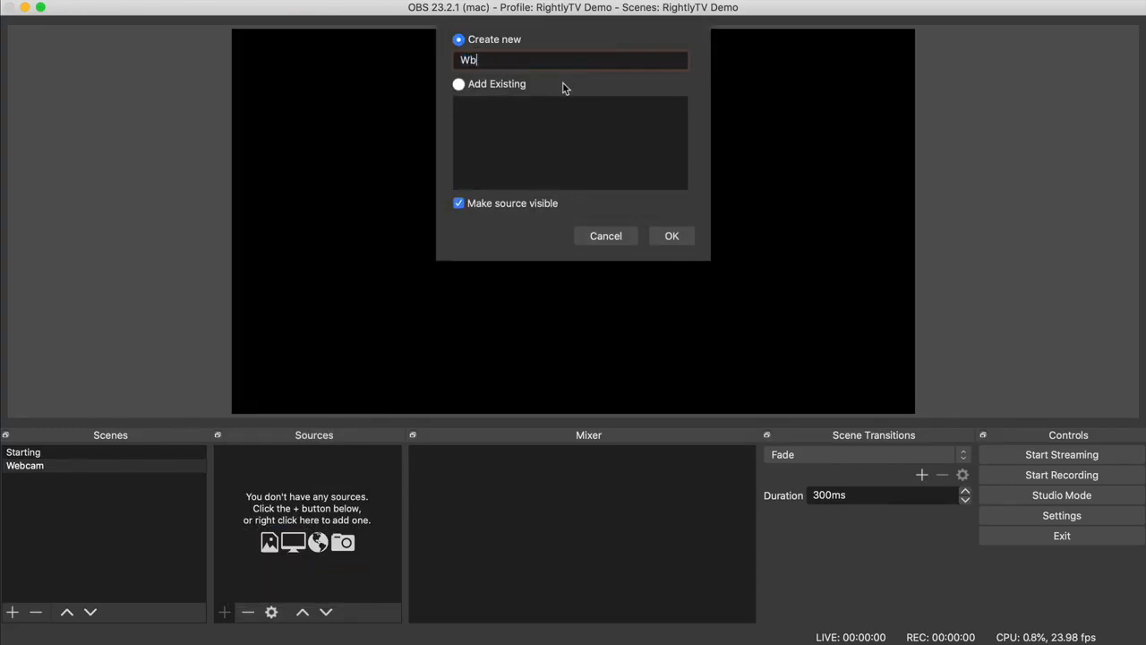
pyautogui.write('bcam')
pyautogui.click(671, 237)
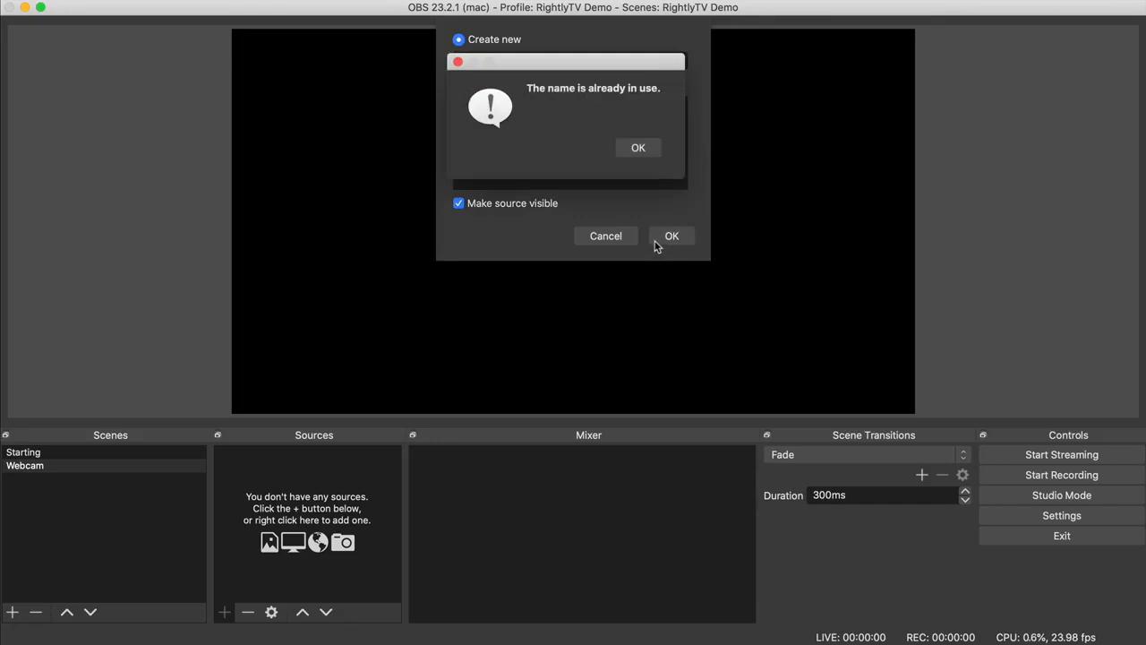
pyautogui.click(651, 148)
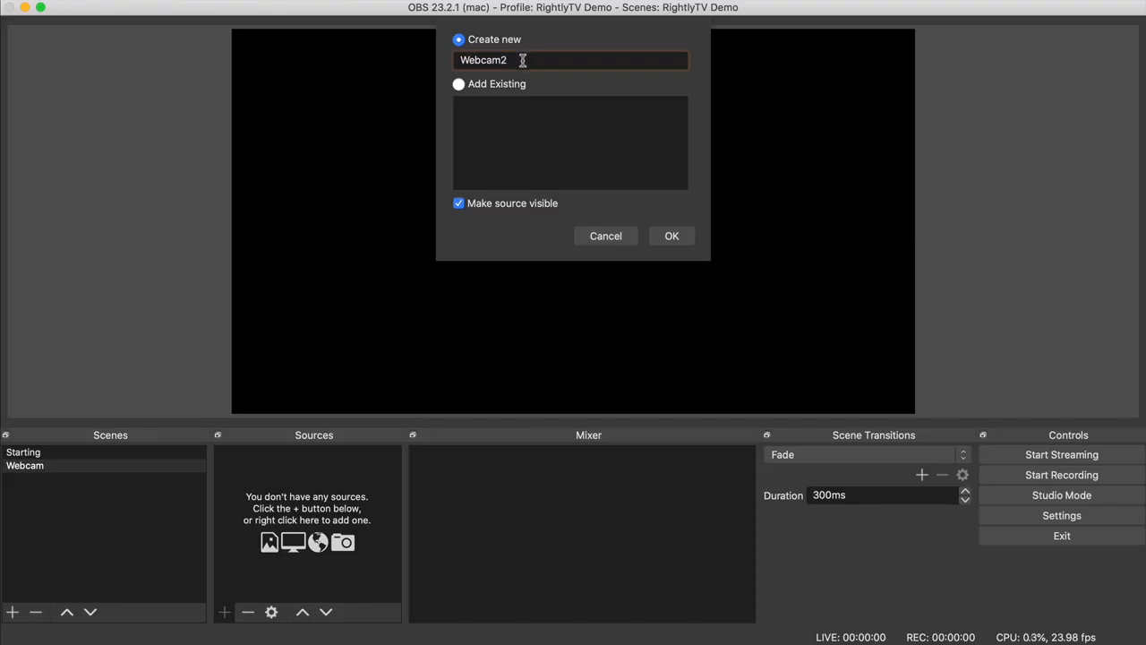
pyautogui.click(655, 236)
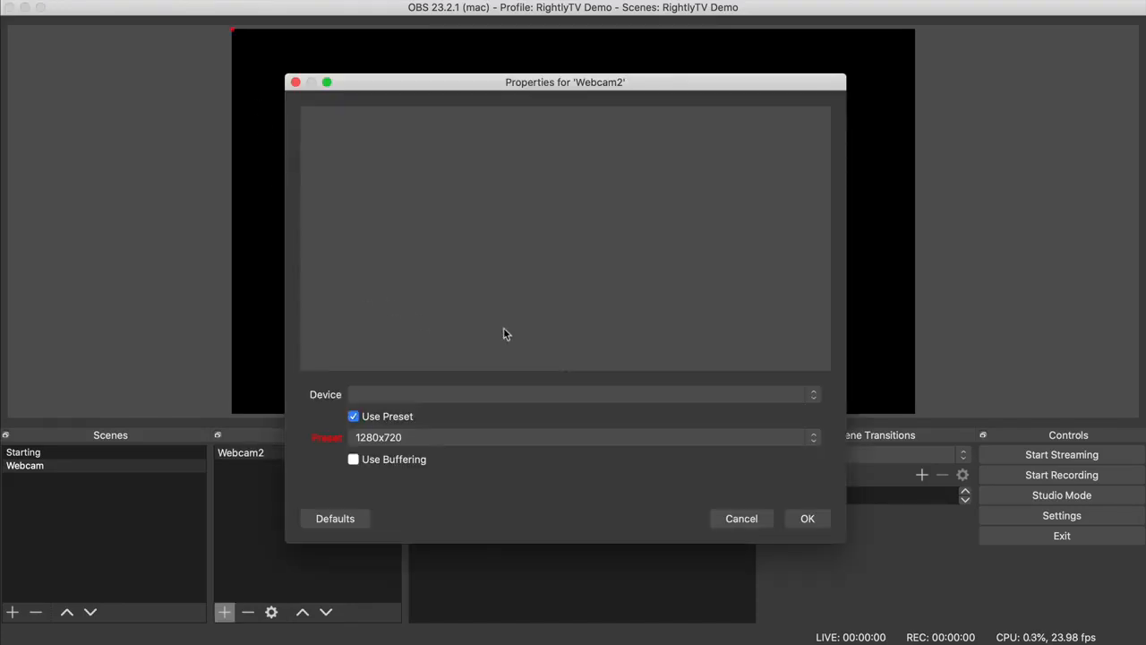
# Step: Set the Webcam2 source's device to HD Pro Webcam C920 and enlarge its picture to fill the whole canvas
pyautogui.click(482, 395)
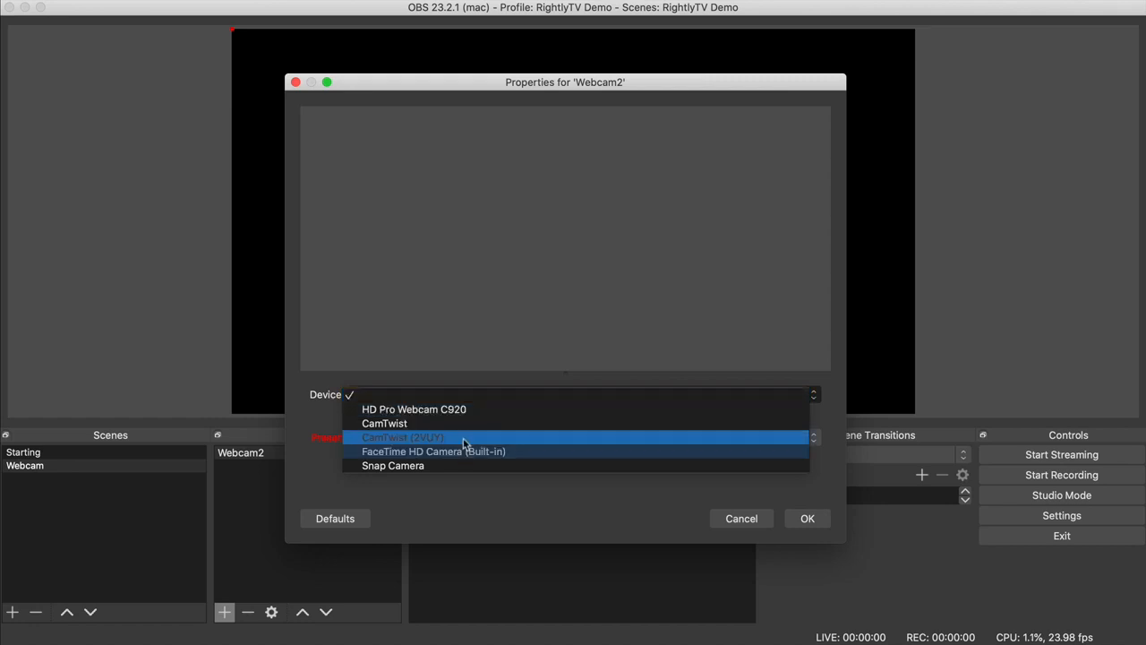
pyautogui.click(502, 413)
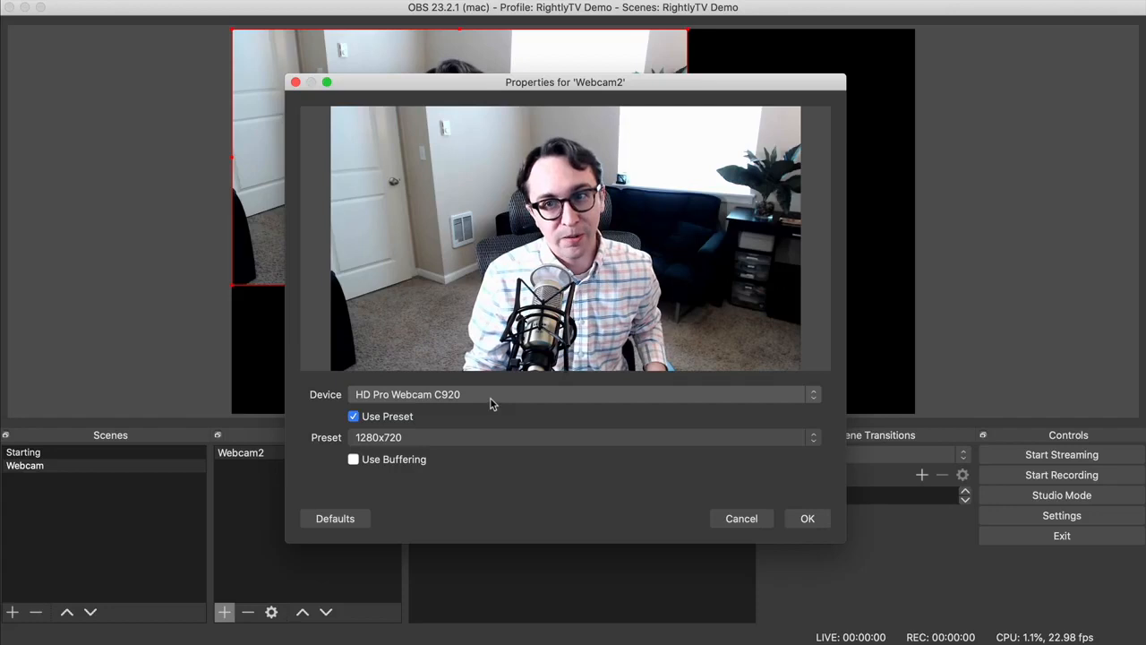
pyautogui.click(808, 519)
pyautogui.moveTo(526, 164)
pyautogui.mouseDown()
pyautogui.moveTo(681, 204)
pyautogui.moveTo(637, 236)
pyautogui.moveTo(537, 190)
pyautogui.moveTo(527, 163)
pyautogui.mouseUp()
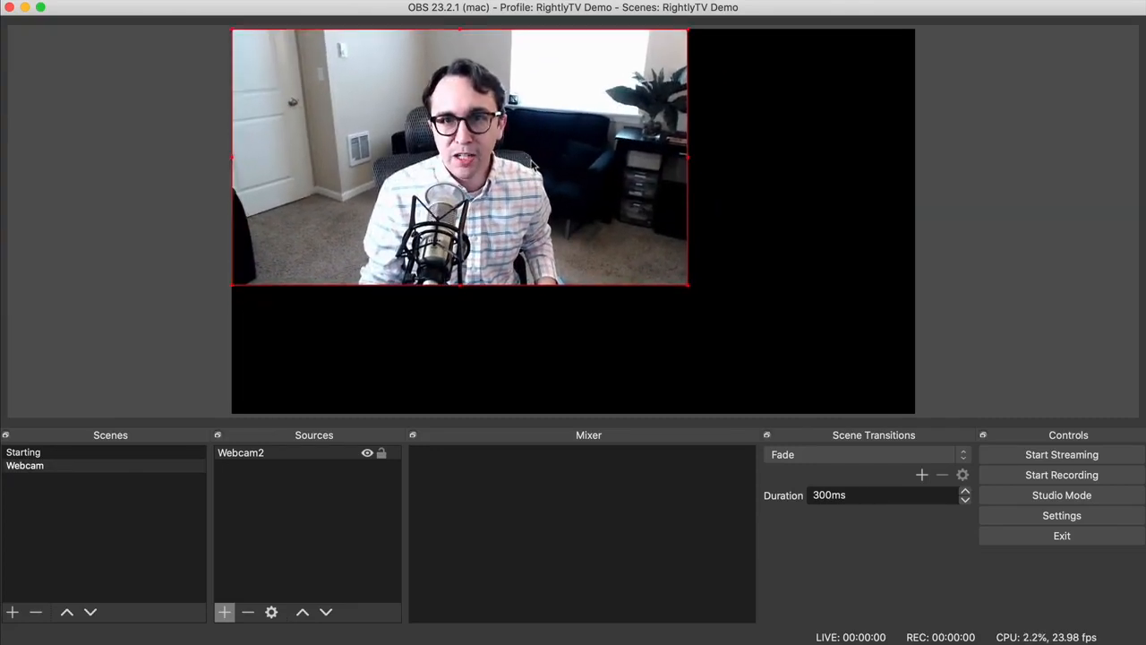
pyautogui.moveTo(695, 292); pyautogui.dragTo(901, 405)
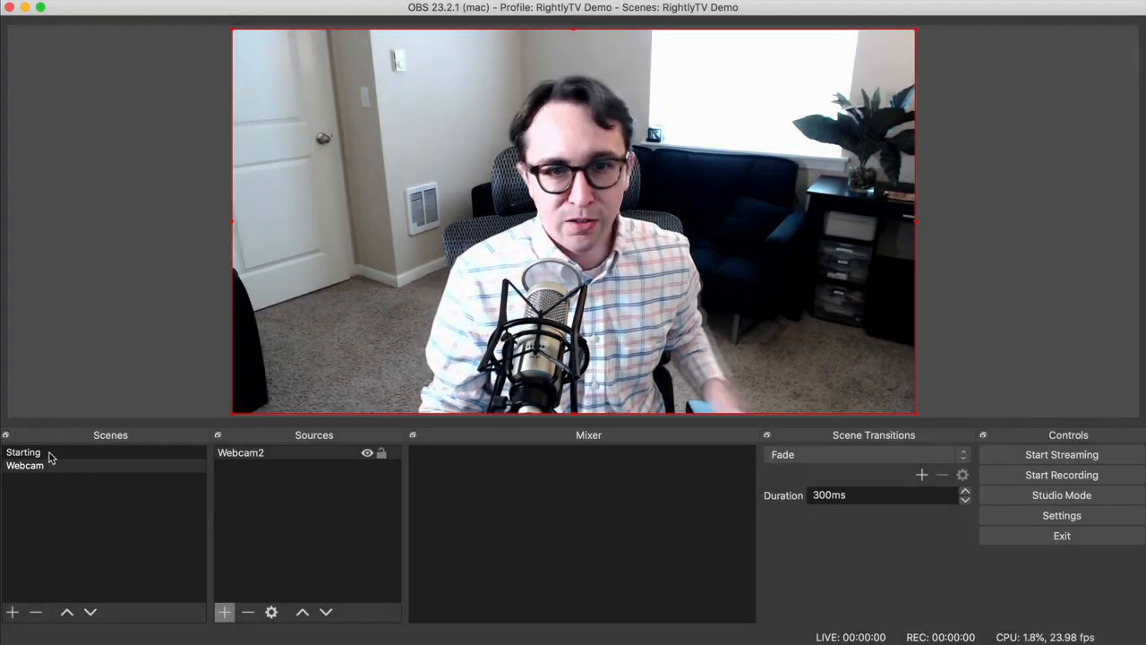
# Step: Switch to the Starting scene and back to the Webcam scene, and lock the Webcam2 source against movement
pyautogui.click(26, 452)
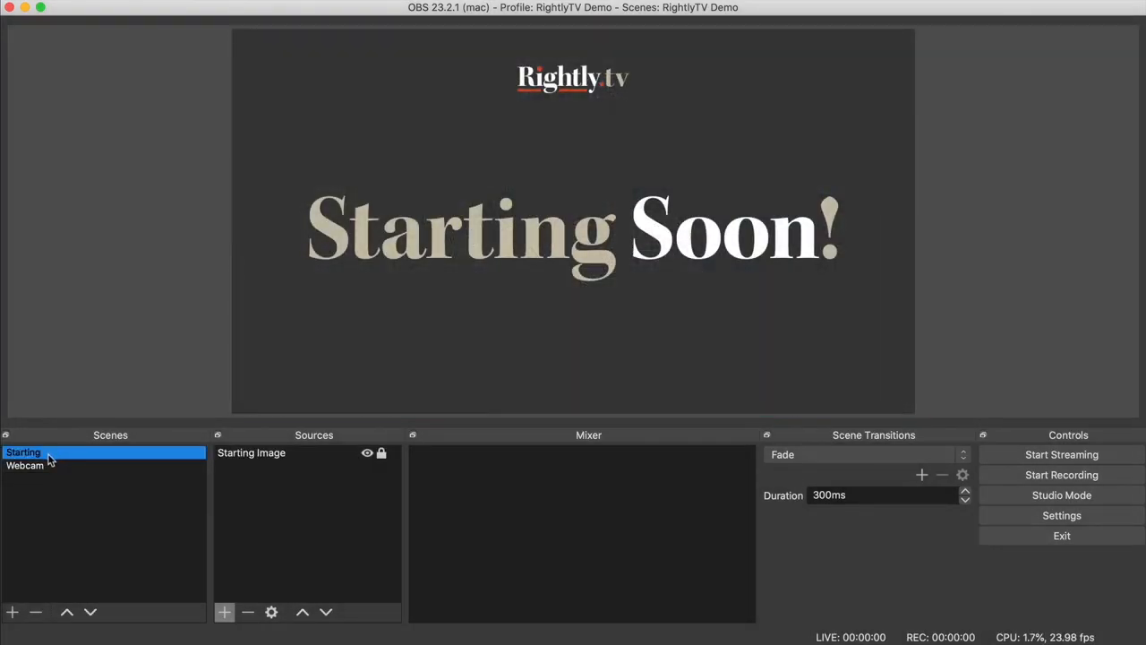
pyautogui.click(94, 467)
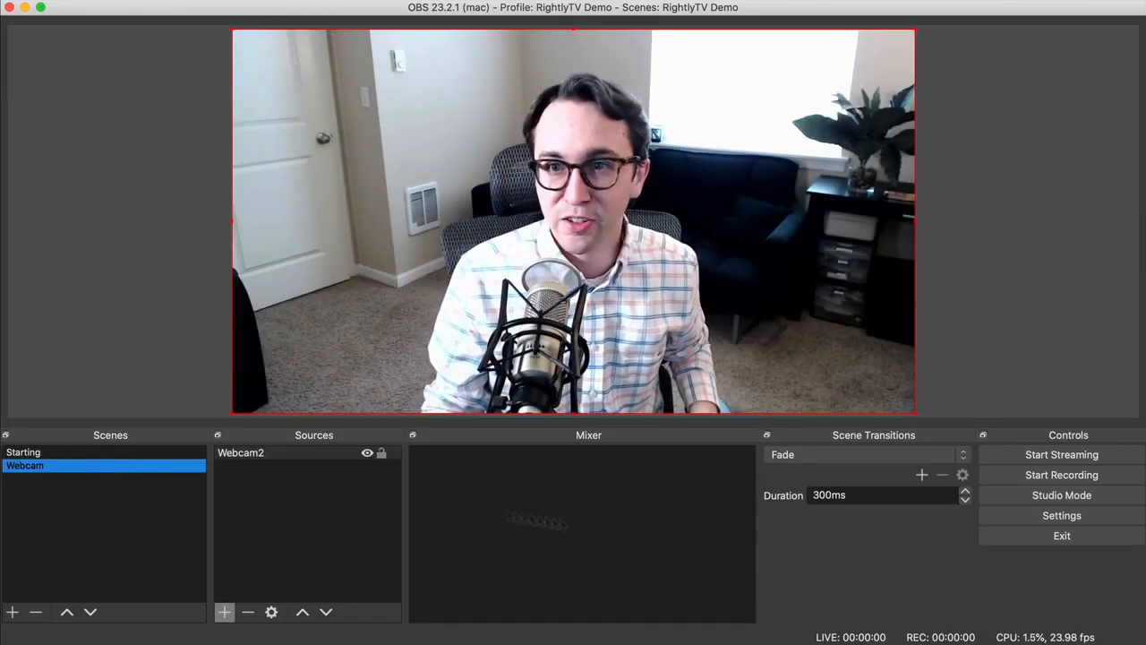
pyautogui.click(383, 454)
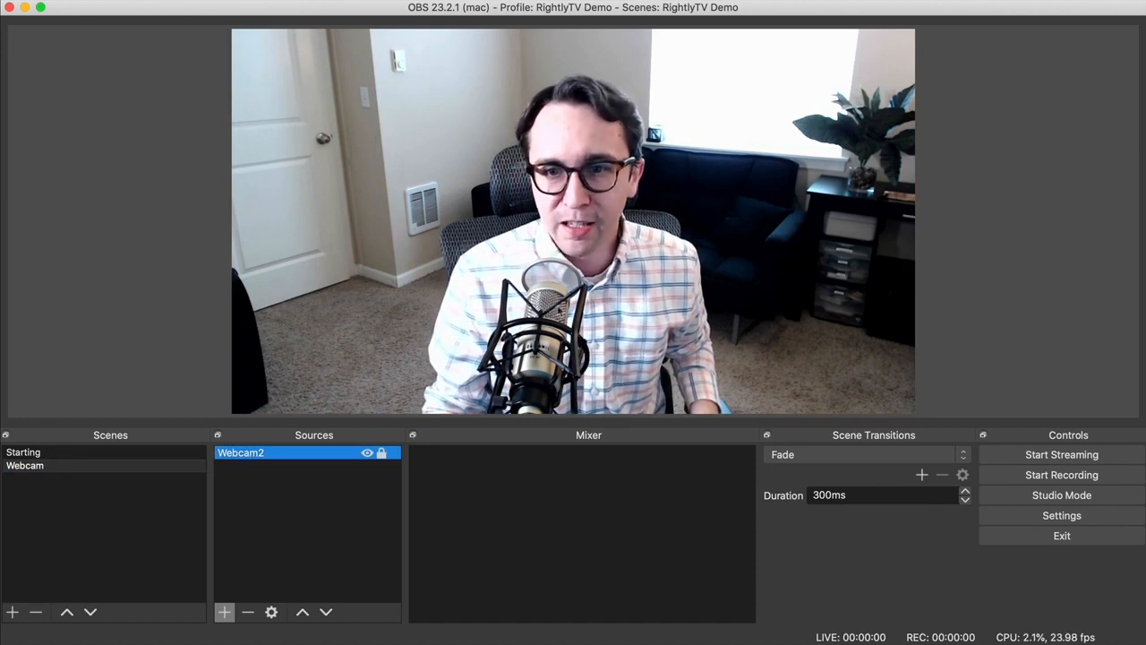
pyautogui.click(559, 309)
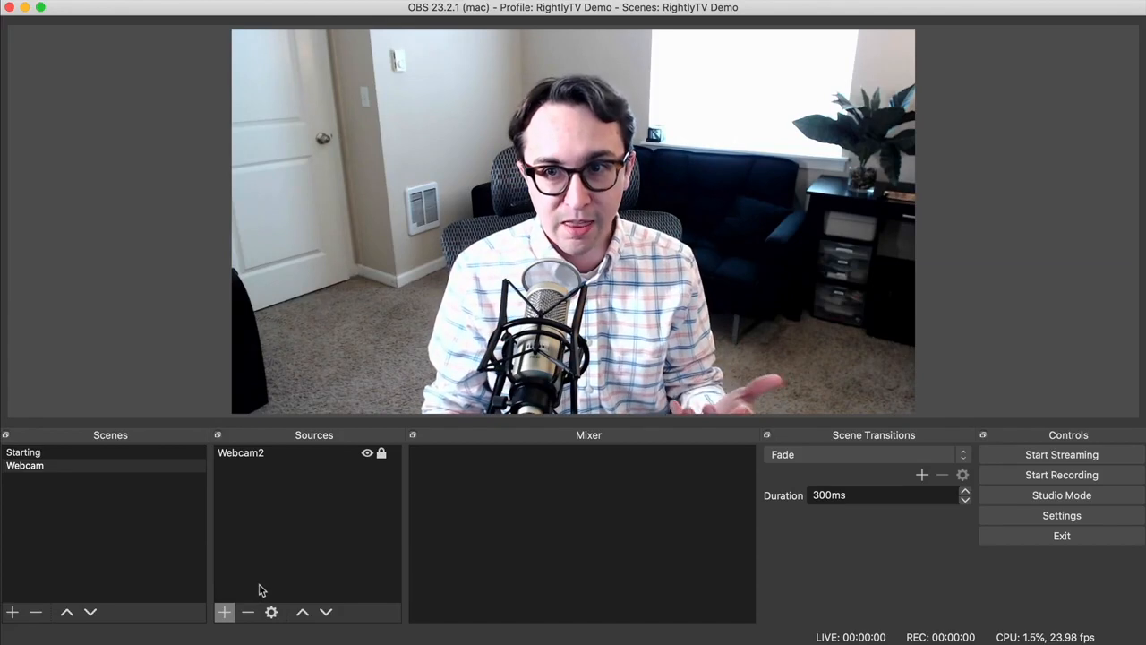
# Step: Add a new audio input capture source named "Mic" to the Webcam scene
pyautogui.click(225, 614)
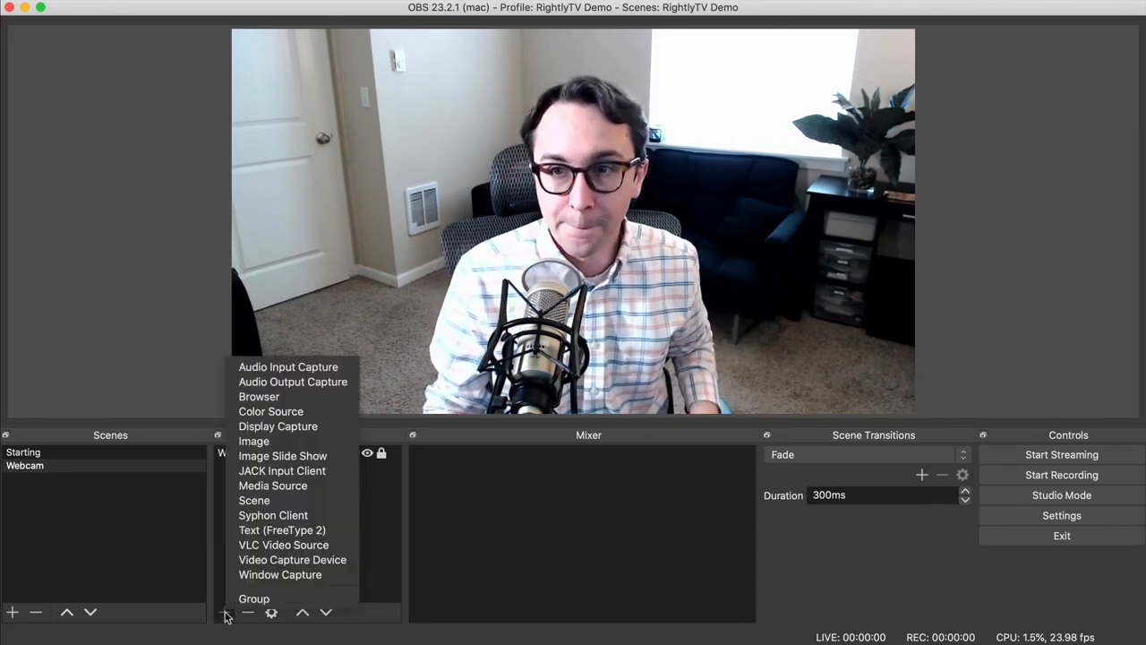
pyautogui.click(287, 367)
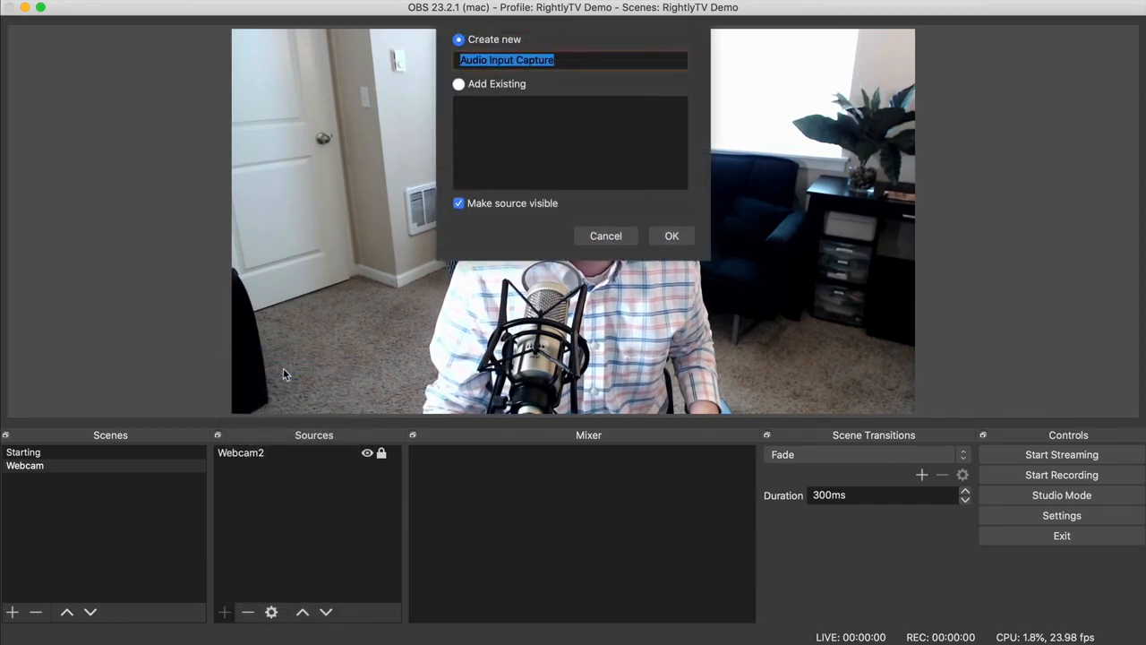
pyautogui.click(585, 60)
pyautogui.tripleClick(585, 60)
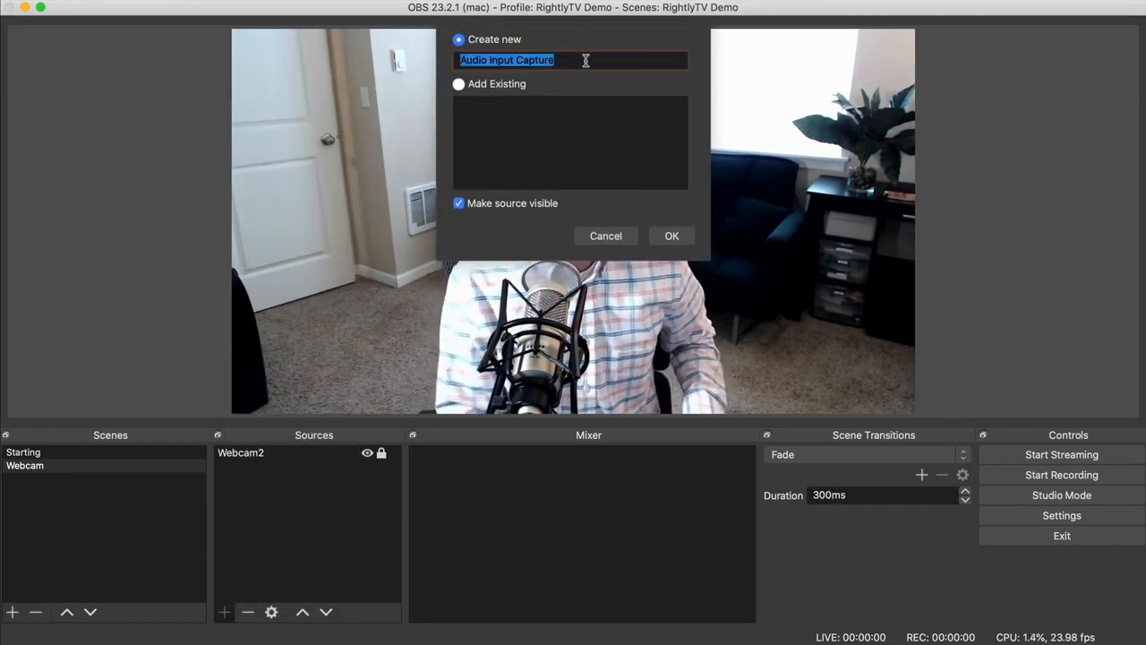
pyautogui.write('Mic')
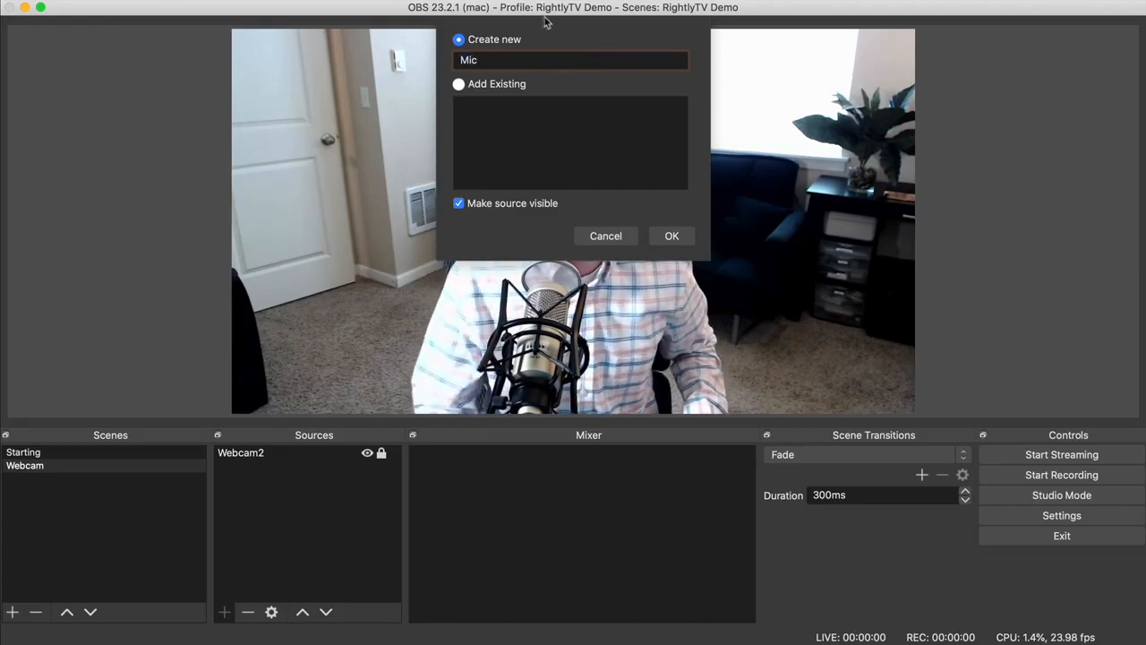
pyautogui.click(673, 237)
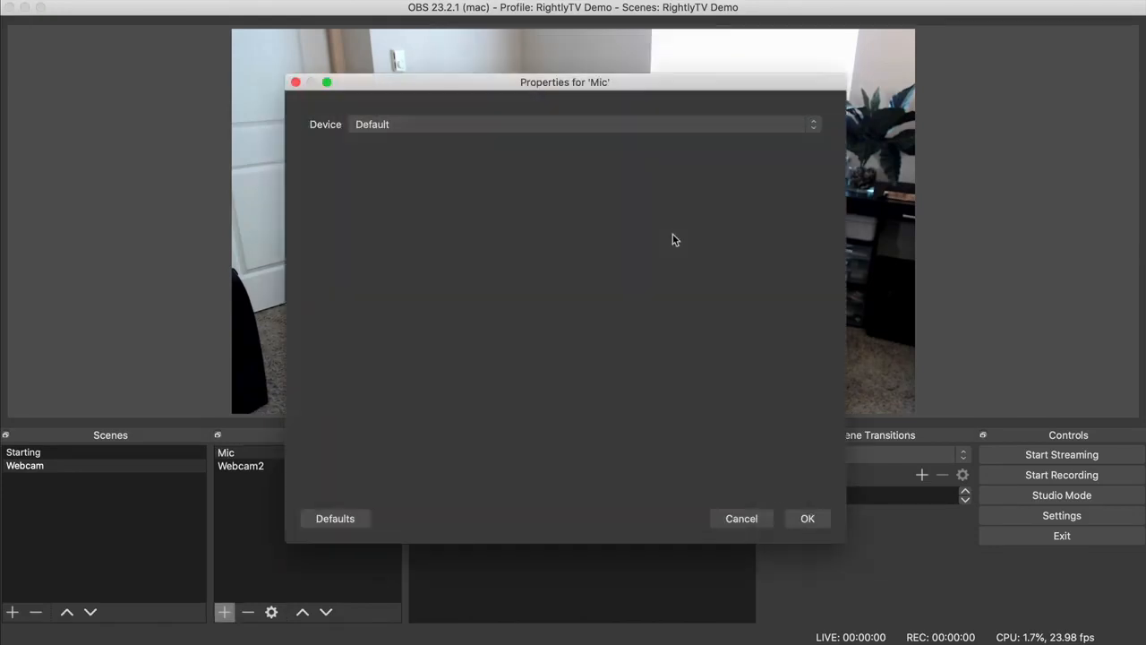
# Step: Set the Mic source's device to iMic USB audio system and accept its properties
pyautogui.click(423, 123)
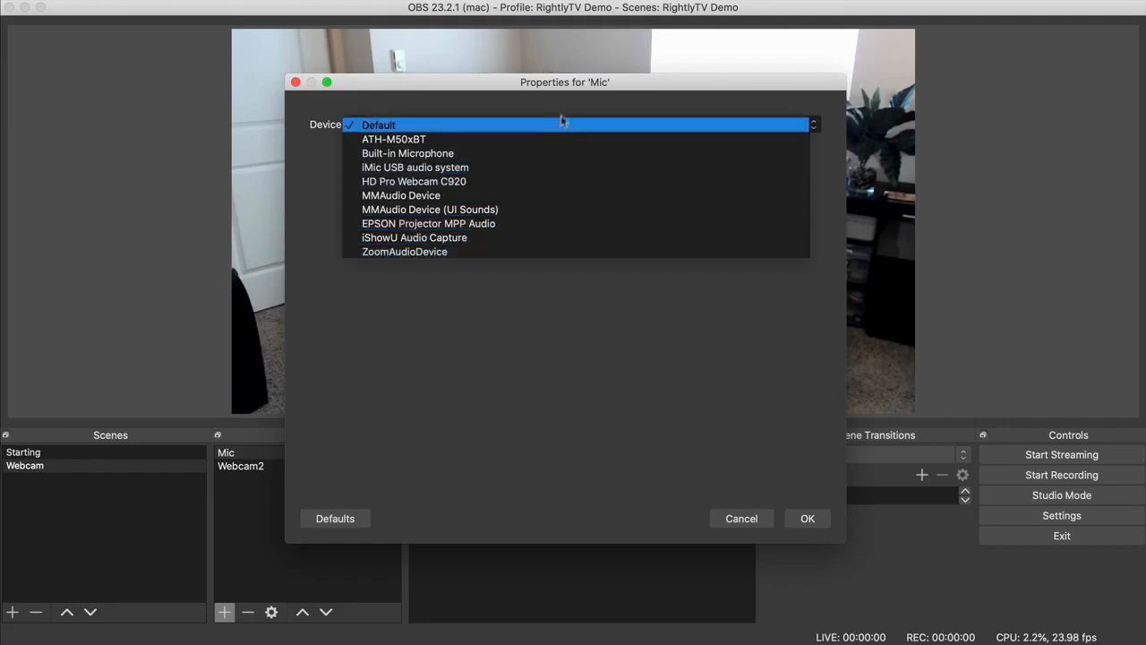
pyautogui.moveTo(576, 90); pyautogui.dragTo(574, 76)
pyautogui.click(507, 118)
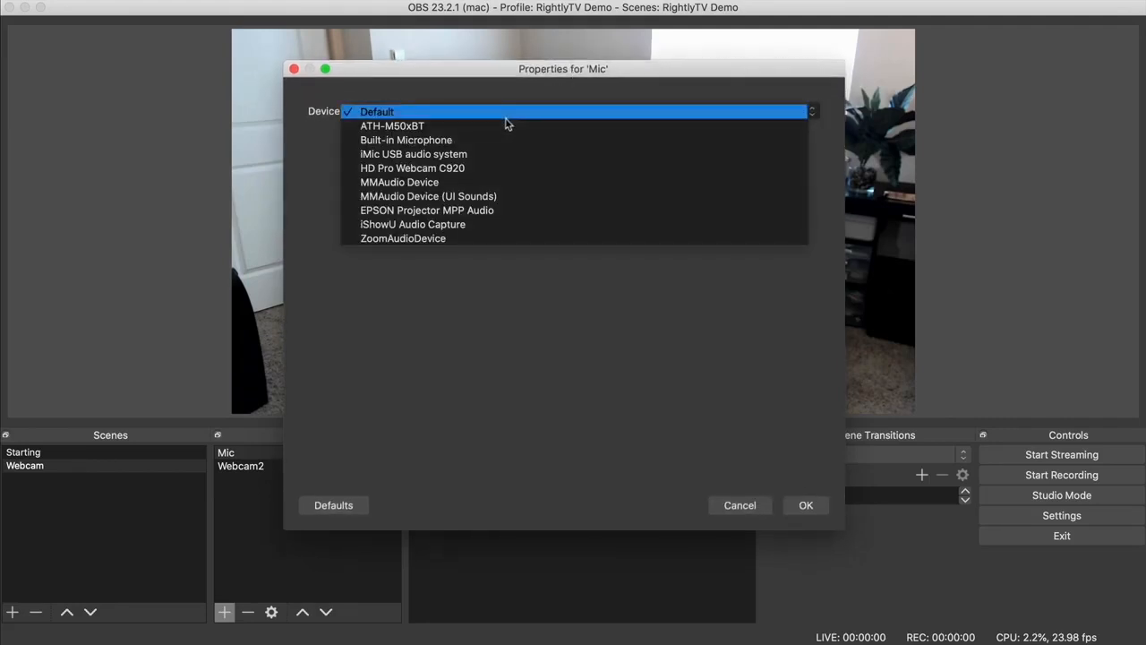
pyautogui.click(434, 155)
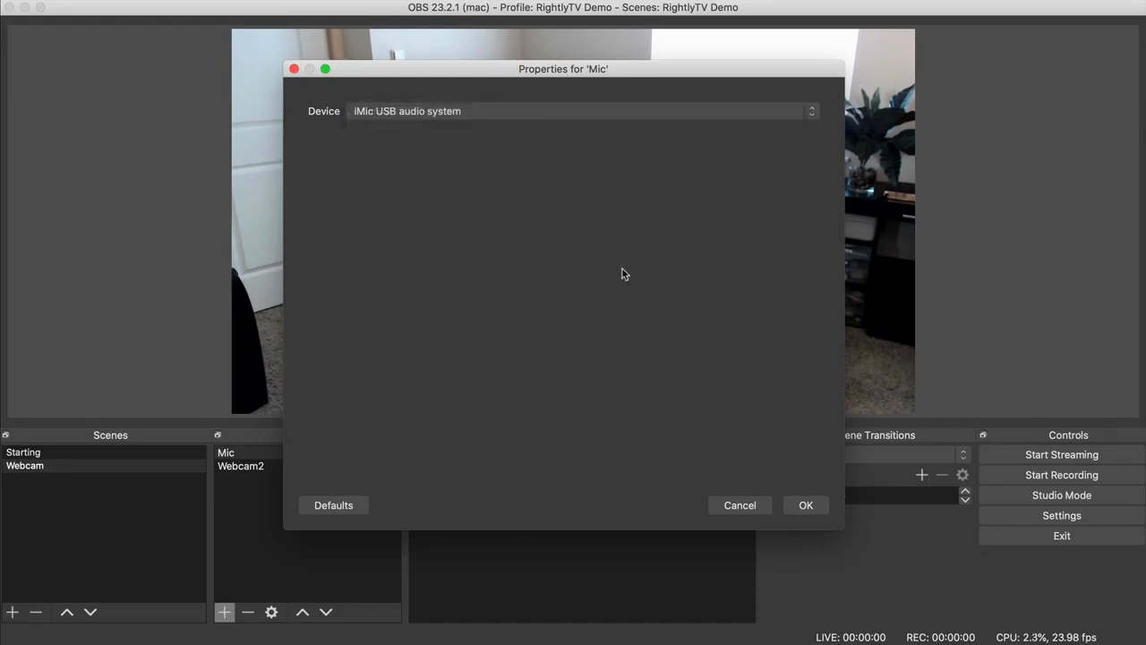
pyautogui.click(809, 505)
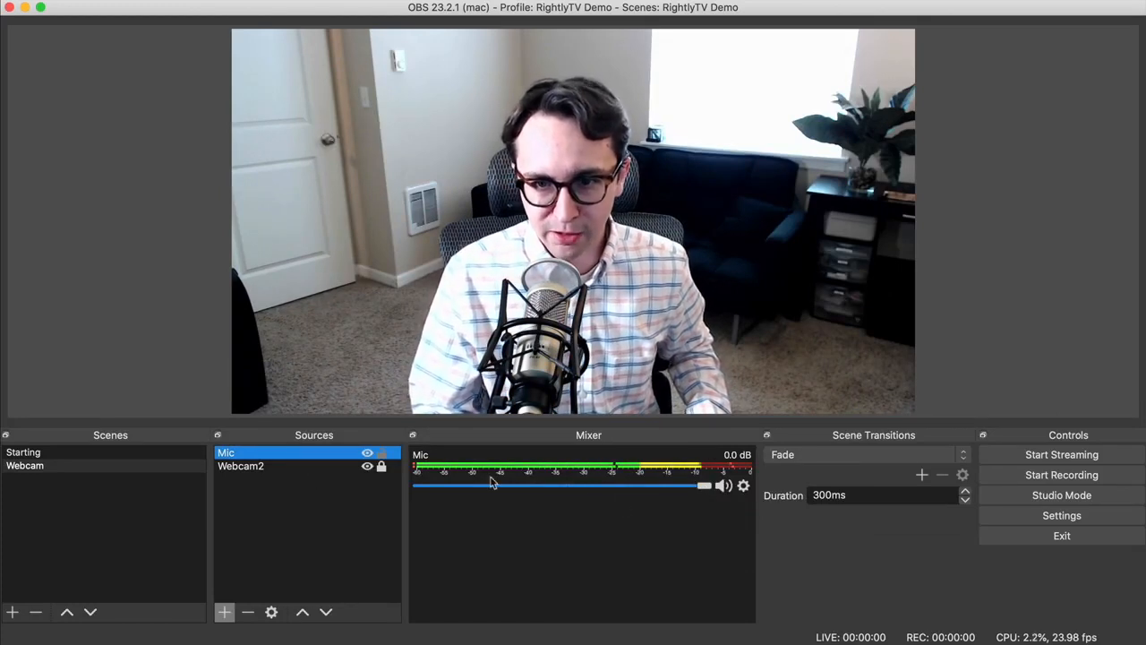
# Step: Mute and unmute the Mic in the mixer, trying its volume slider and selecting the Mic and Webcam2 sources
pyautogui.click(258, 467)
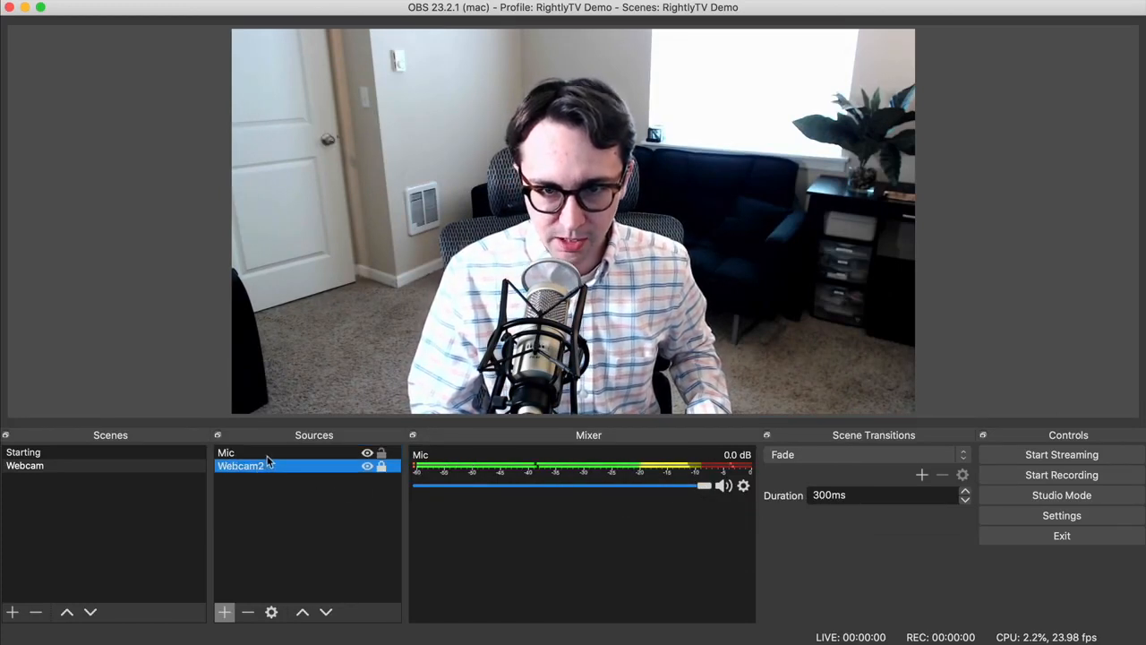
pyautogui.click(264, 453)
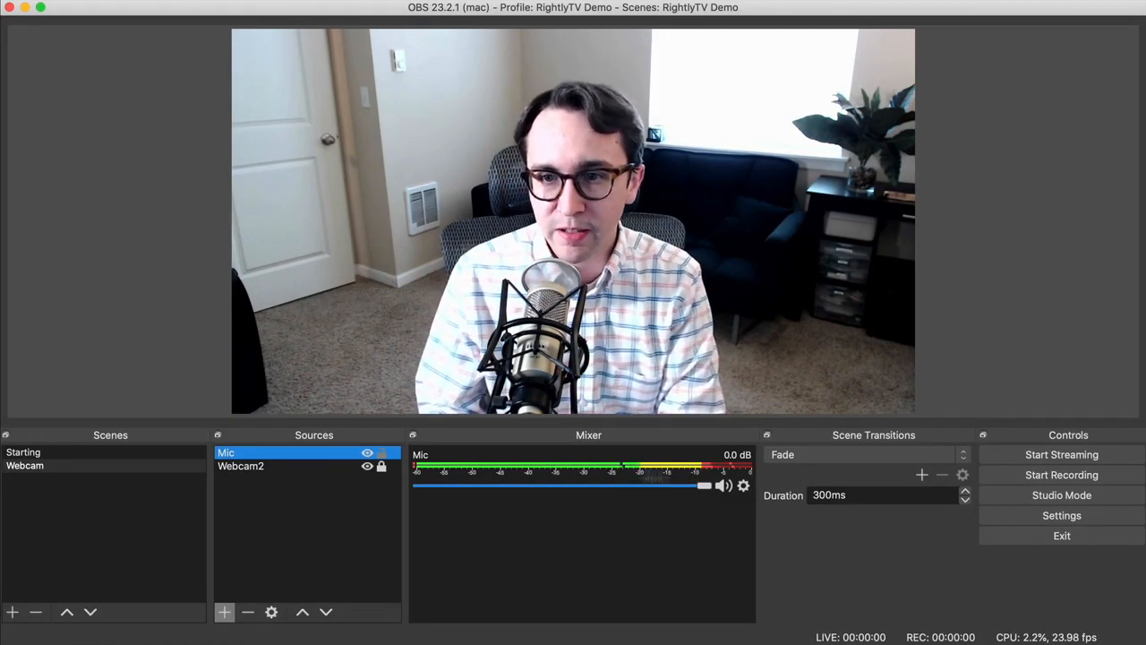
pyautogui.click(724, 486)
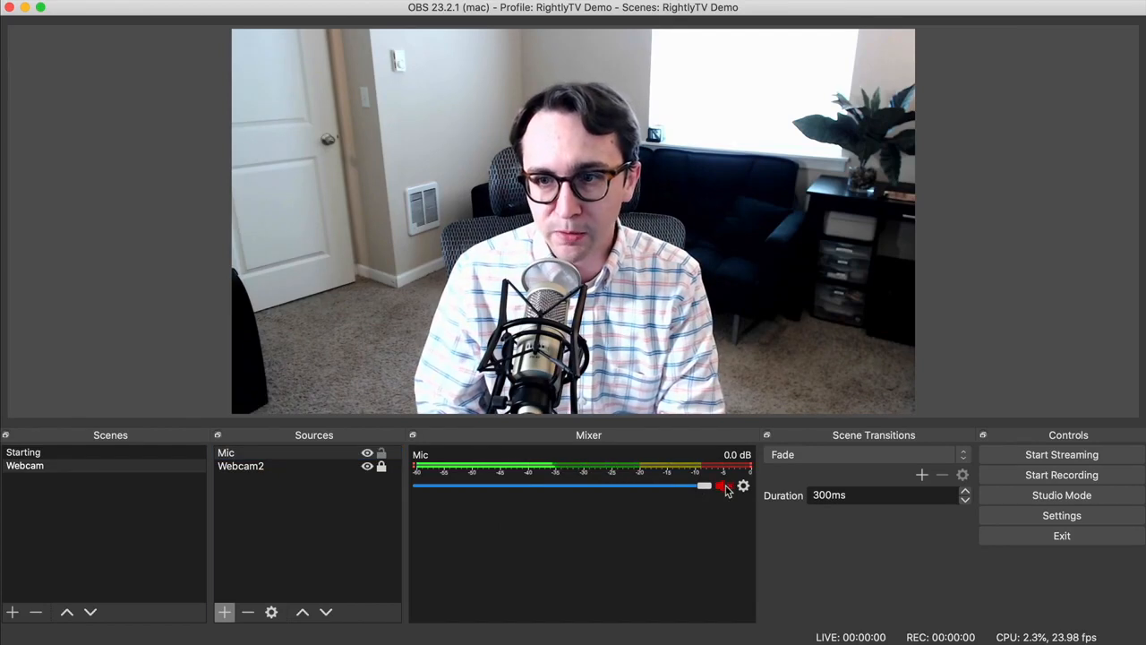
pyautogui.click(723, 486)
pyautogui.moveTo(705, 487); pyautogui.dragTo(730, 490)
pyautogui.click(324, 453)
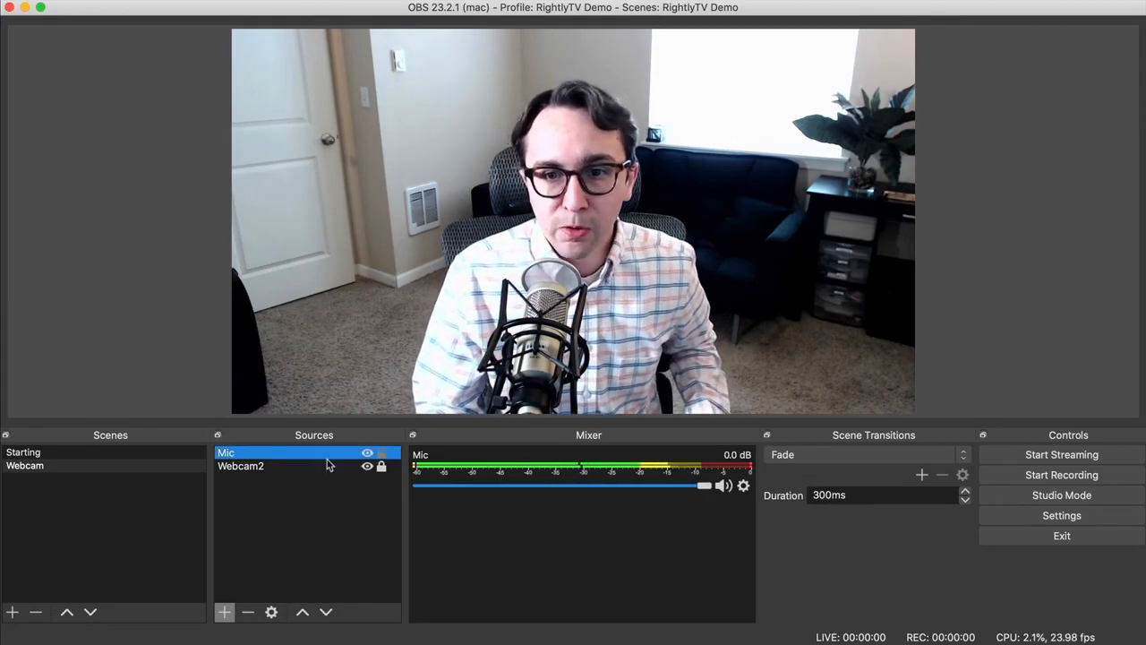
pyautogui.click(329, 465)
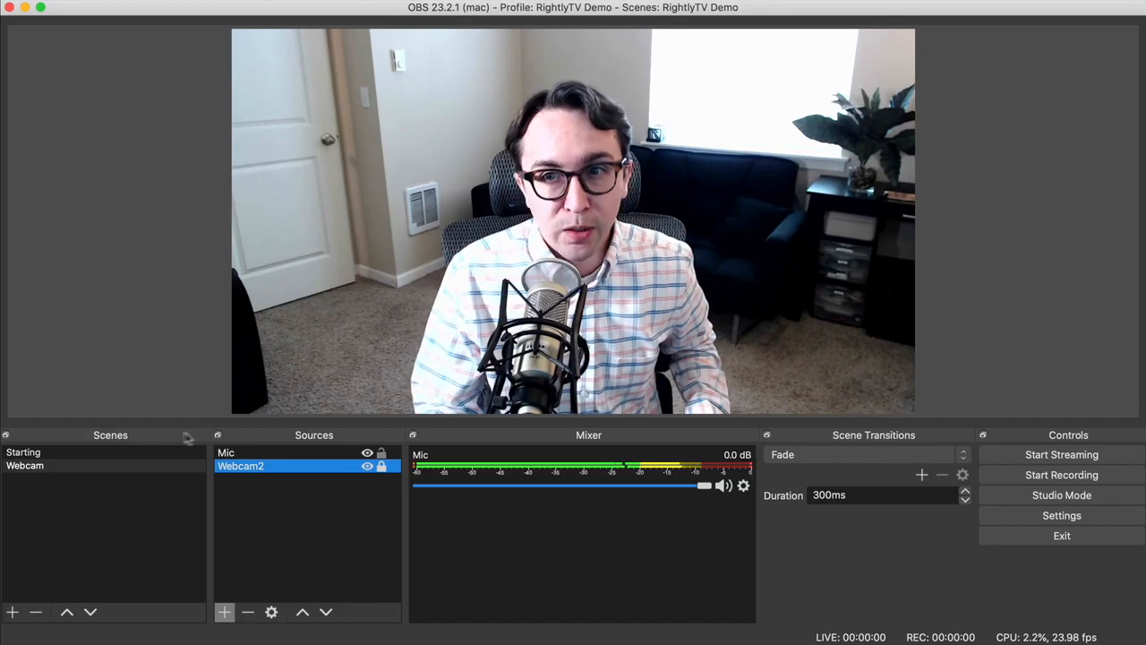
# Step: Add the existing Mic audio input to the Starting scene and mute it in the mixer
pyautogui.click(120, 452)
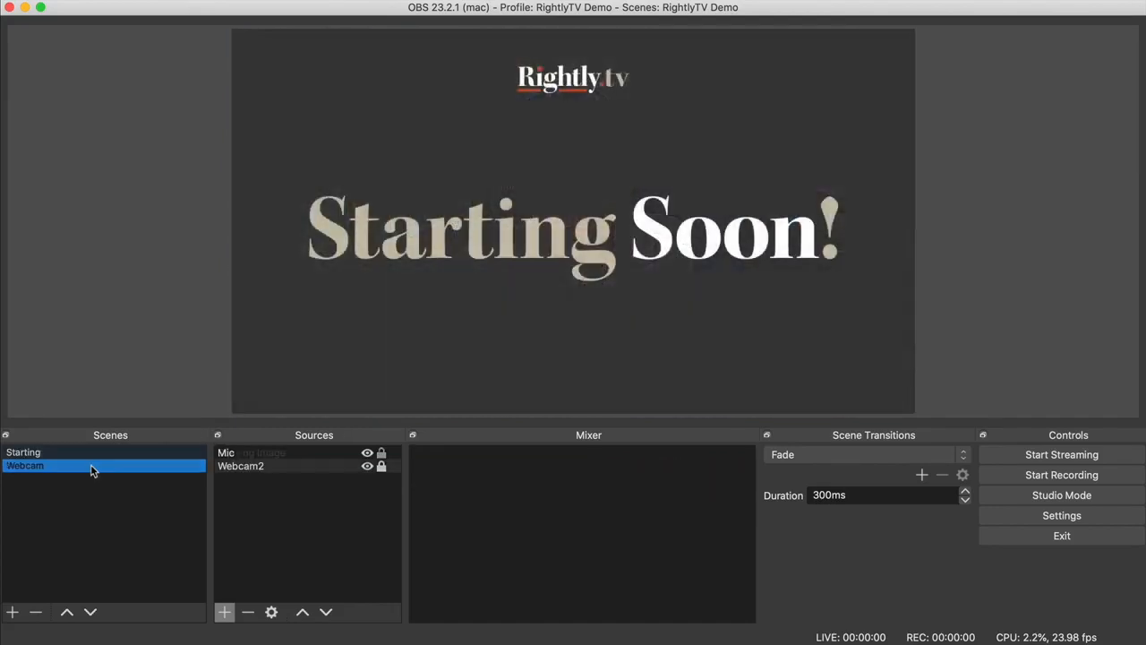
pyautogui.click(91, 466)
pyautogui.click(94, 454)
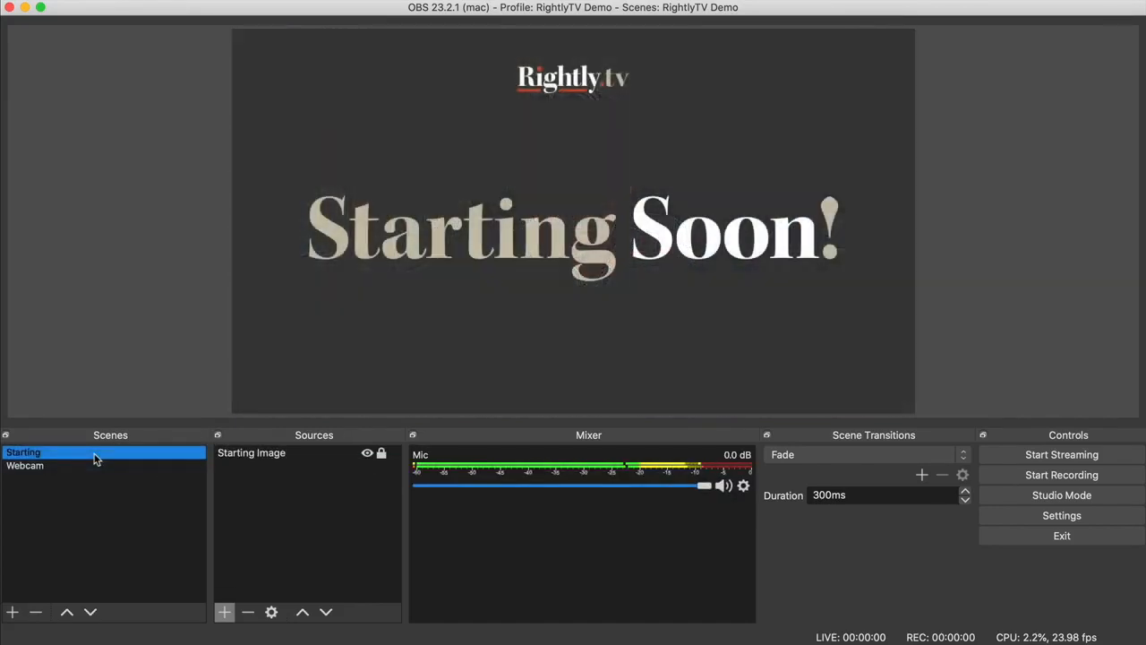
pyautogui.click(225, 612)
pyautogui.click(289, 363)
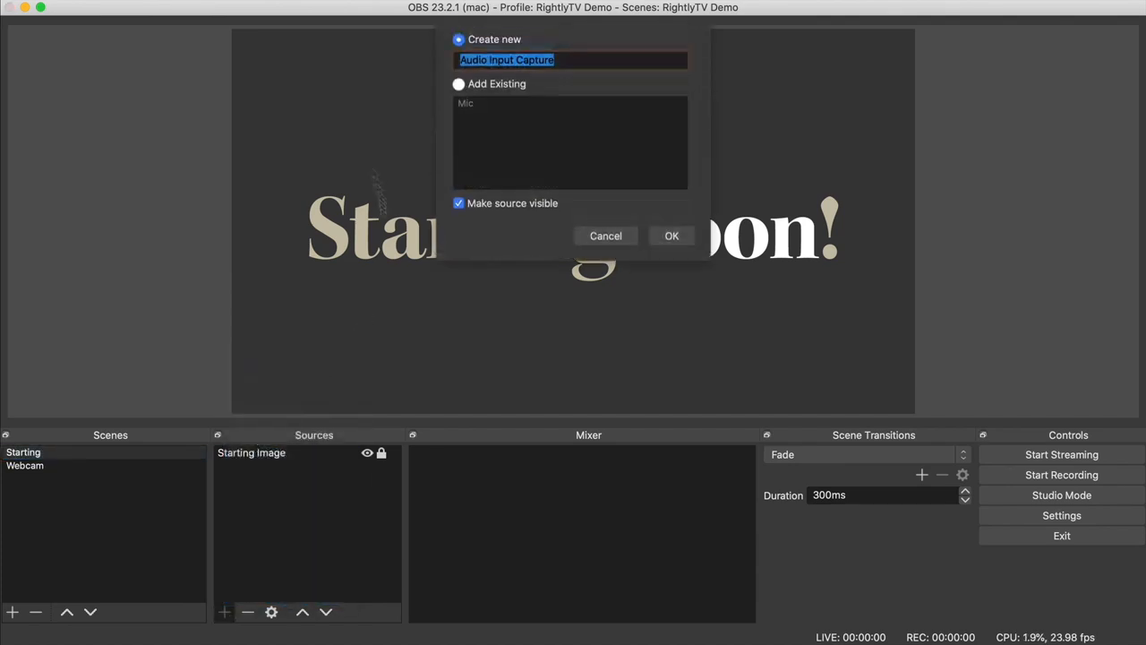
pyautogui.click(459, 85)
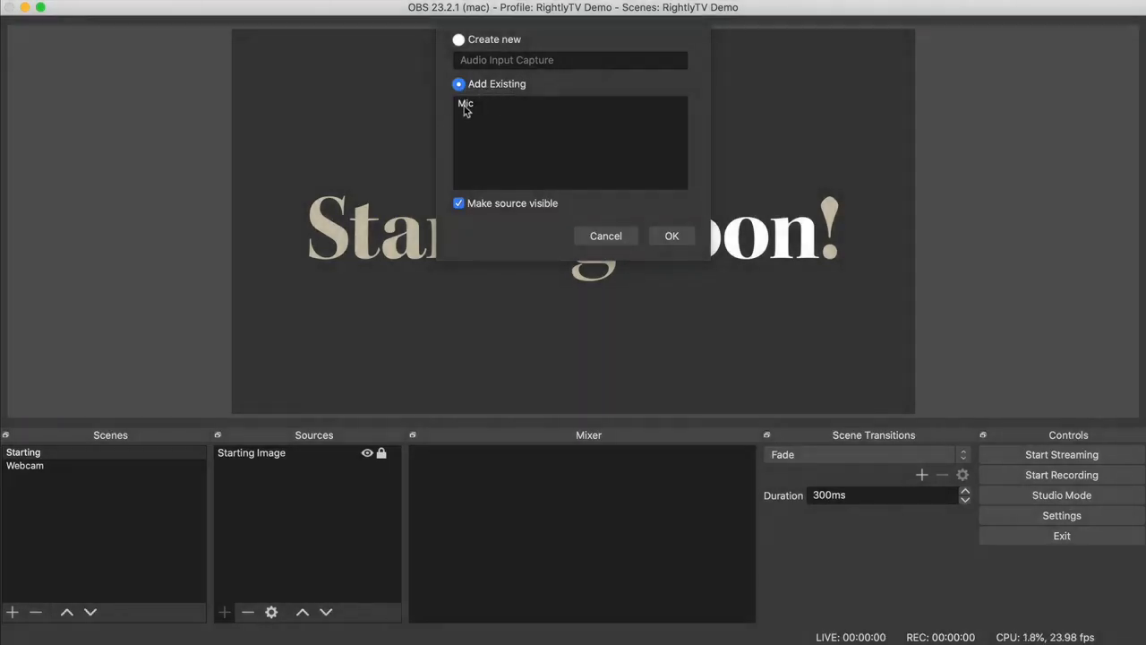
pyautogui.click(487, 107)
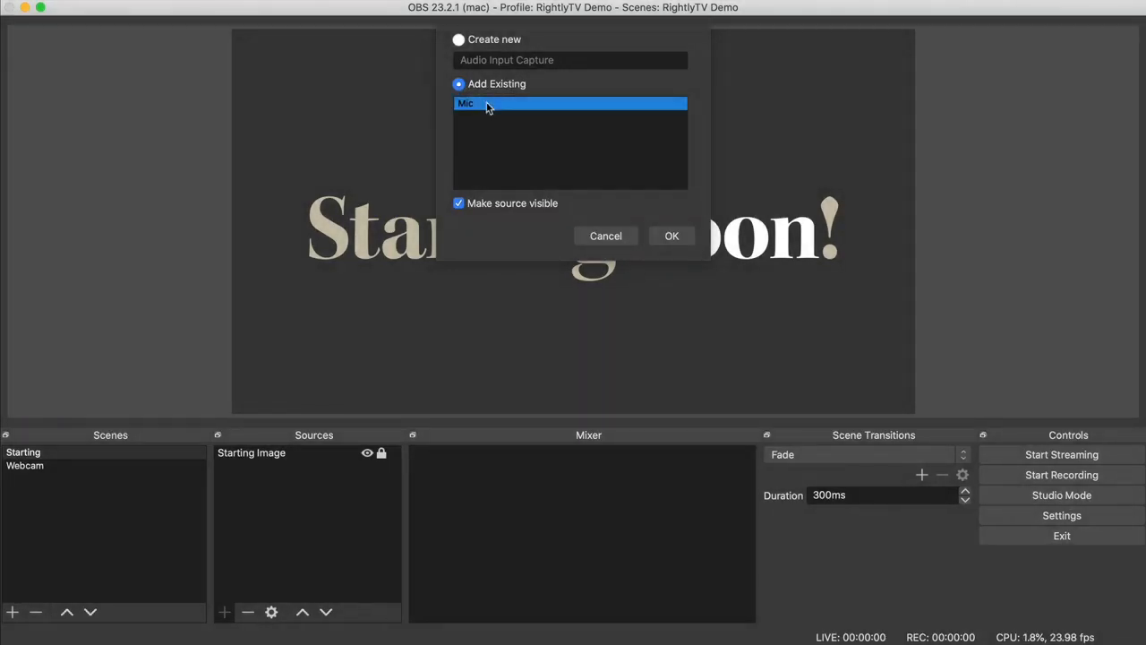
pyautogui.click(671, 236)
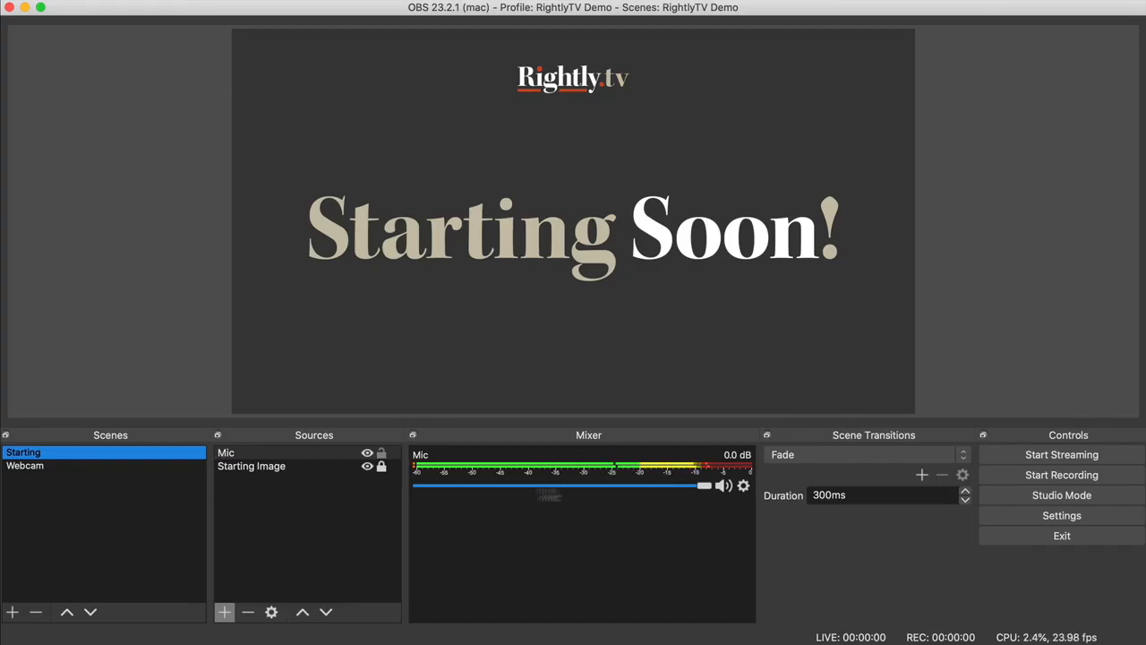
pyautogui.click(723, 486)
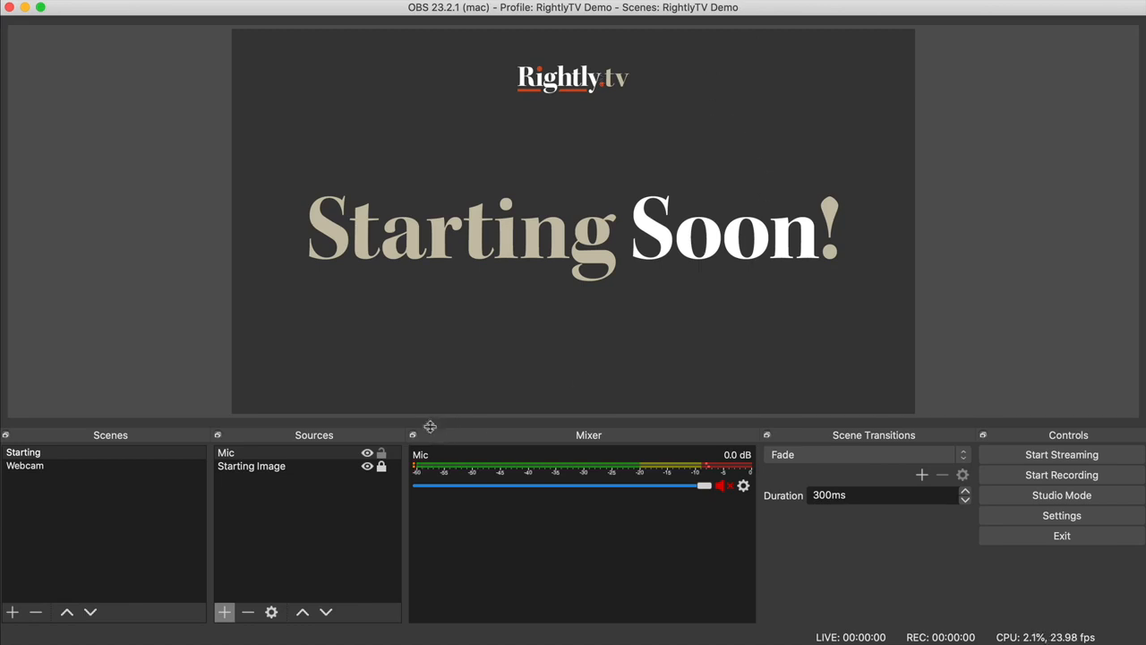
# Step: Unmute and re-mute the Mic in the mixer, checking its mute state in the Webcam and Starting scenes
pyautogui.click(726, 486)
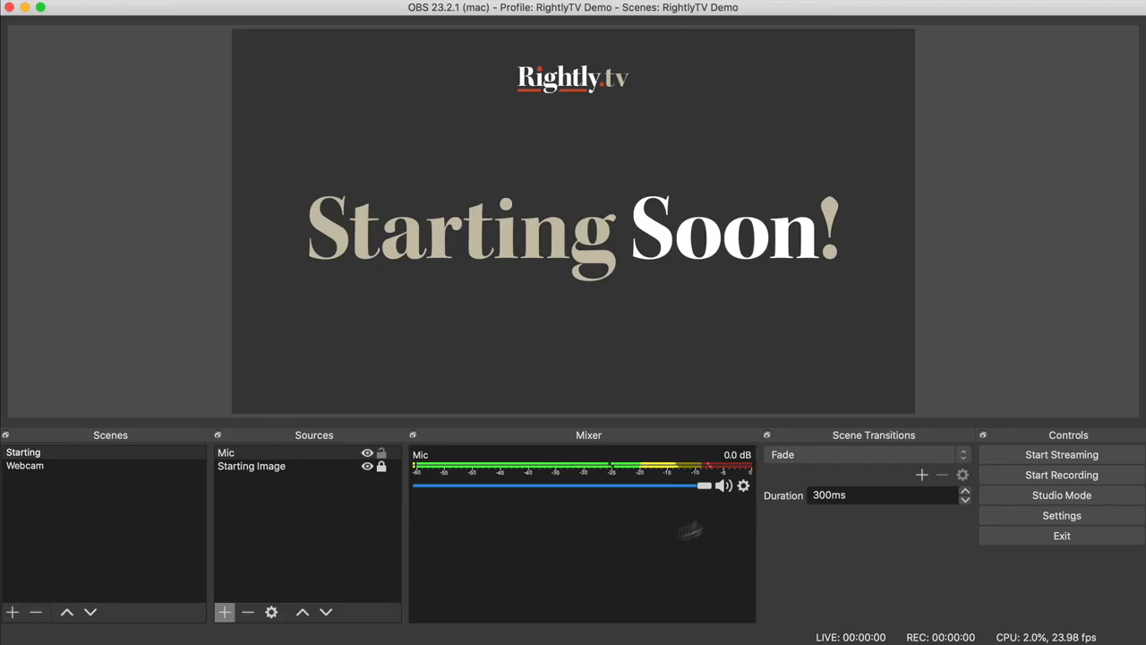
pyautogui.click(723, 485)
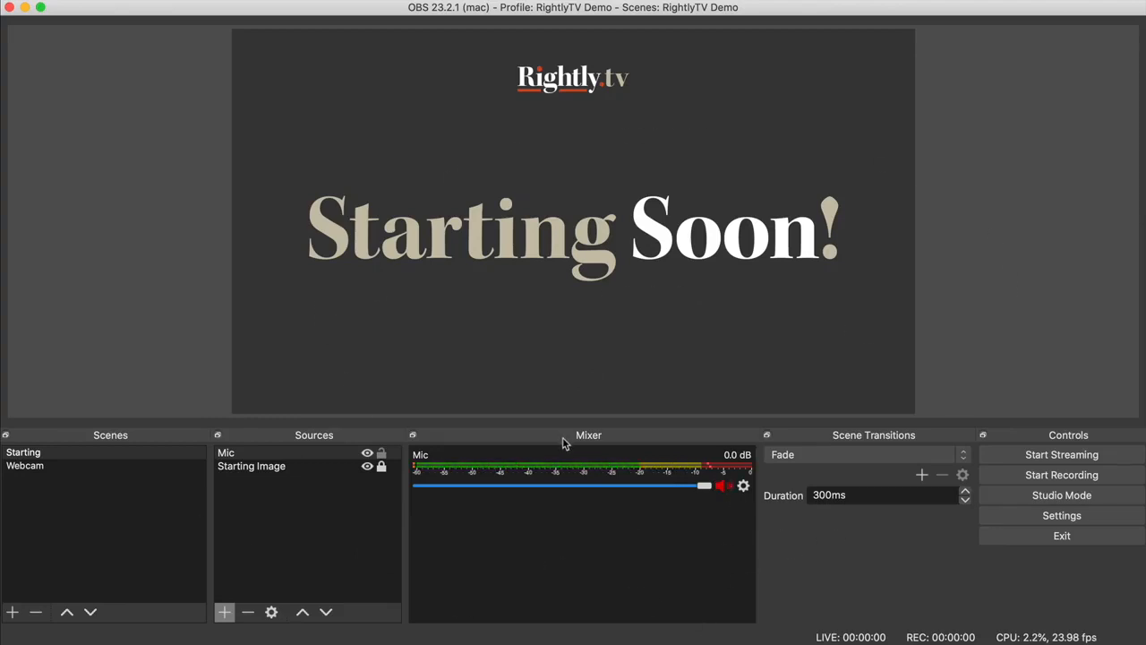
pyautogui.click(140, 466)
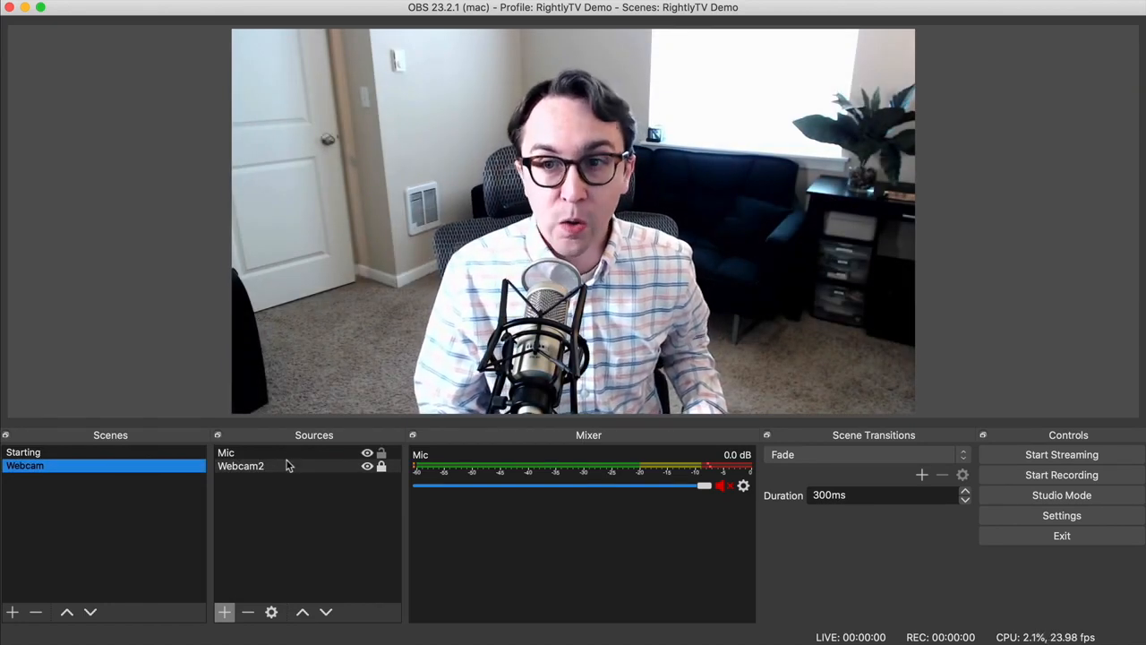
pyautogui.click(51, 452)
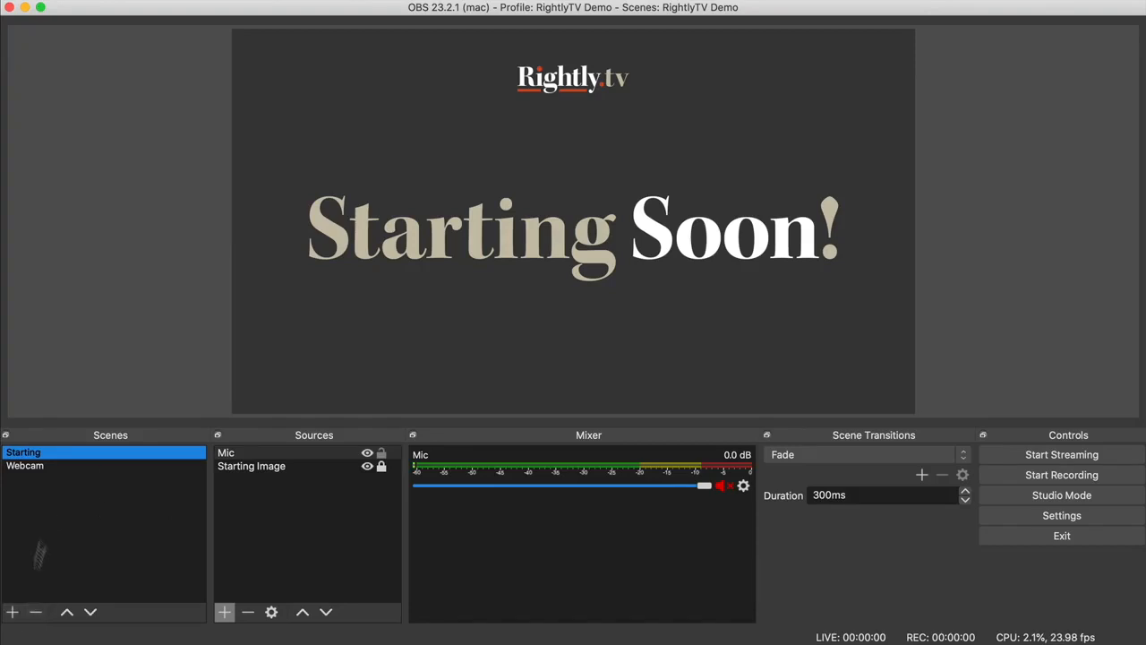
# Step: Add a new scene named "Desktop"
pyautogui.click(13, 611)
pyautogui.write('Desktop')
pyautogui.press('Return')
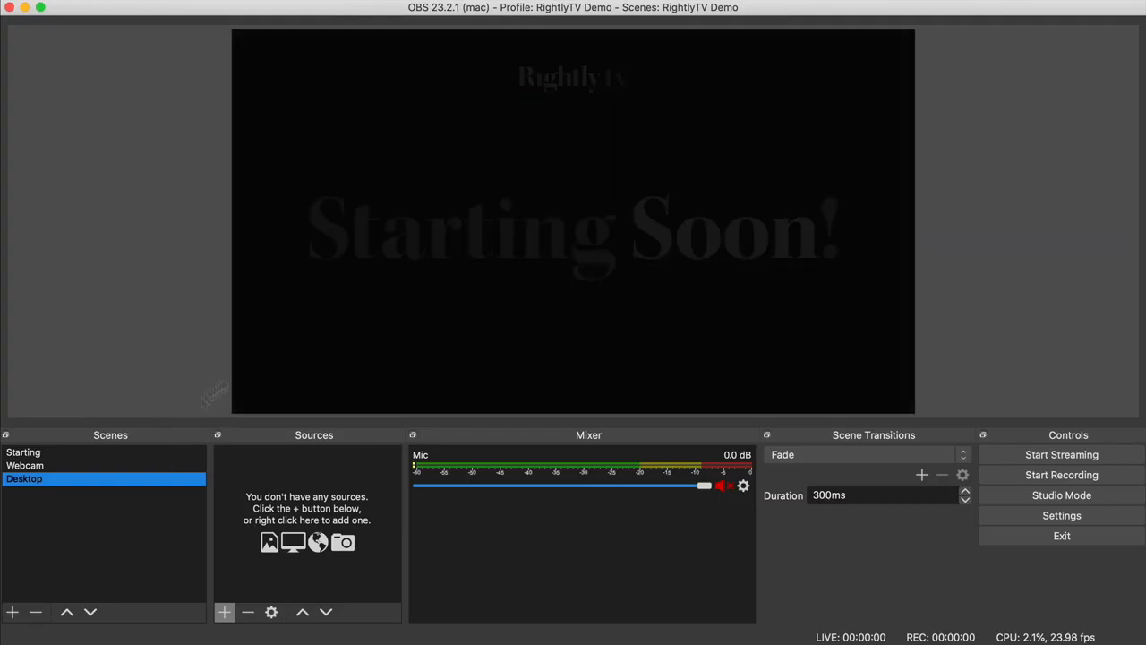
# Step: Add a display capture source named "Desktop View" to the Desktop scene, keeping display 0 and no crop
pyautogui.click(226, 612)
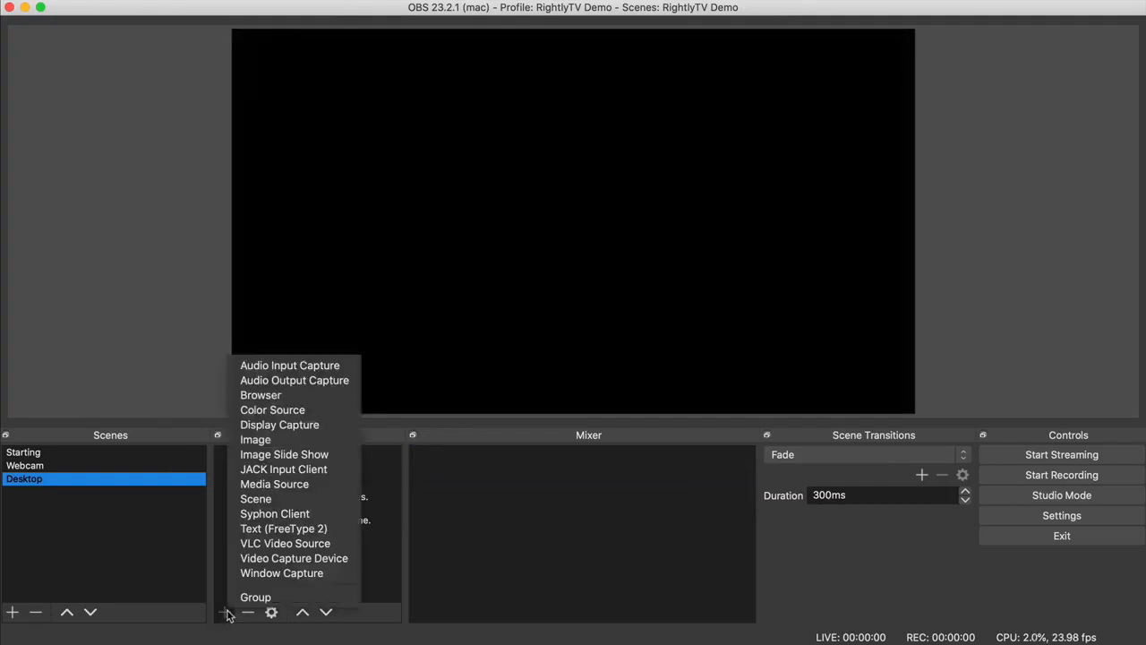
pyautogui.click(296, 425)
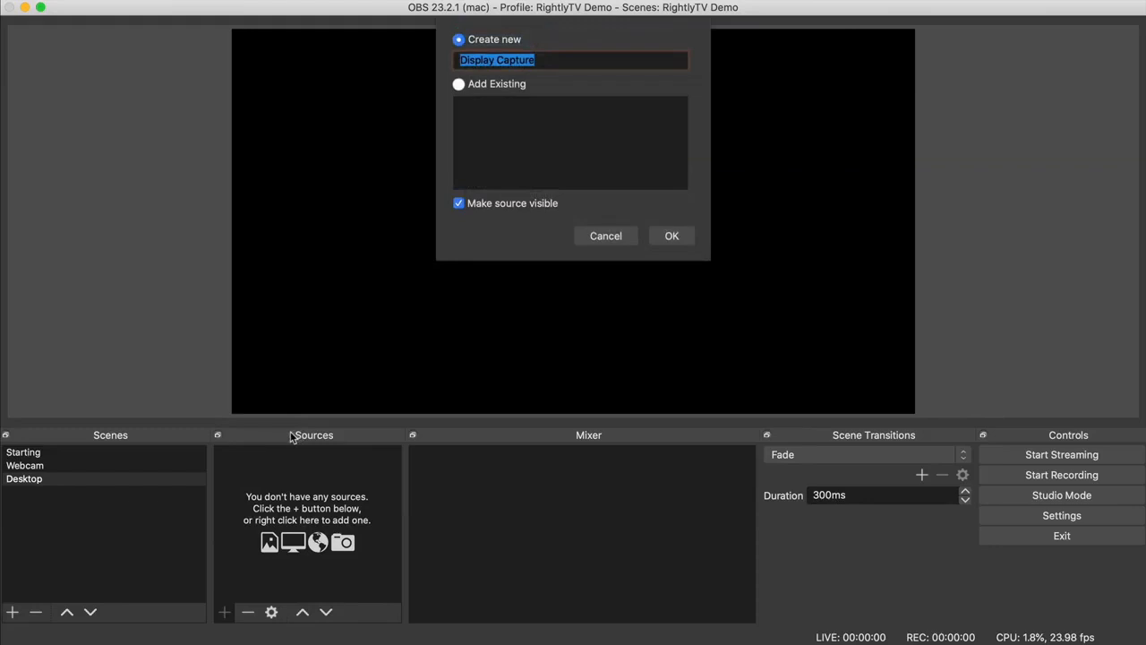
pyautogui.write('Desktop View')
pyautogui.press('Return')
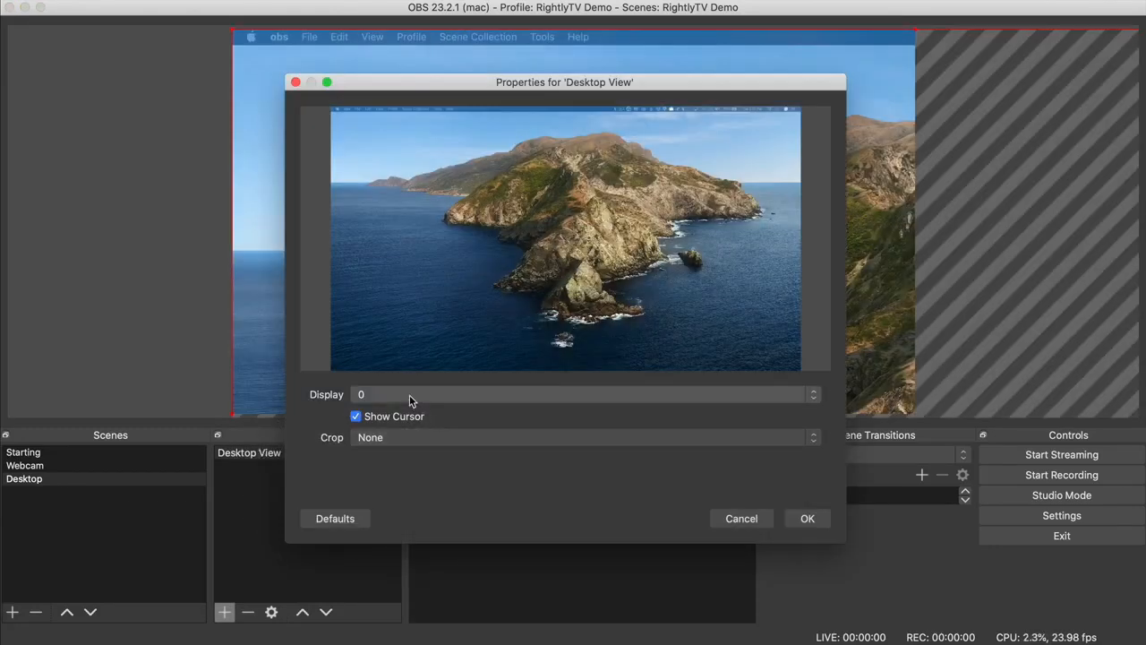
pyautogui.click(407, 396)
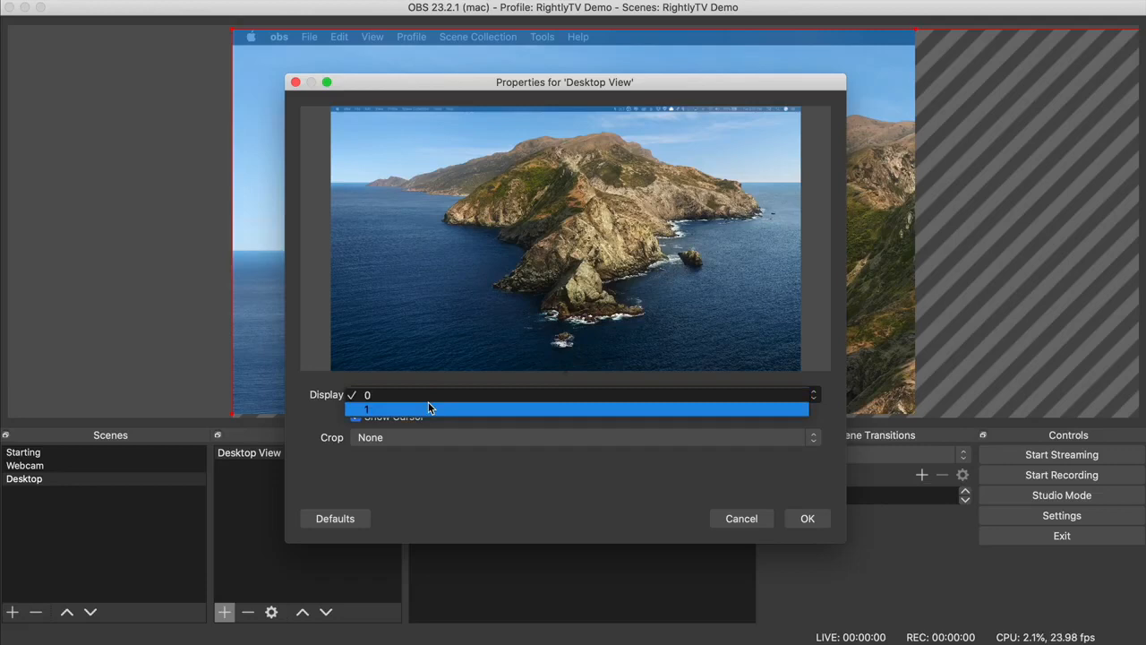
pyautogui.click(464, 505)
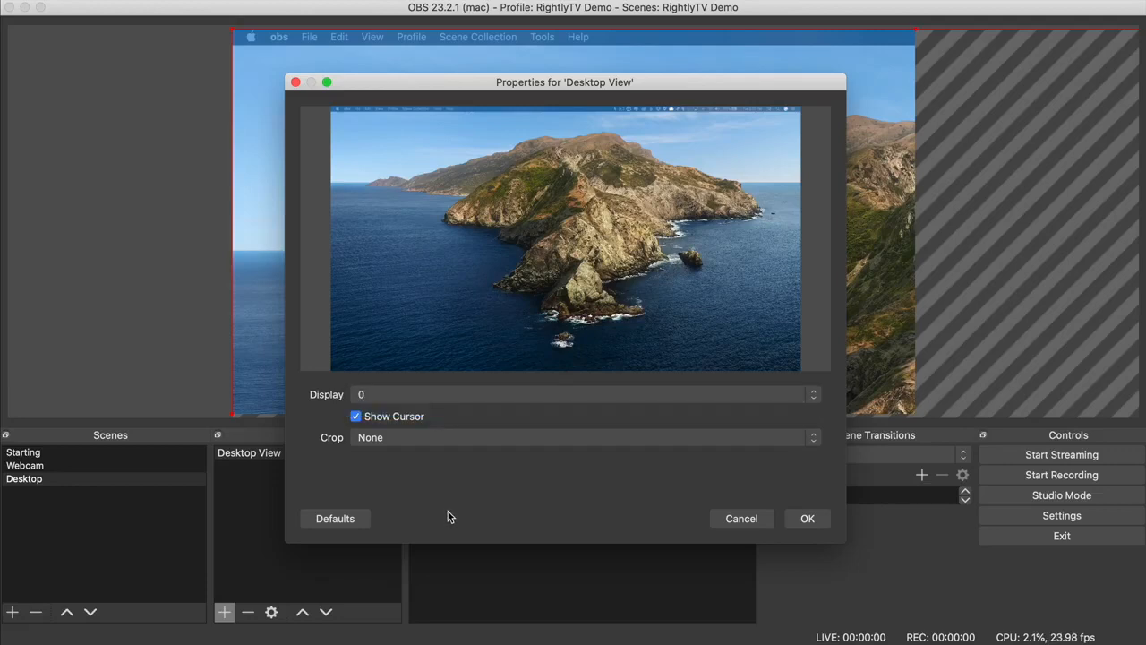
pyautogui.click(801, 518)
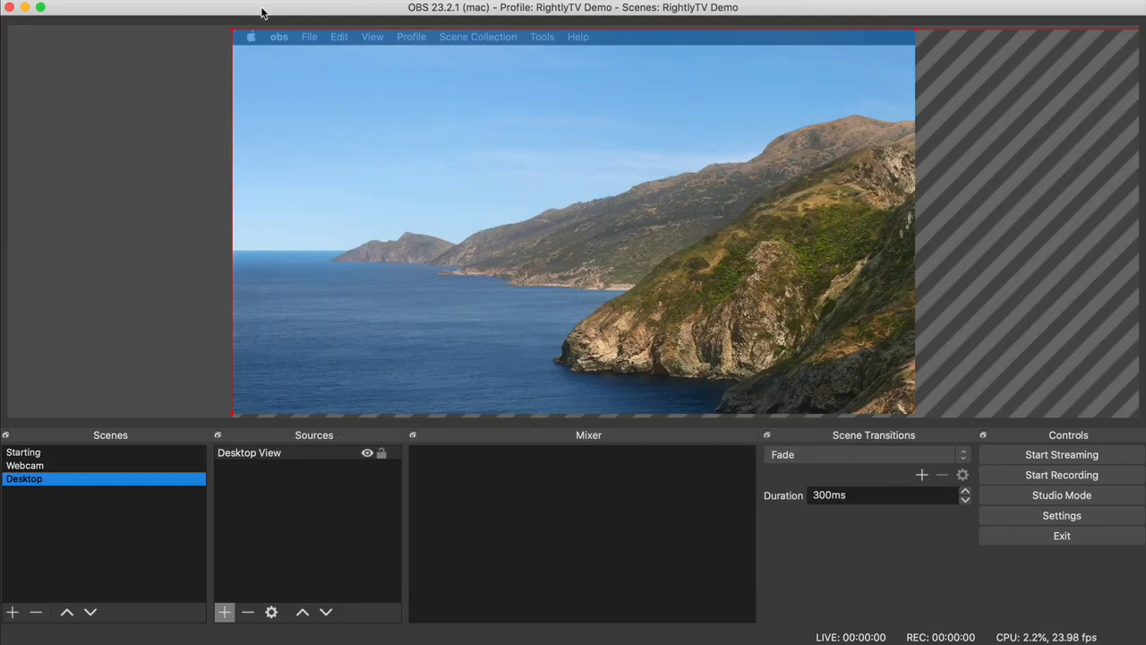
# Step: Scale the Desktop View source to fill the whole canvas and lock it
pyautogui.moveTo(231, 36); pyautogui.dragTo(391, 114)
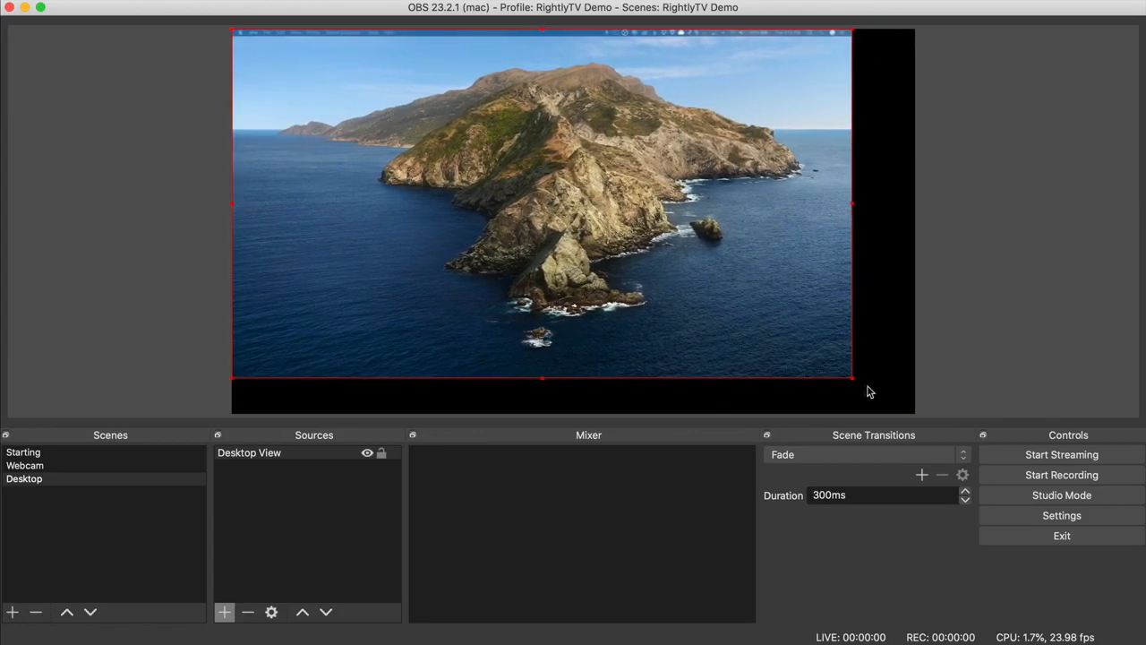
pyautogui.moveTo(855, 383); pyautogui.dragTo(913, 415)
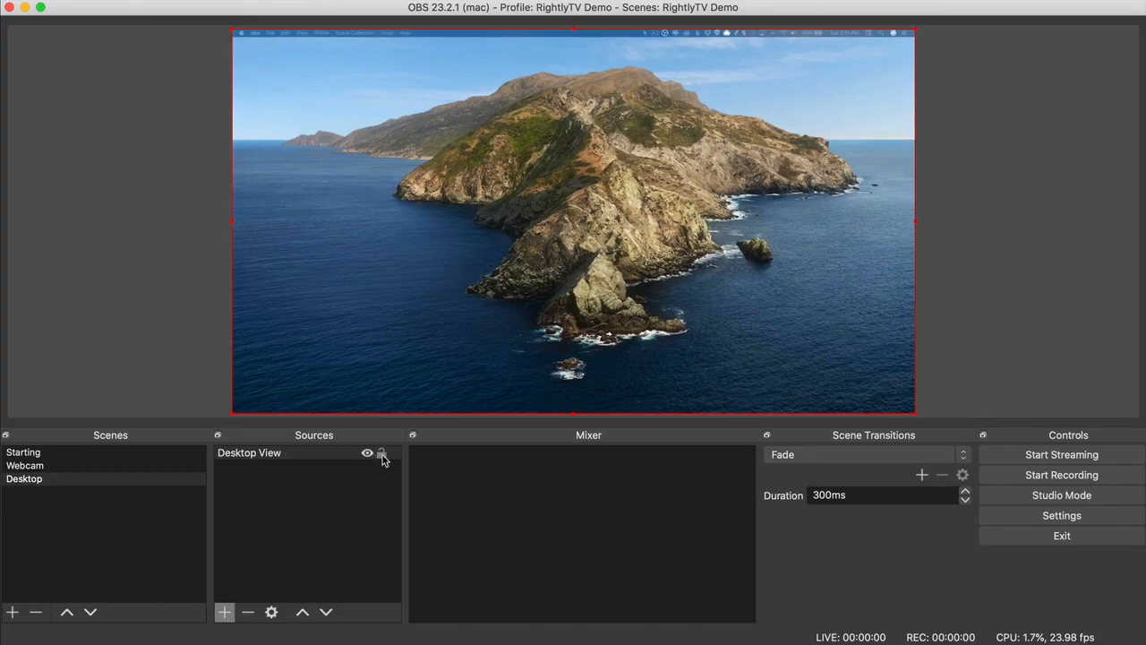
pyautogui.click(381, 455)
pyautogui.click(319, 492)
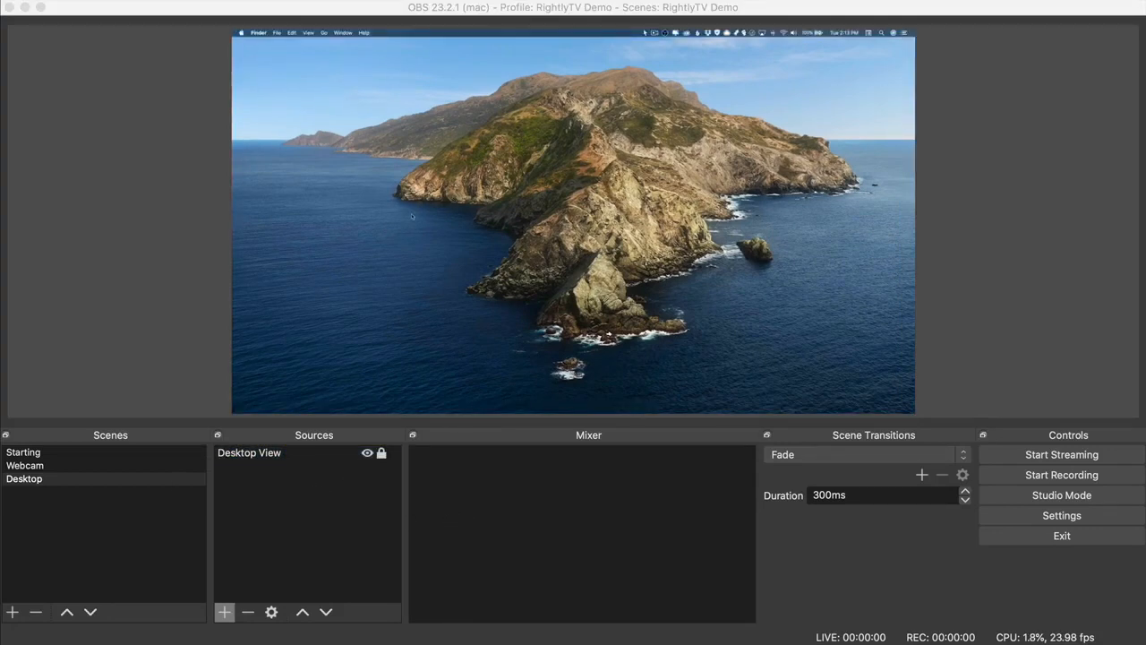
pyautogui.click(349, 517)
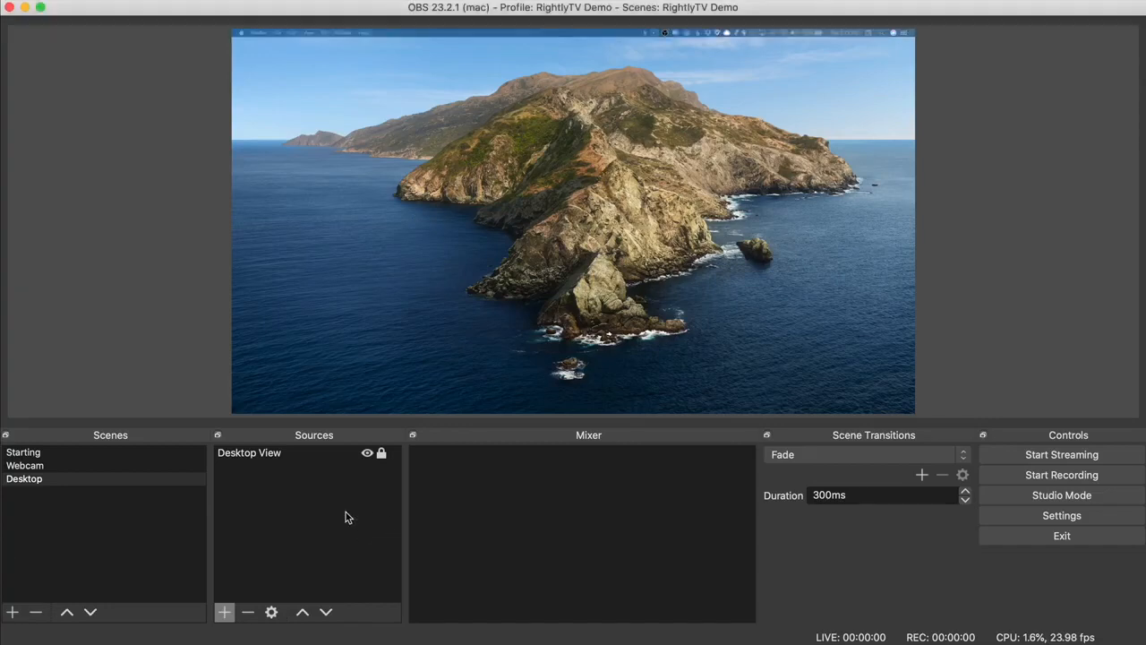
# Step: Add the existing Webcam2 video capture device to the Desktop scene as a visible source
pyautogui.click(225, 612)
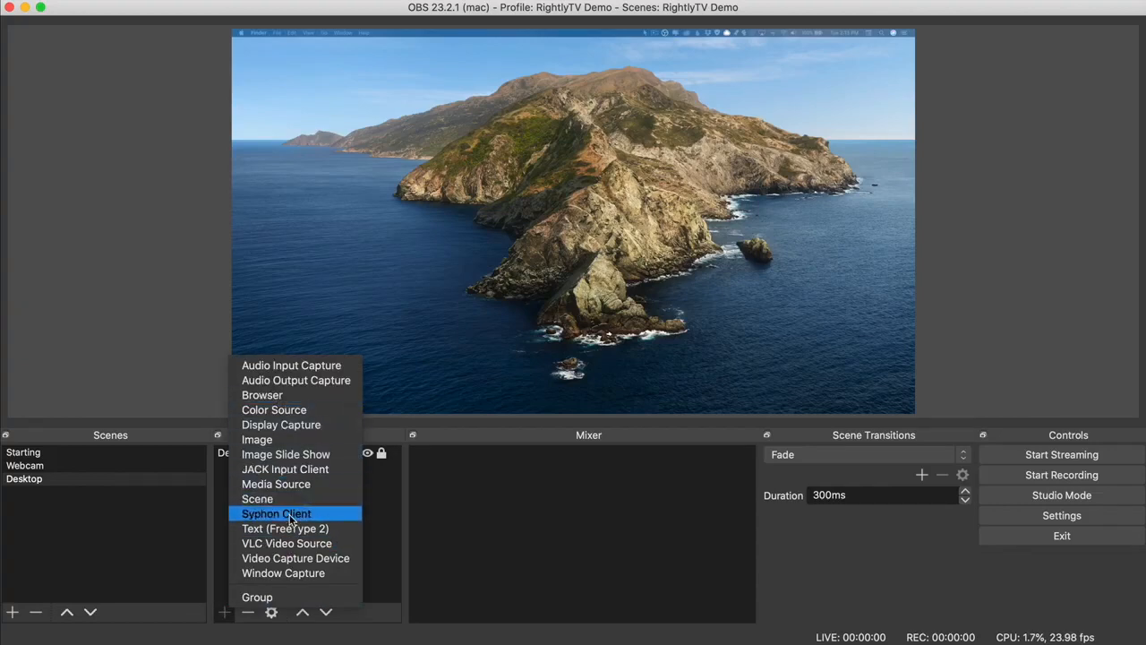
pyautogui.click(294, 558)
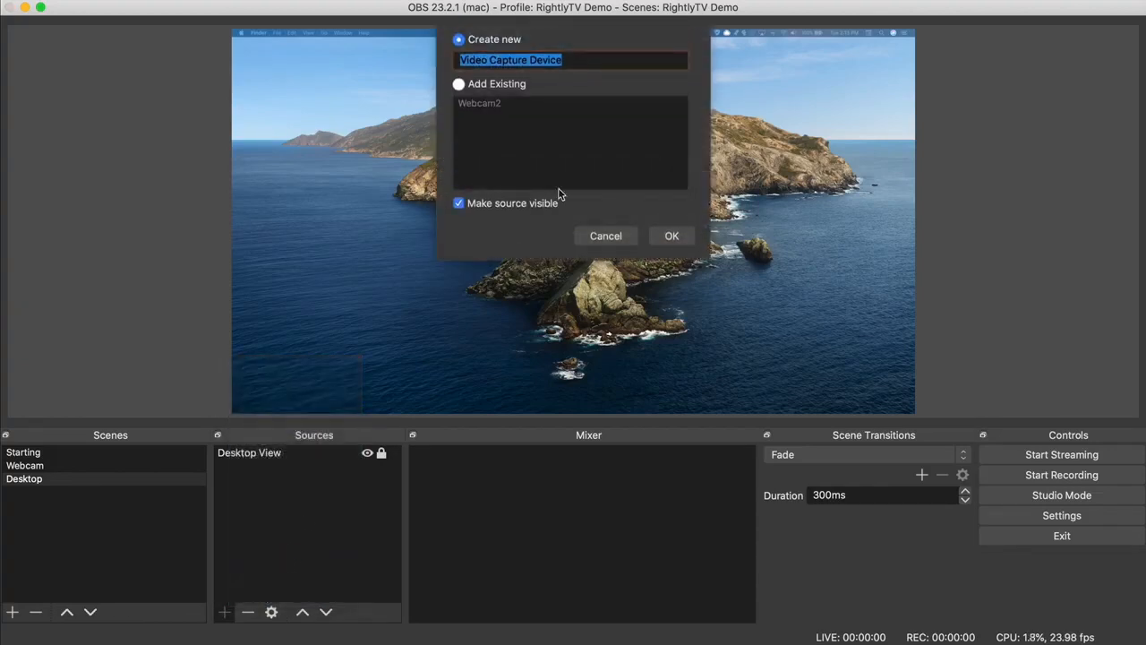
pyautogui.click(458, 84)
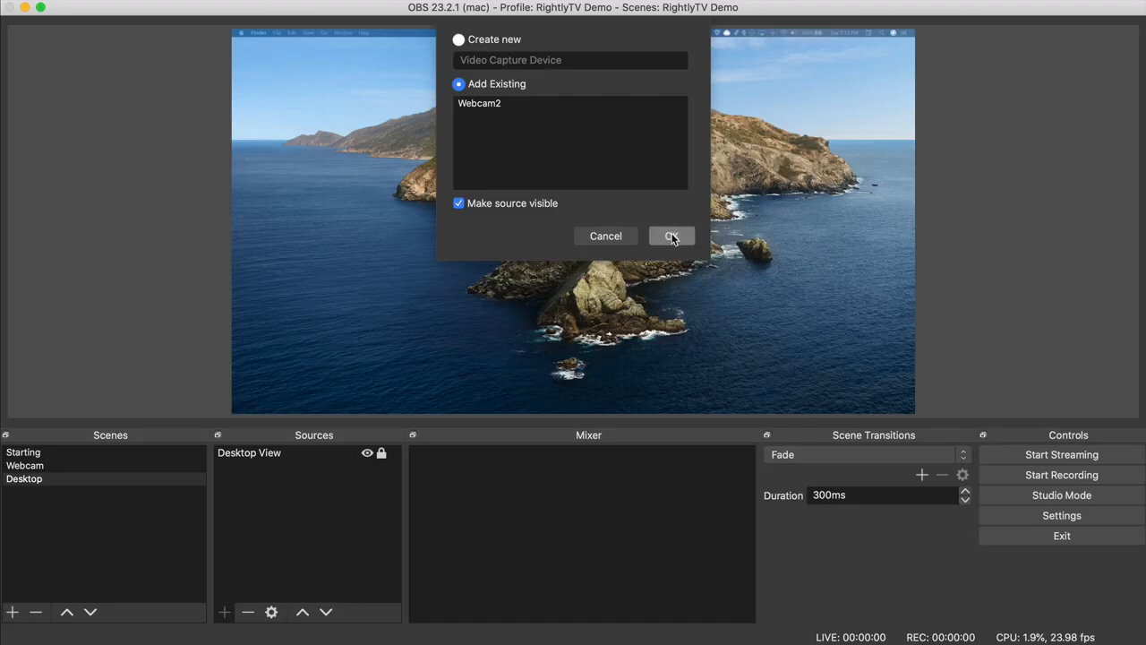
pyautogui.click(477, 40)
pyautogui.click(459, 83)
pyautogui.click(477, 105)
pyautogui.click(671, 236)
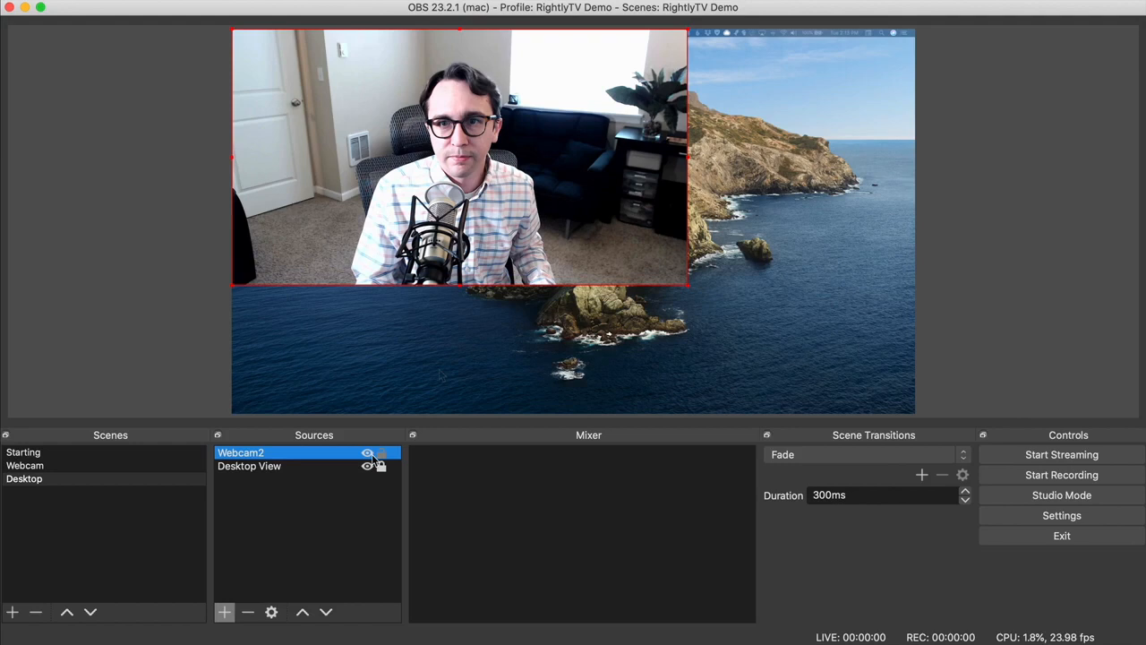
# Step: Shrink Webcam2 to a small inset near the canvas's lower-left corner and lock the source
pyautogui.moveTo(523, 199); pyautogui.dragTo(577, 304)
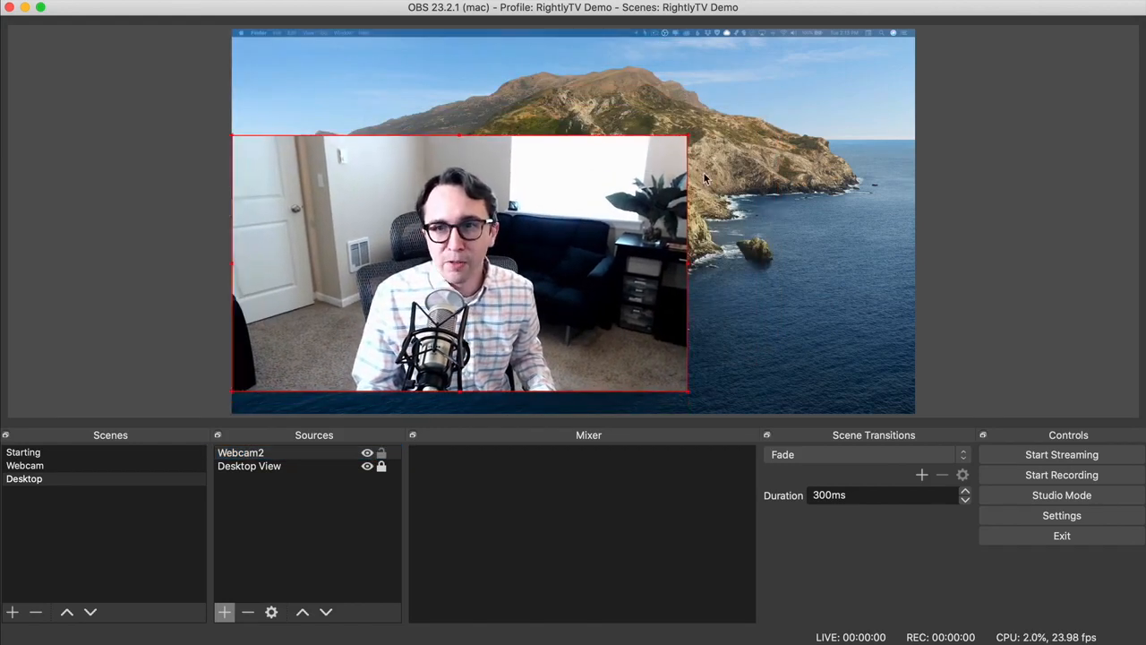
pyautogui.moveTo(688, 136); pyautogui.dragTo(361, 315)
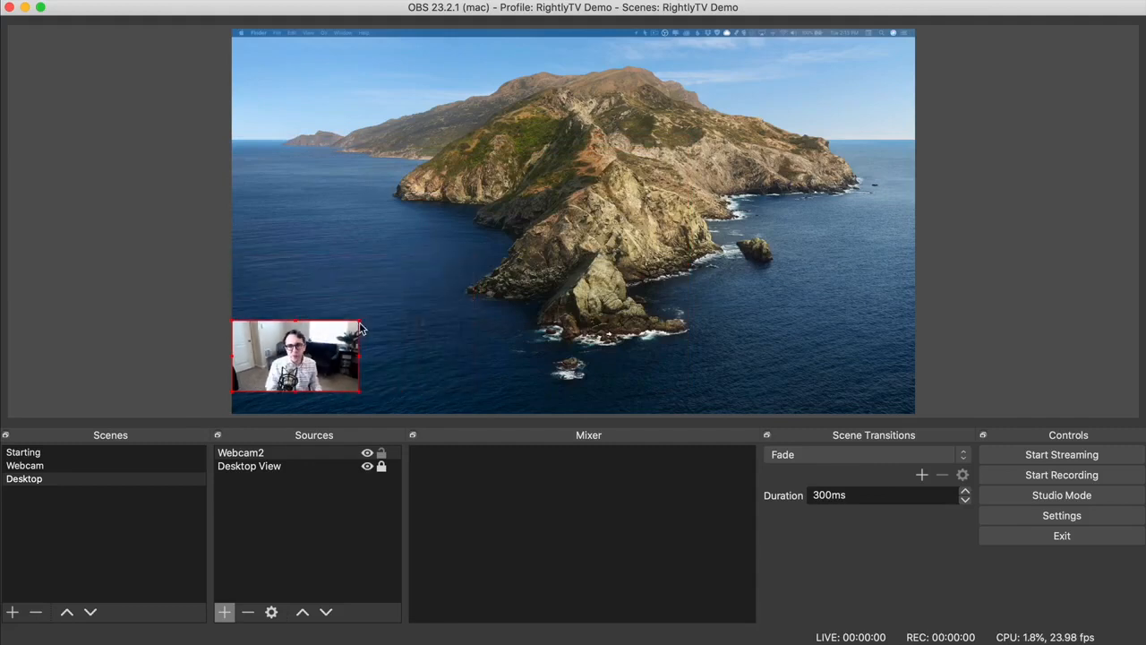
pyautogui.click(456, 364)
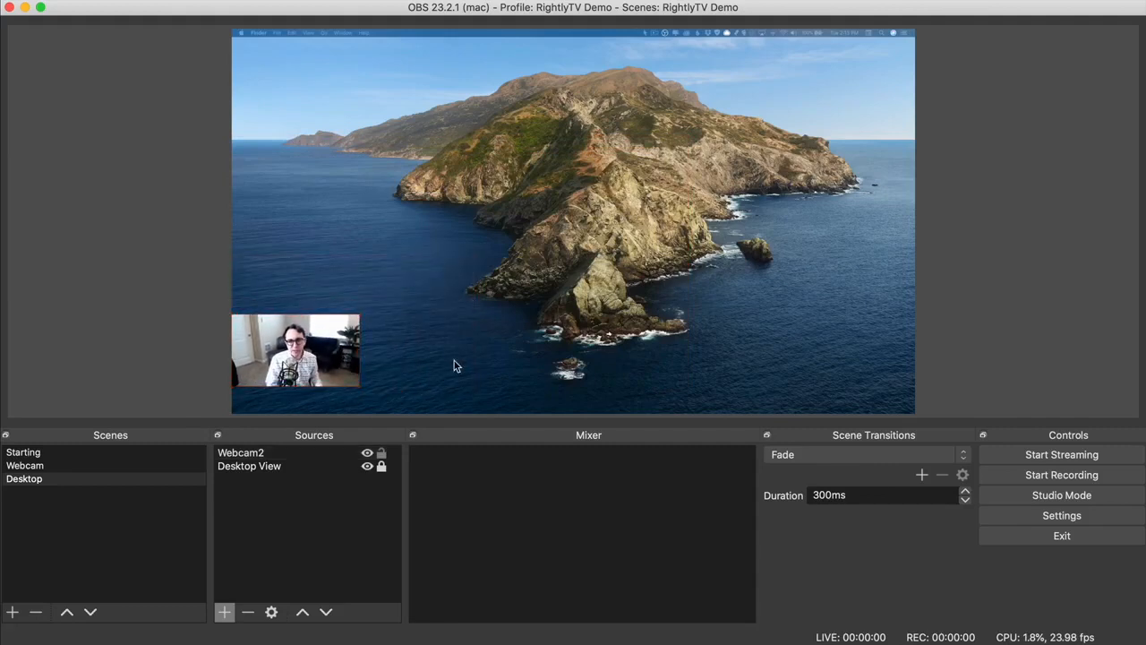
pyautogui.click(381, 453)
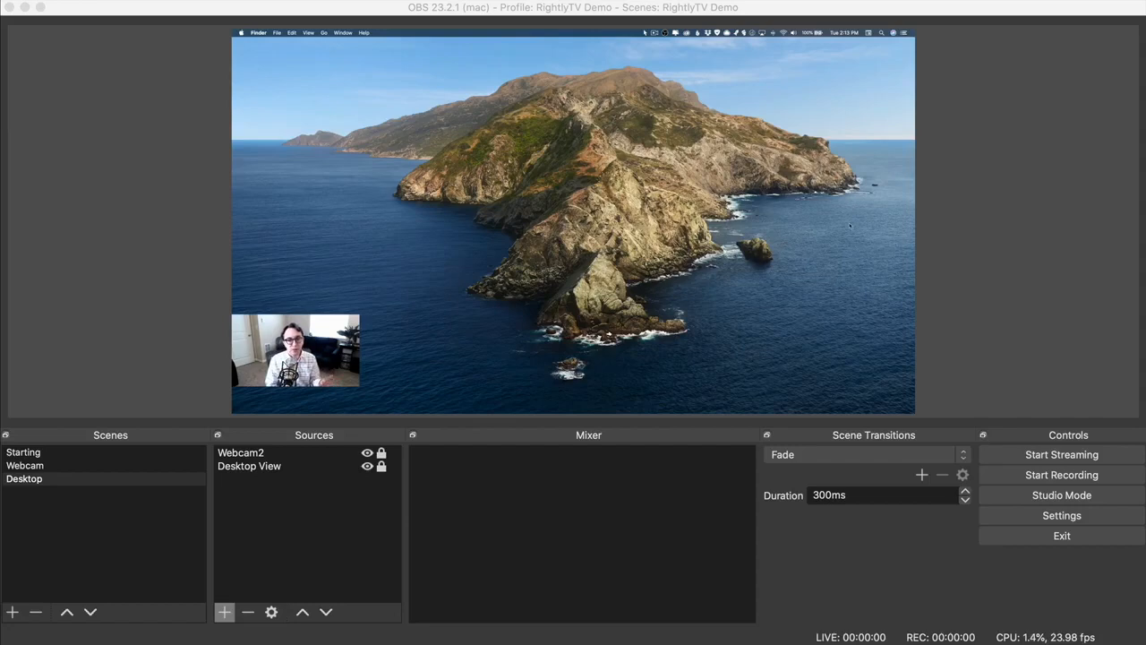
# Step: Switch to the Notable Pro Deck presentation in Keynote and expand its window to fill the captured desktop
pyautogui.moveTo(851, 410)
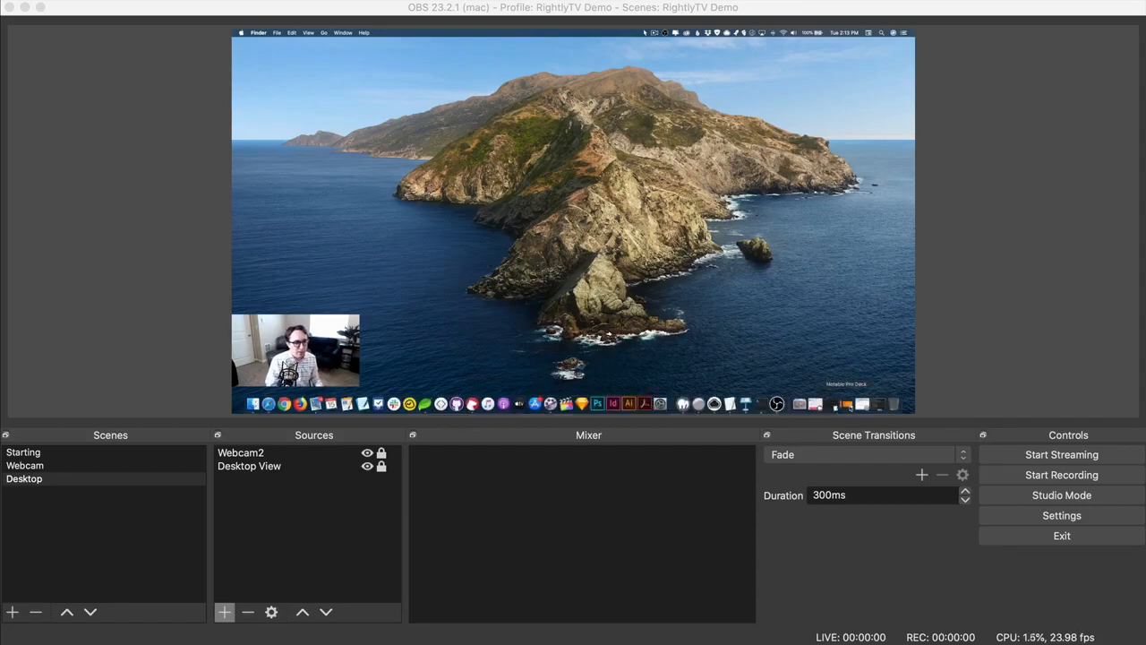
pyautogui.click(847, 403)
pyautogui.moveTo(588, 80); pyautogui.dragTo(552, 98)
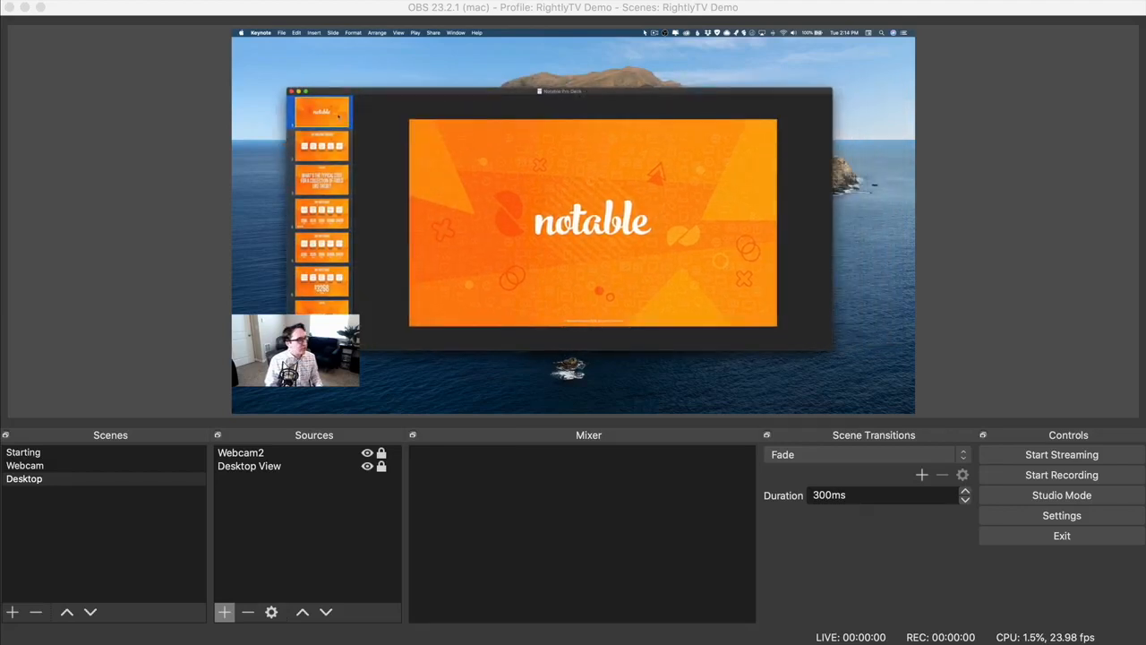
pyautogui.click(305, 91)
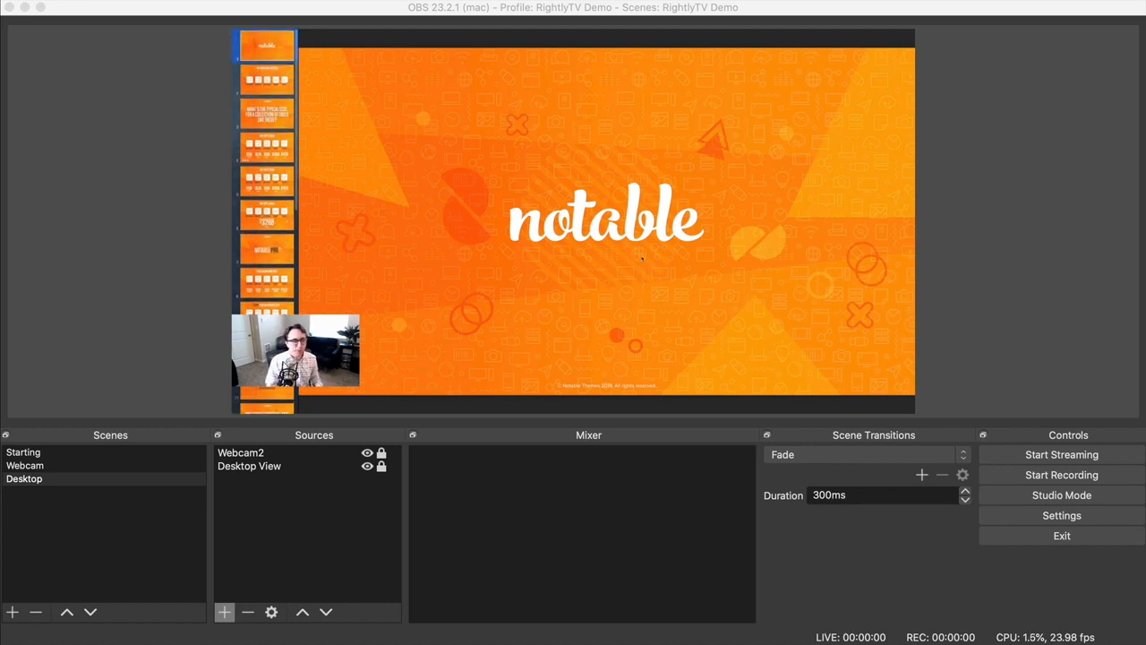
# Step: Return to OBS and duplicate the Desktop scene under the name "Desktop (No Cam)"
pyautogui.click(127, 499)
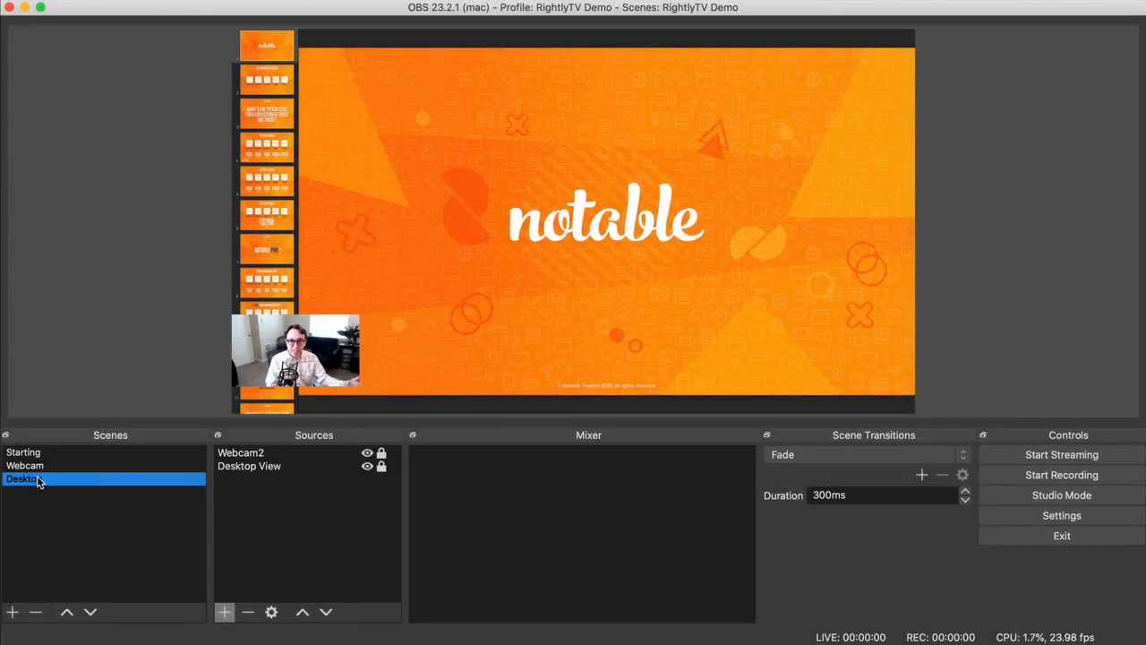
pyautogui.rightClick(57, 483)
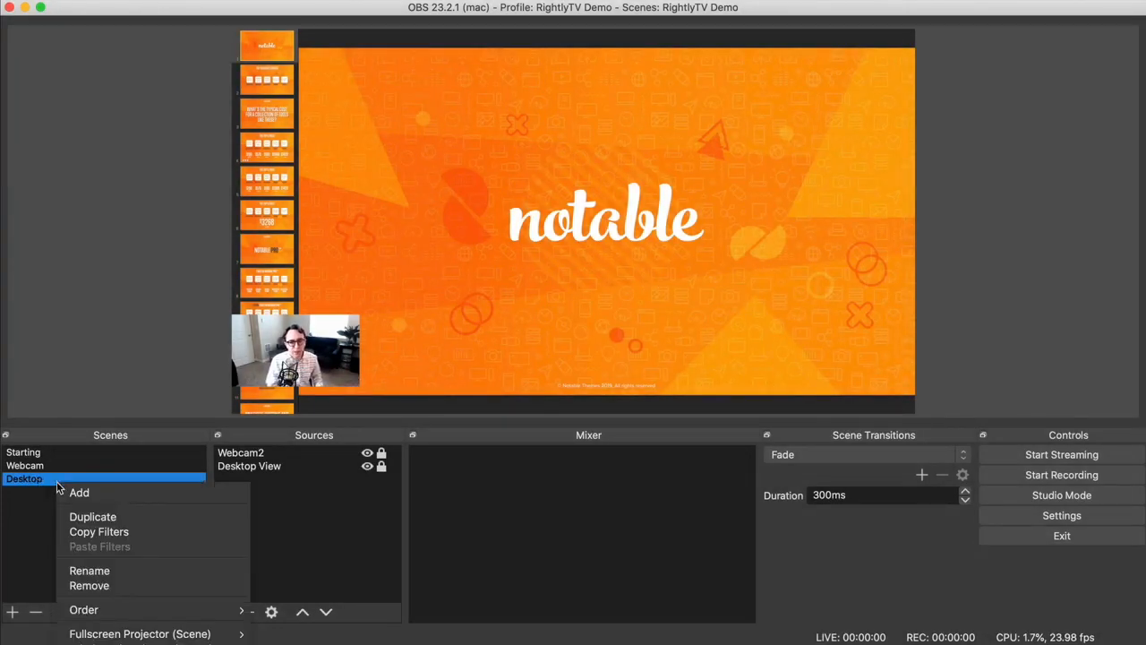
pyautogui.click(94, 516)
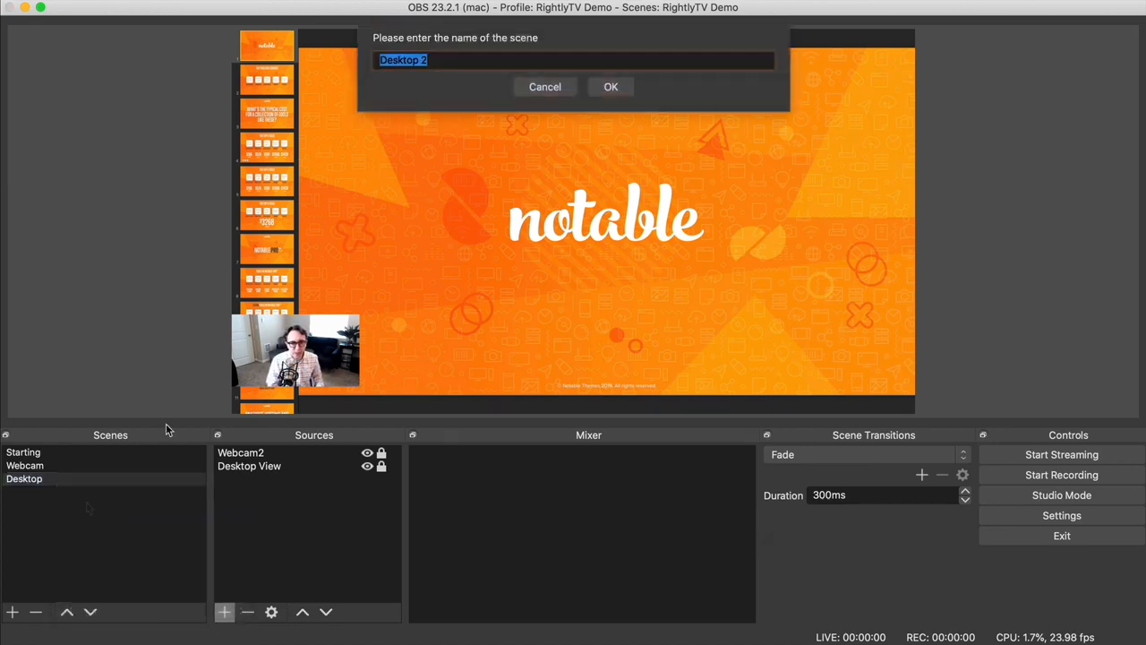
pyautogui.press('Right')
pyautogui.press('BackSpace')
pyautogui.write('(No Cam)')
pyautogui.press('Return')
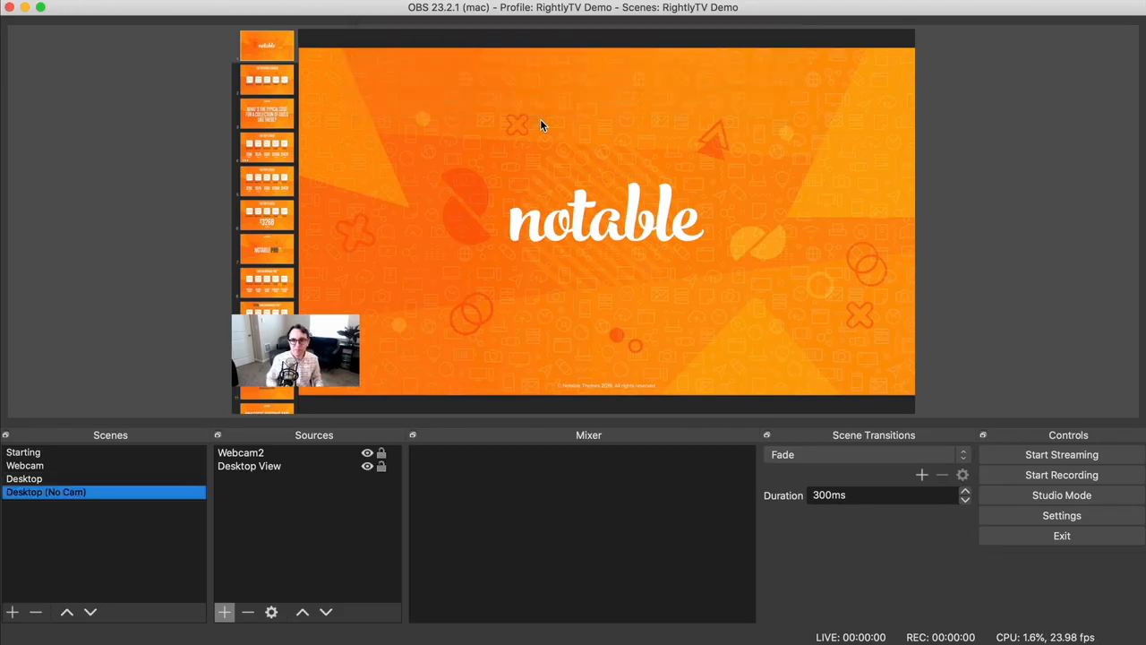
# Step: Remove the Webcam2 source from the Desktop (No Cam) scene
pyautogui.click(273, 457)
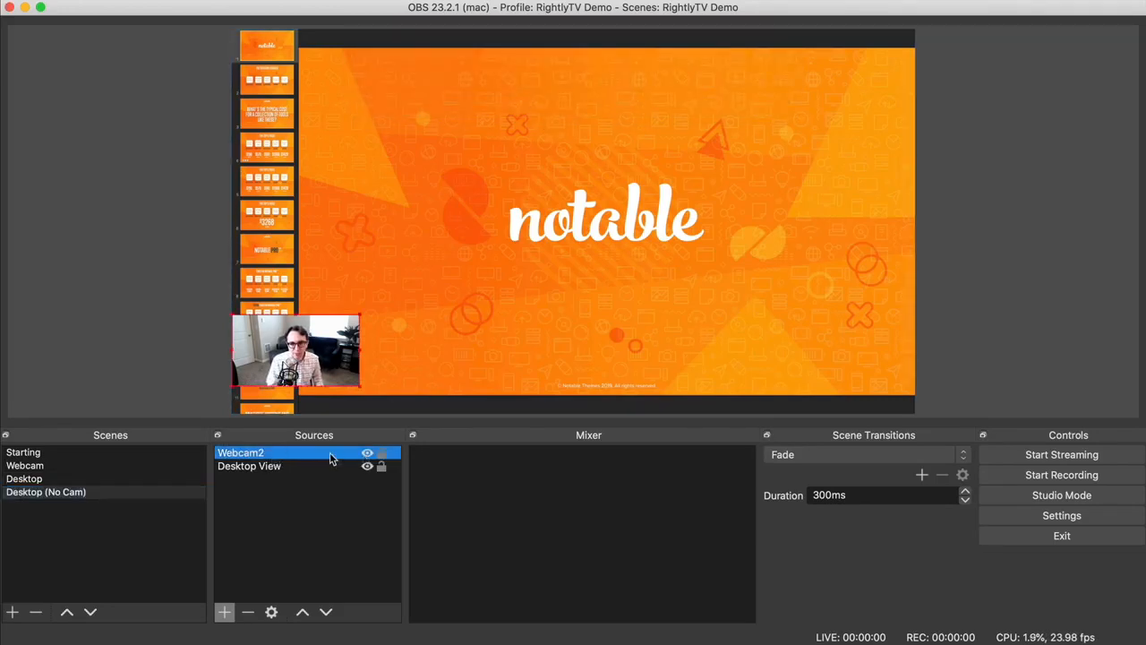
pyautogui.click(248, 612)
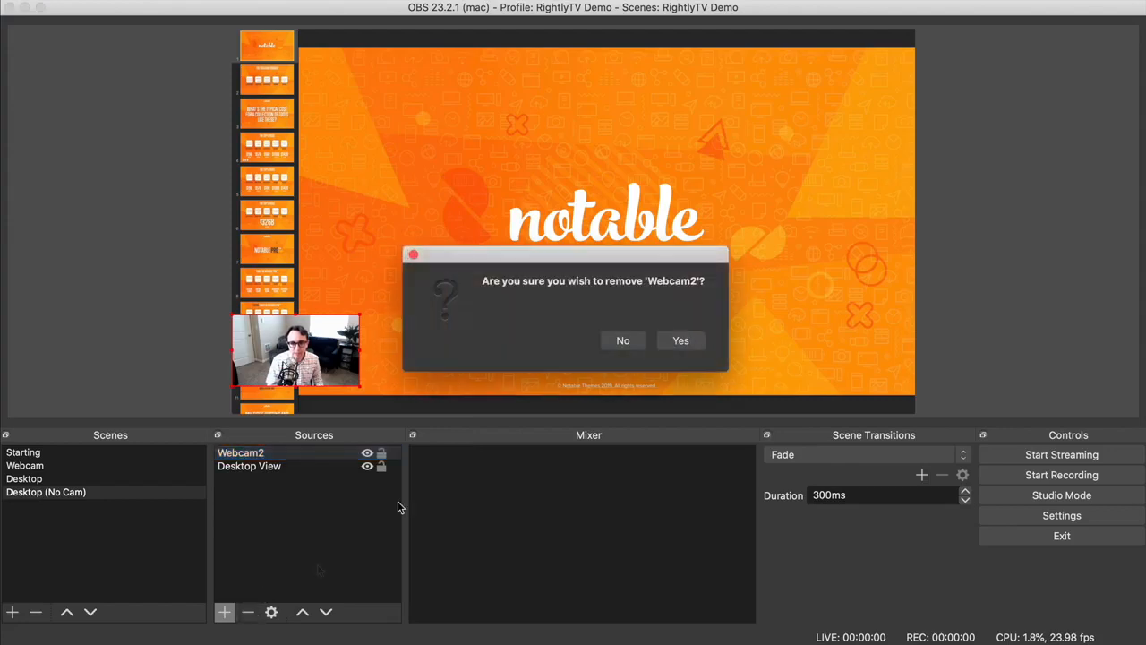
pyautogui.click(680, 341)
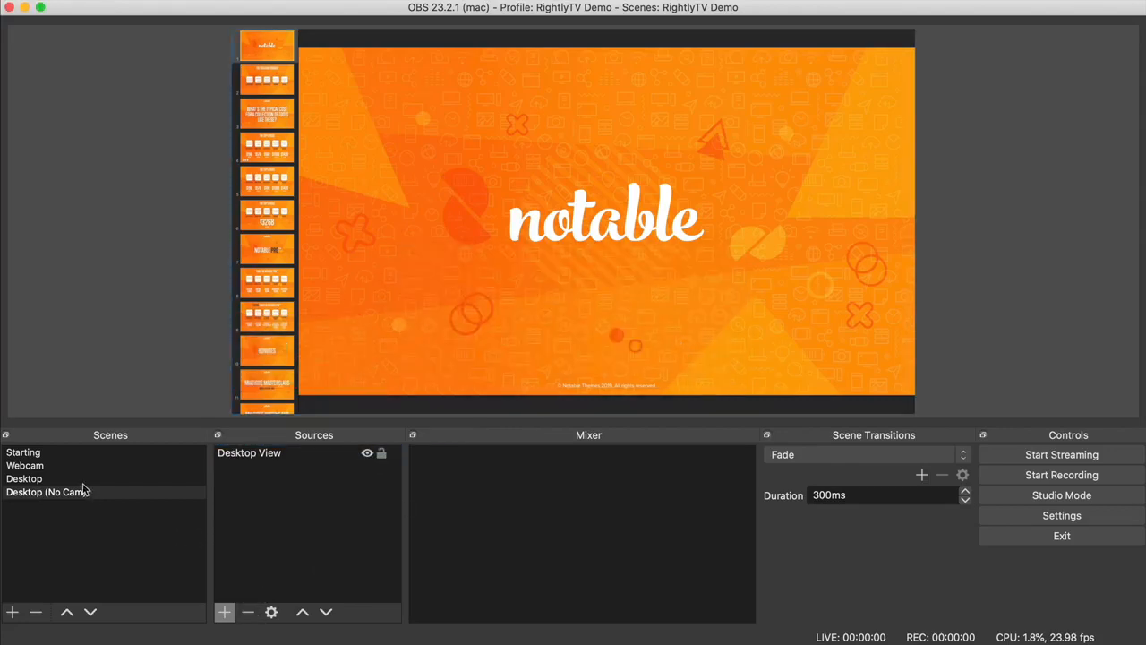
# Step: Preview the Starting, Desktop and Webcam scenes in turn
pyautogui.click(79, 454)
pyautogui.click(84, 477)
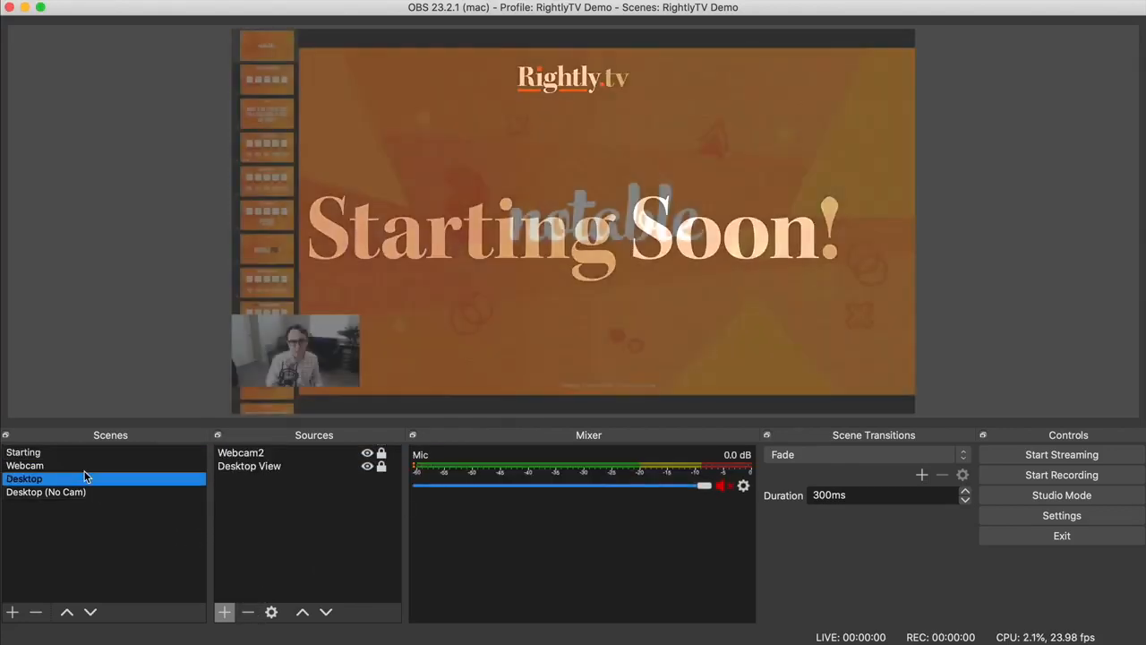
pyautogui.click(85, 466)
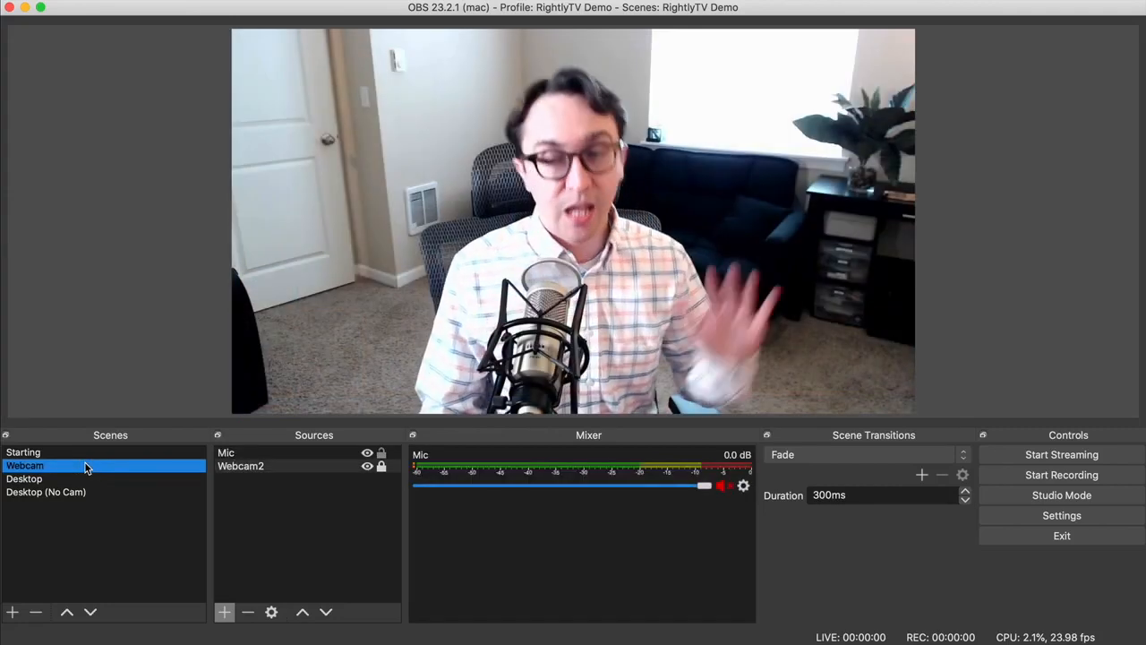
# Step: Preview the Desktop scene and then the Desktop (No Cam) scene
pyautogui.click(87, 480)
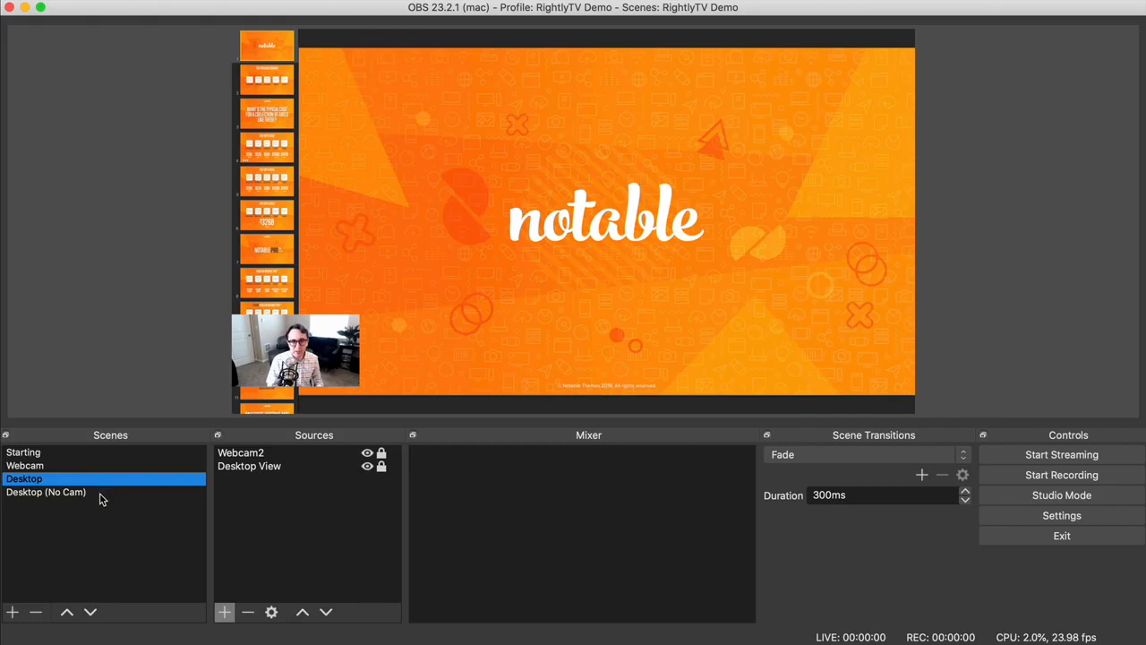
pyautogui.click(100, 496)
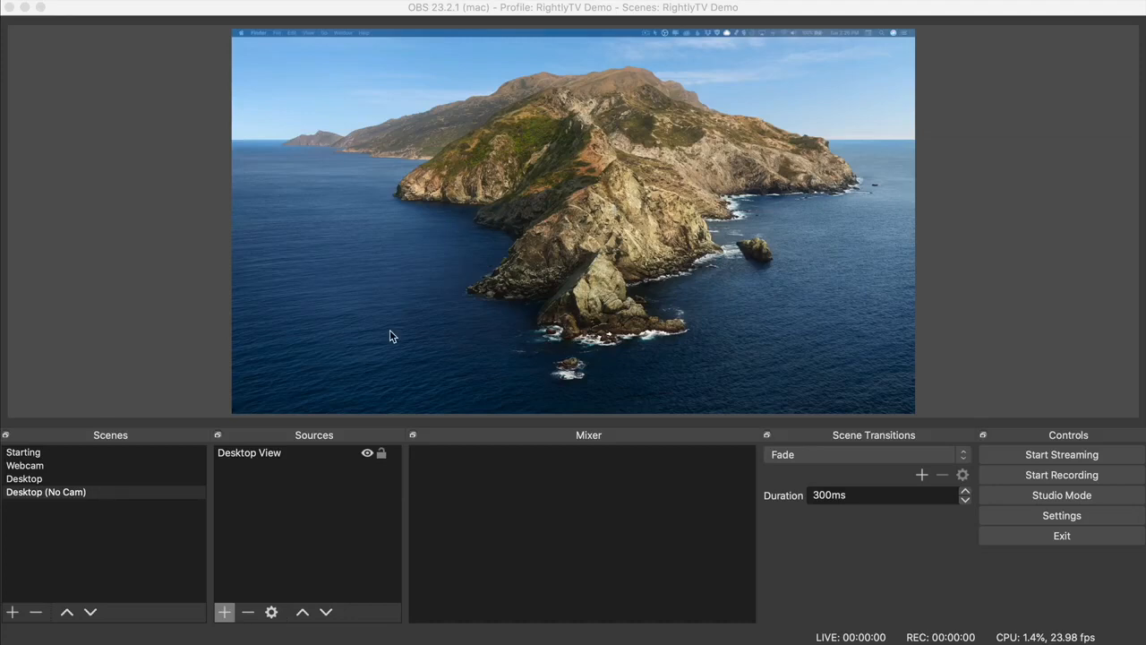
pyautogui.click(68, 511)
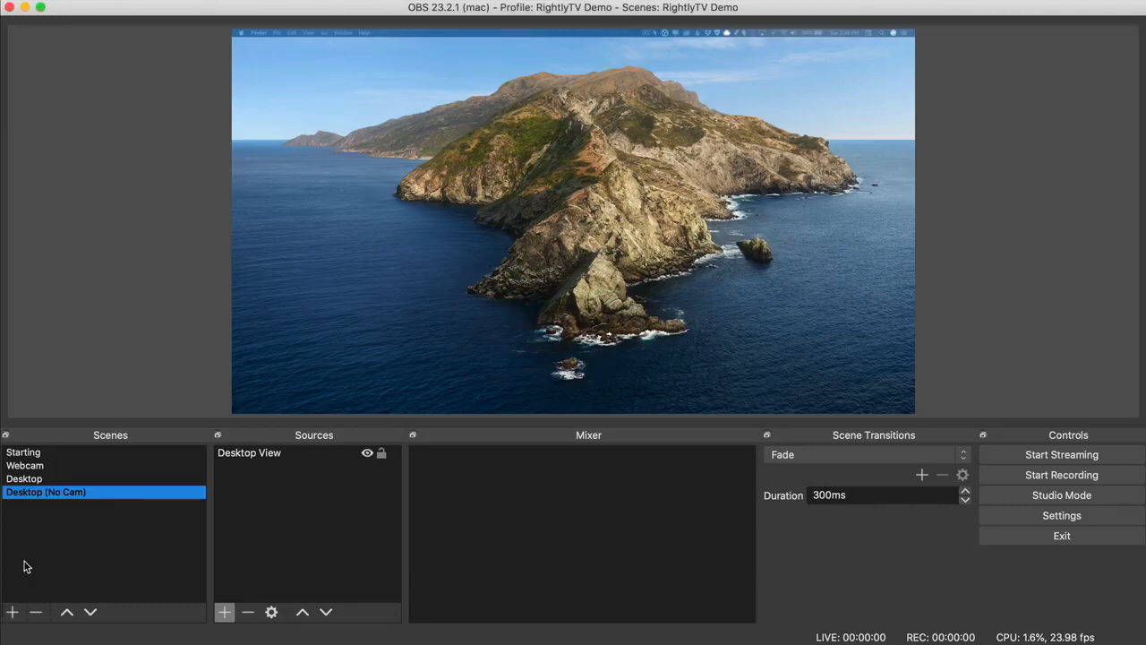
# Step: Duplicate the Desktop scene under the name "Browser" and place it directly below the Webcam scene
pyautogui.click(38, 479)
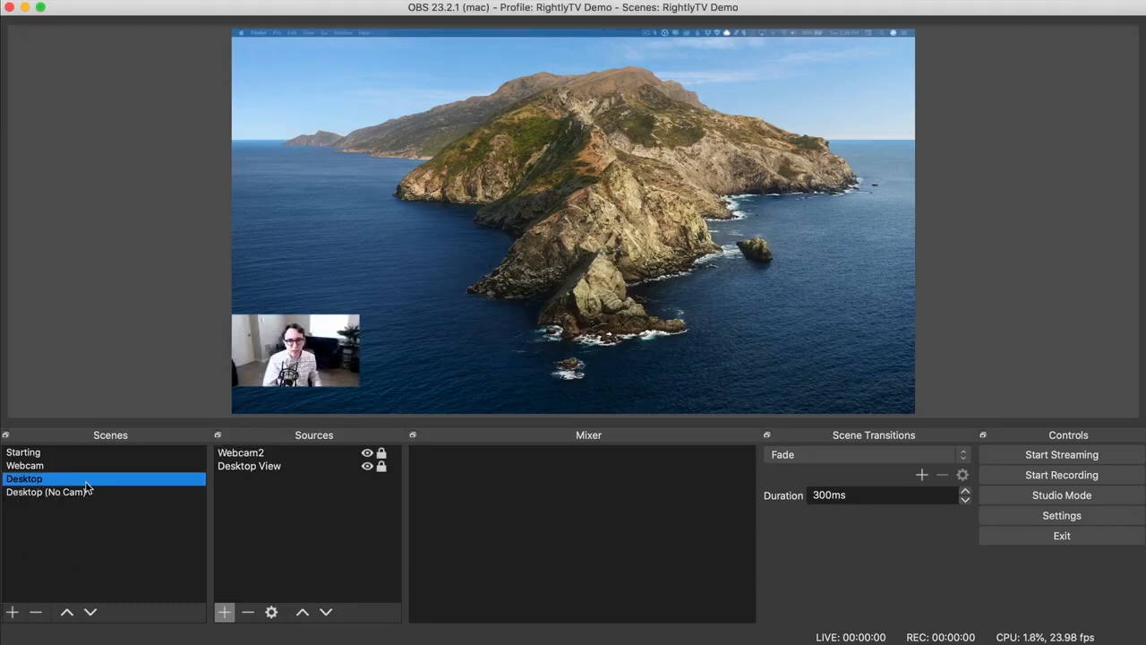
pyautogui.rightClick(54, 481)
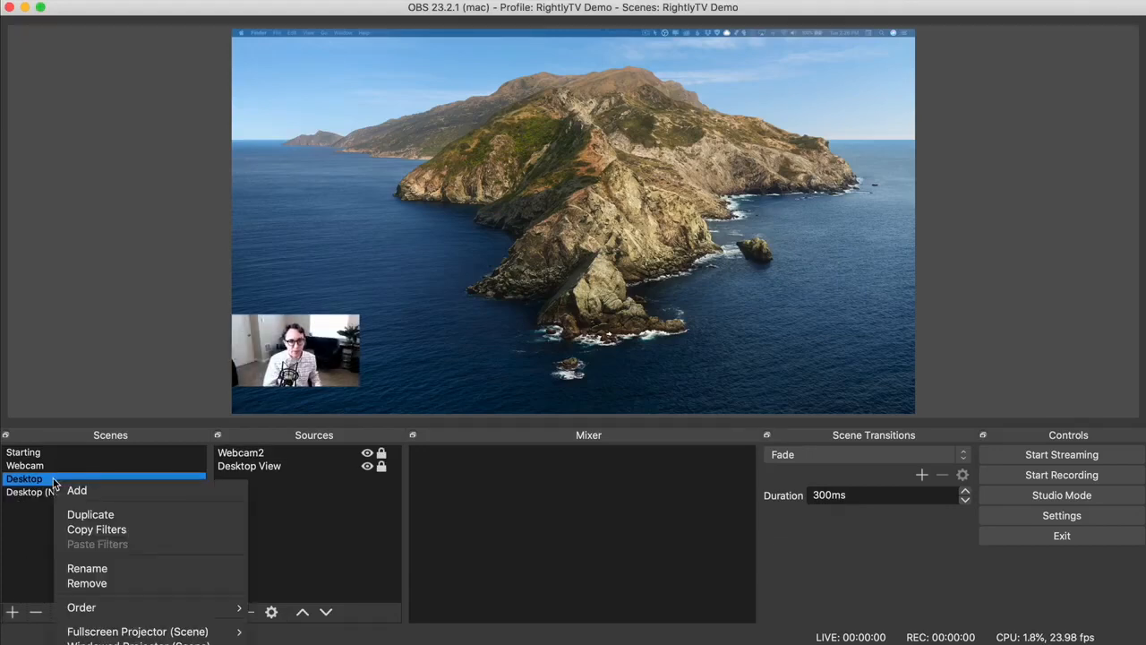
pyautogui.click(135, 516)
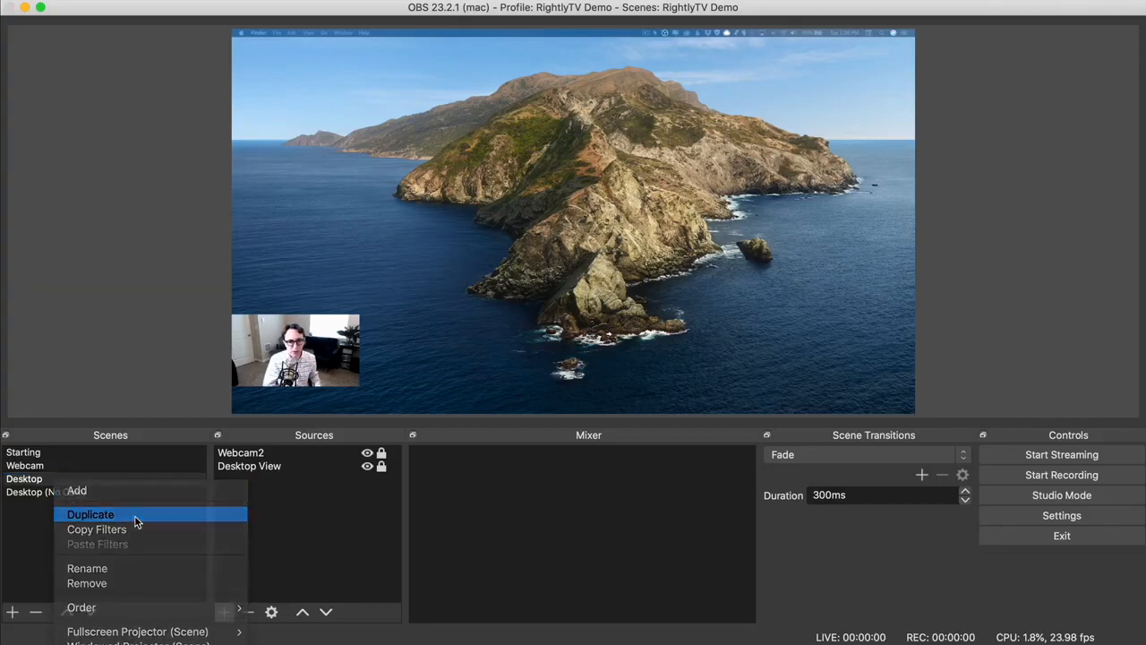
pyautogui.write('Browser')
pyautogui.press('Return')
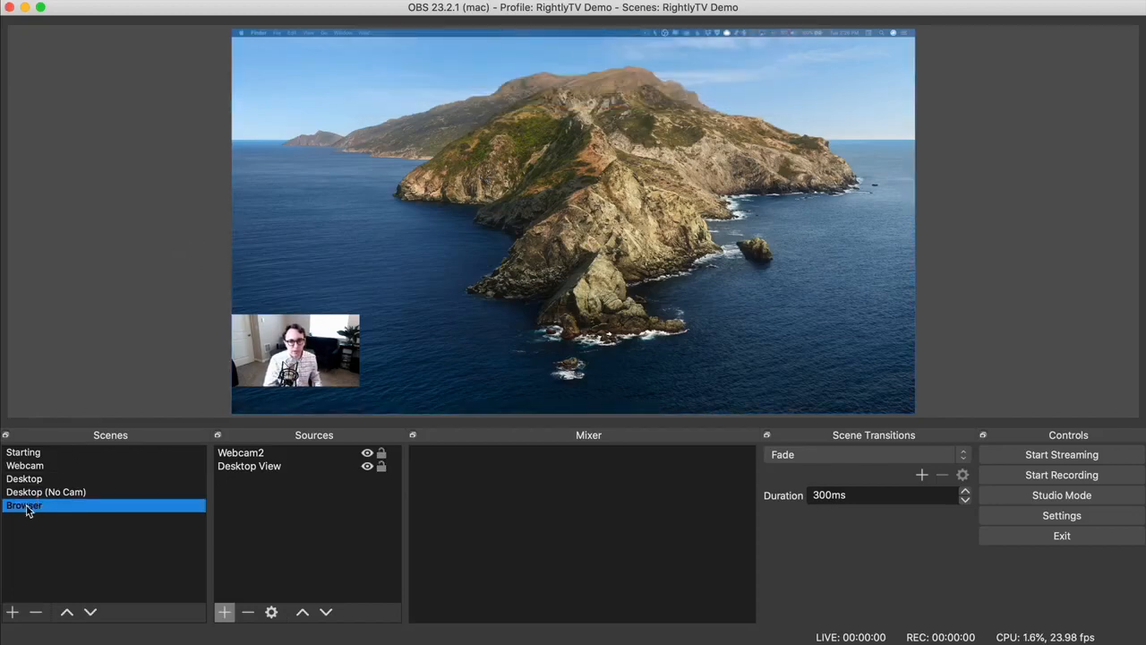
pyautogui.moveTo(27, 507); pyautogui.dragTo(30, 479)
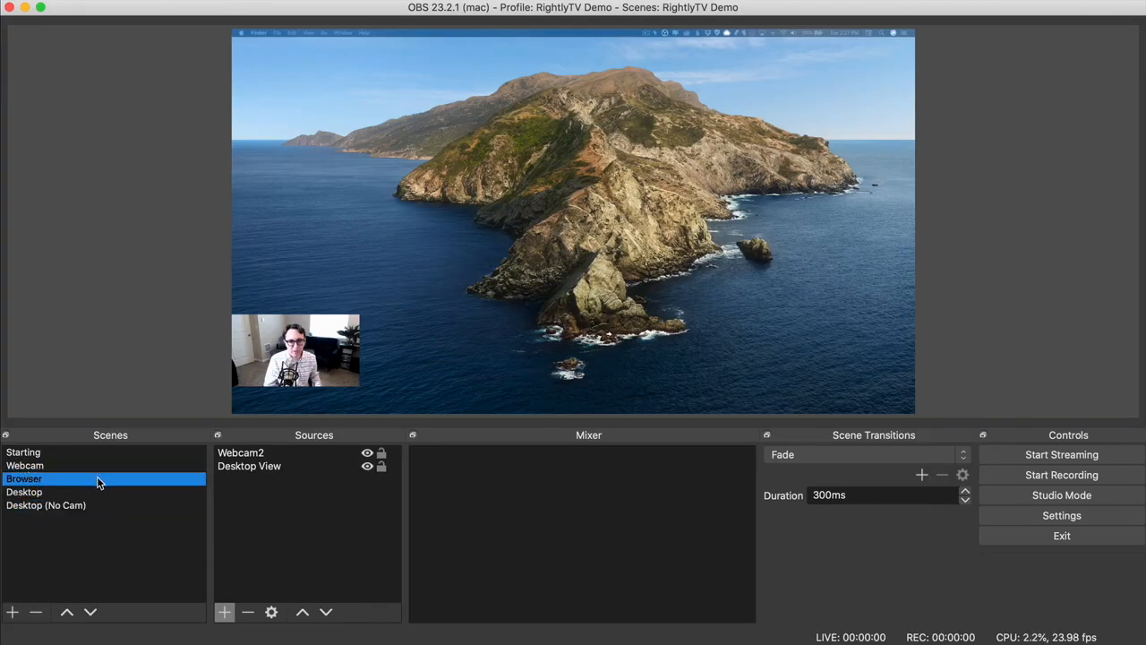
pyautogui.click(299, 465)
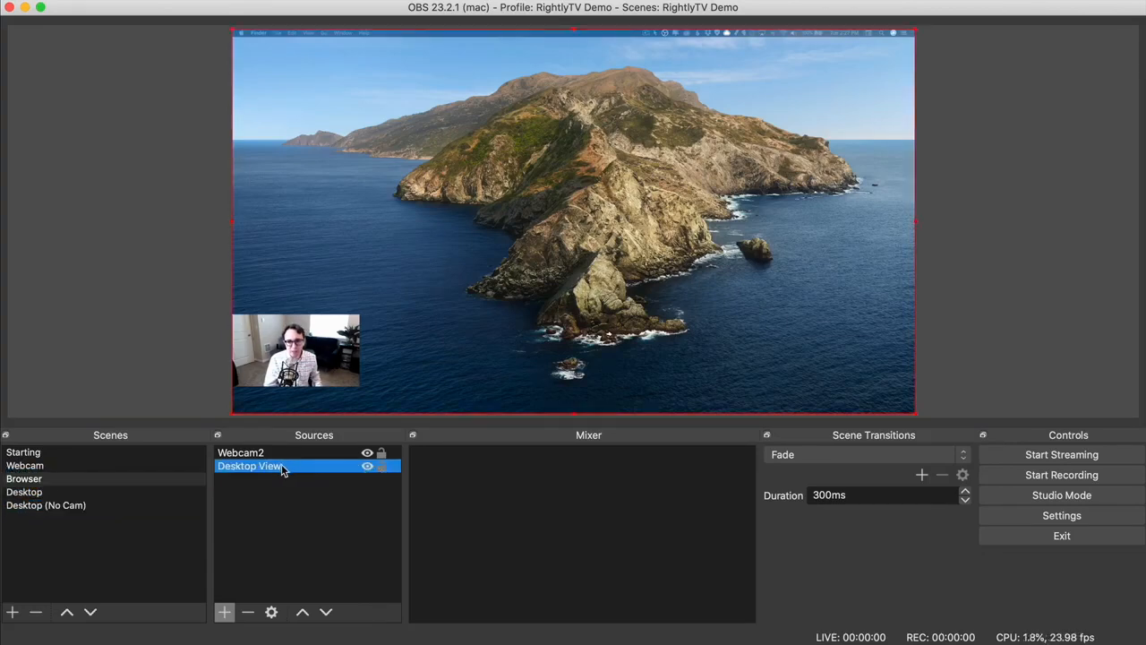
pyautogui.doubleClick(283, 466)
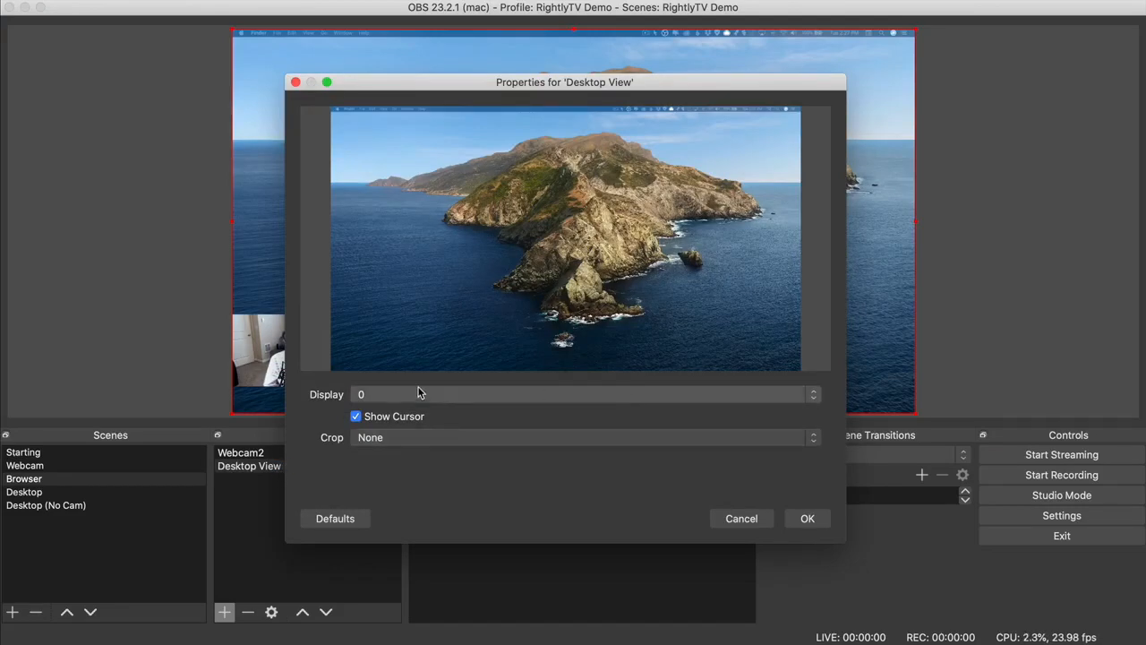
pyautogui.click(438, 445)
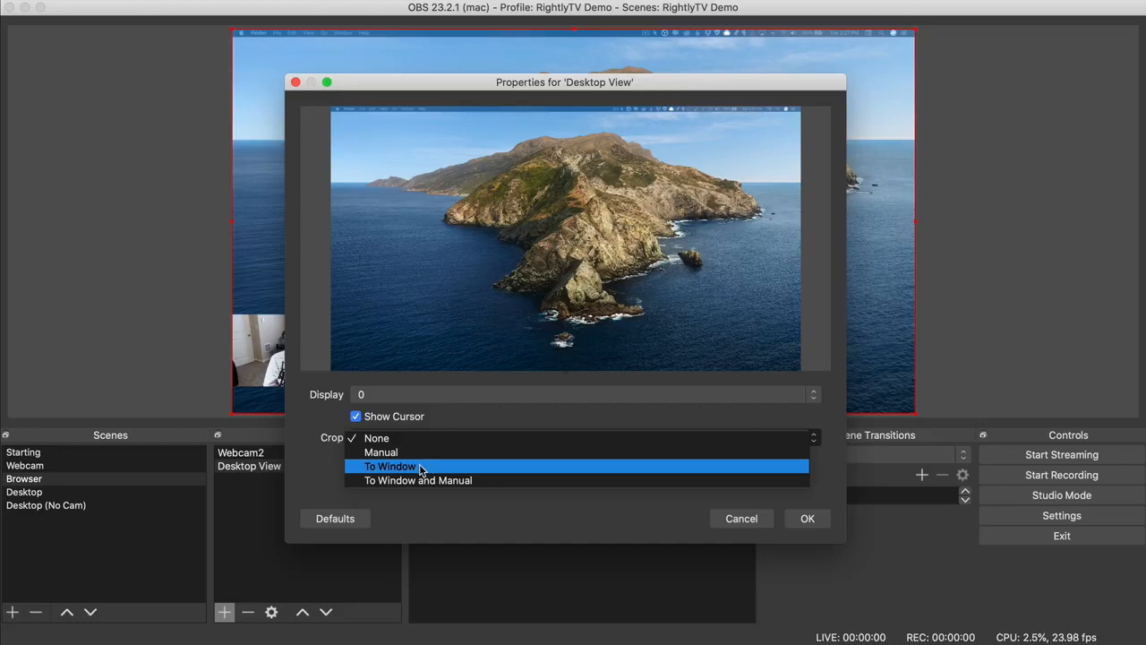
pyautogui.click(421, 467)
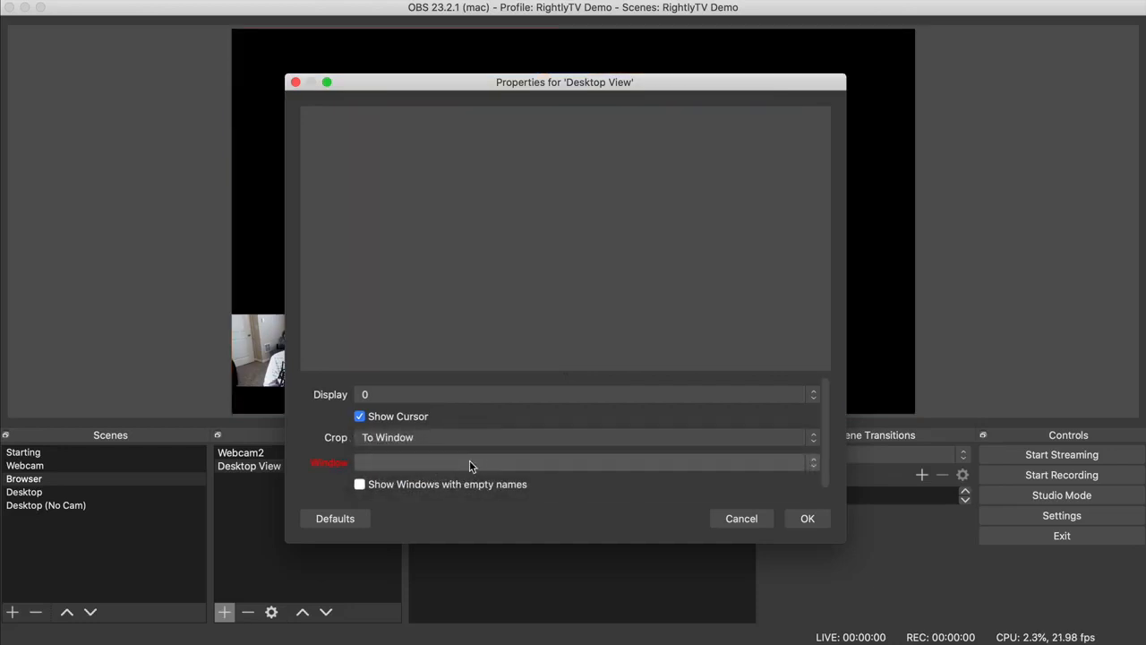
pyautogui.click(470, 461)
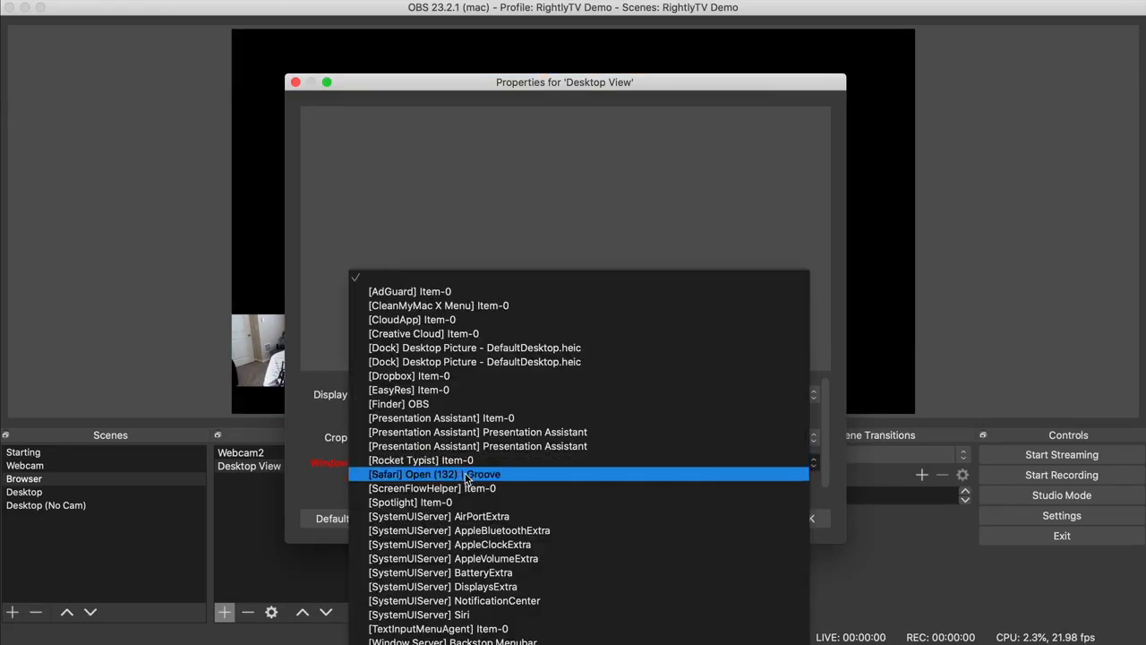
# Step: Switch to Safari, move its Favorites window onto the captured display, and return to the Desktop View properties in OBS
pyautogui.click(771, 643)
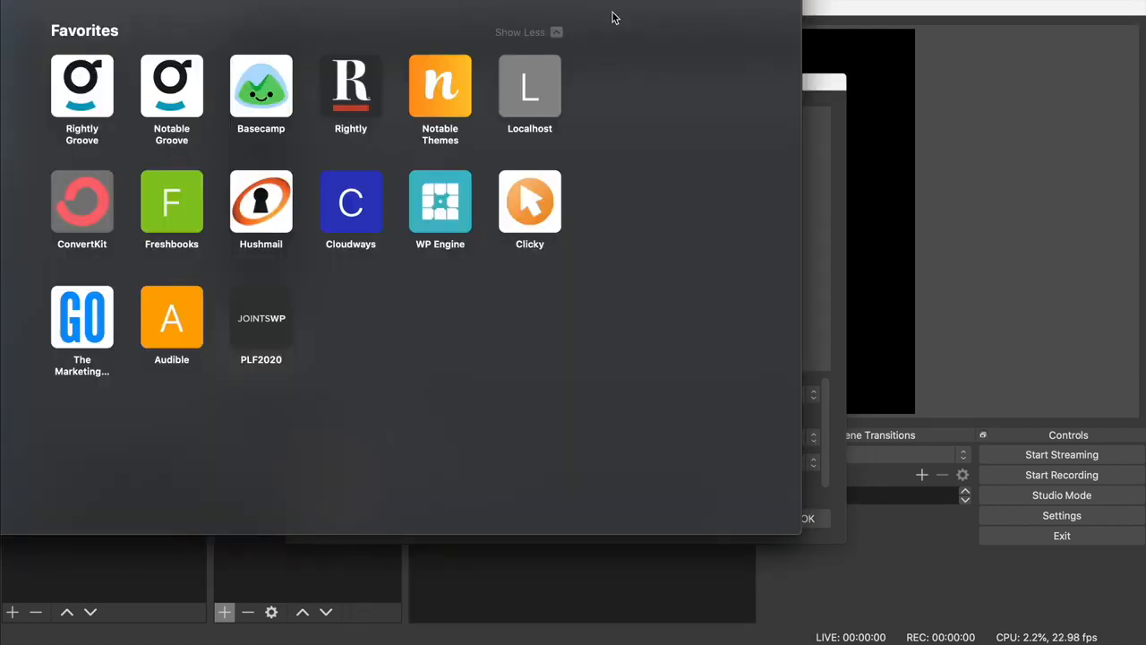
pyautogui.moveTo(634, 0); pyautogui.dragTo(0, 143)
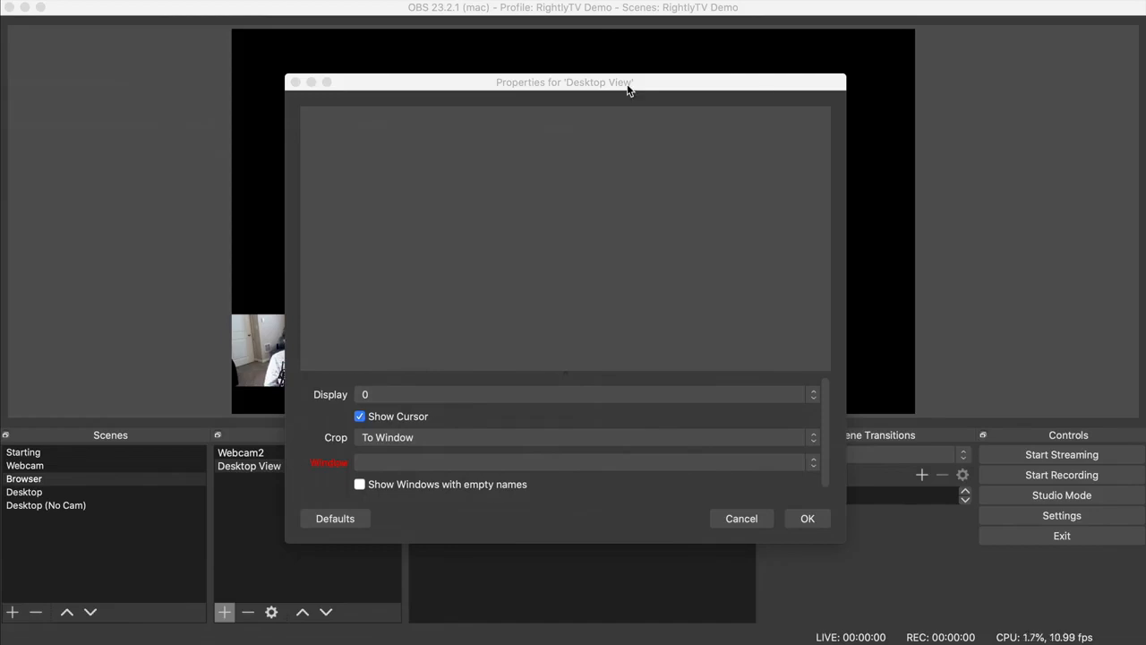
pyautogui.click(702, 87)
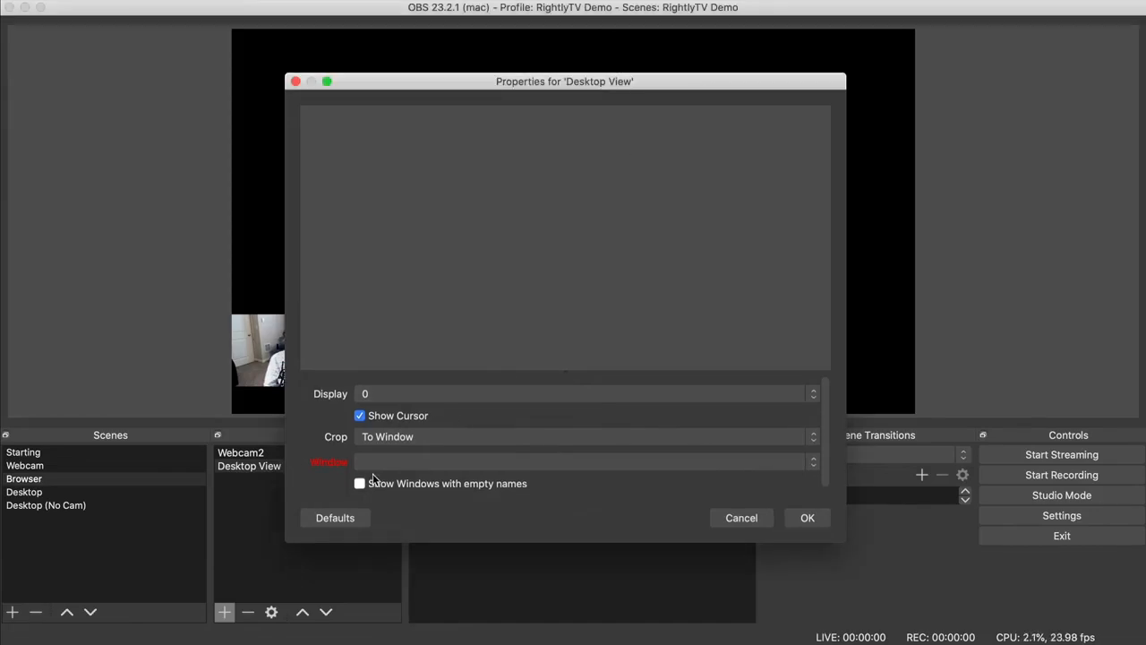
pyautogui.click(379, 462)
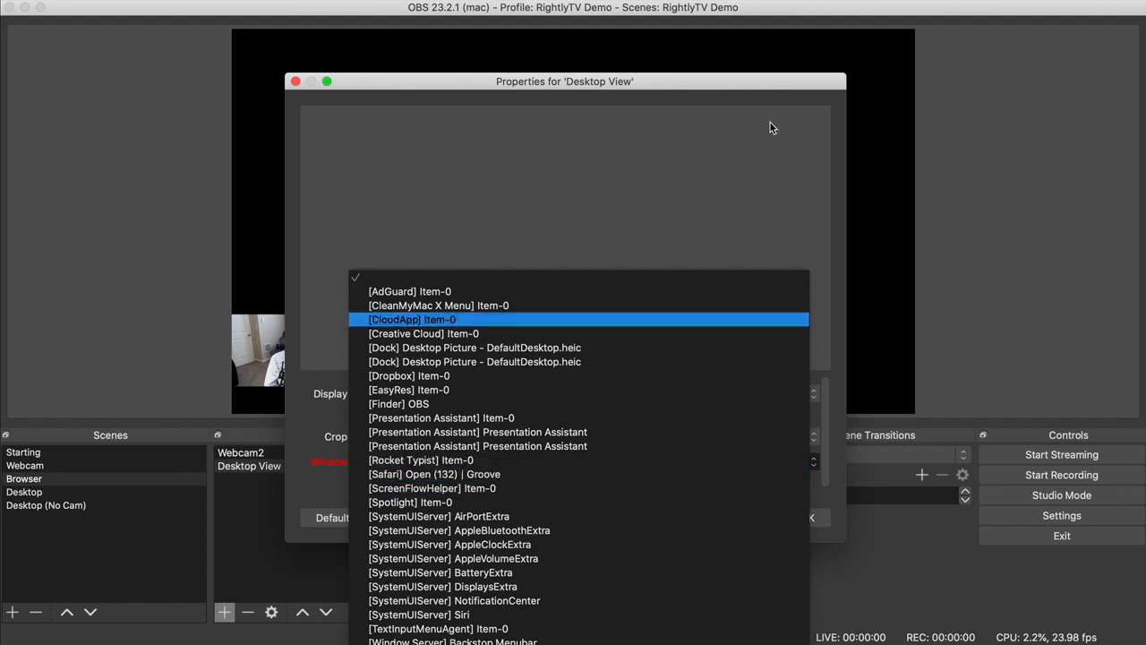
pyautogui.click(658, 86)
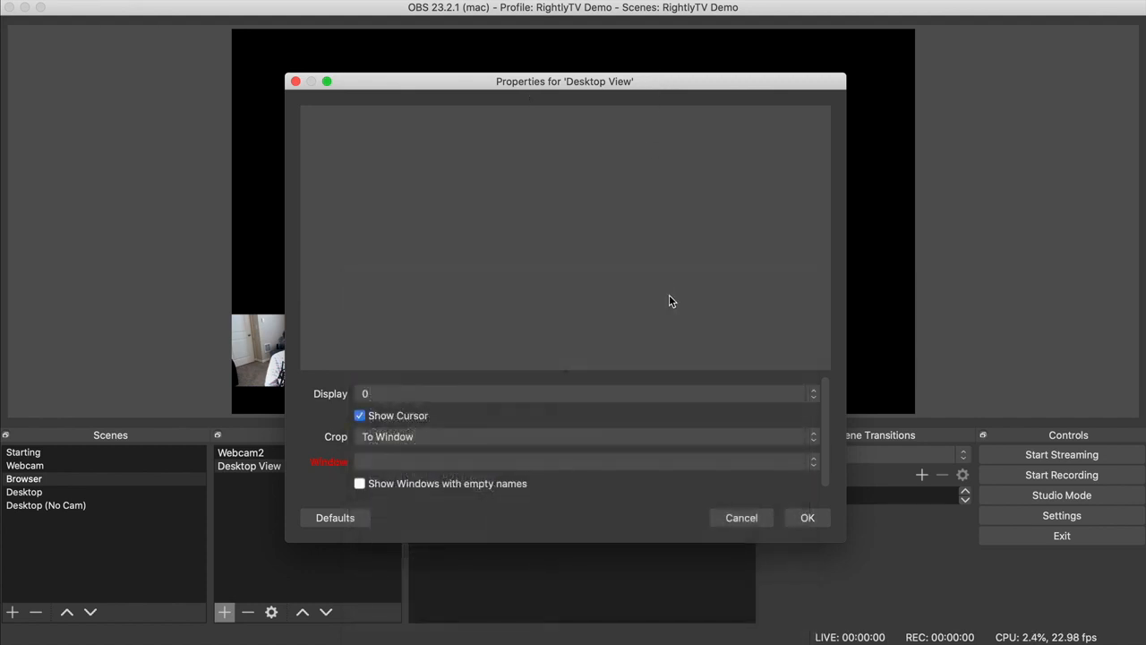
pyautogui.click(762, 526)
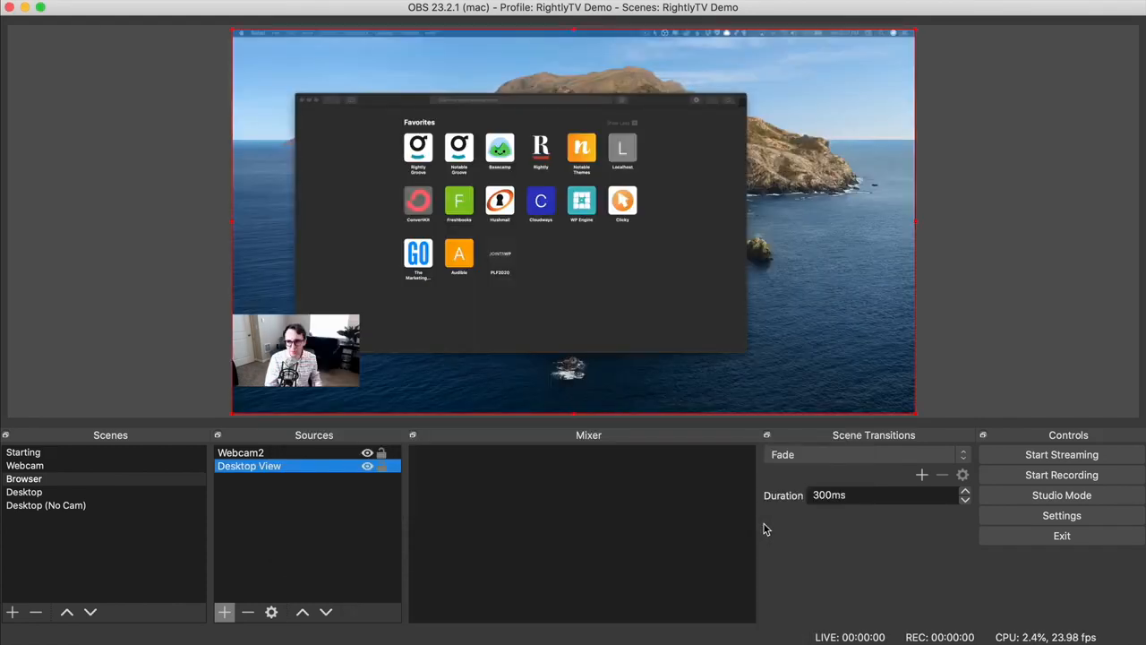
# Step: Set the Browser scene's Desktop View source to crop To Window, using the [Safari] Favorites window
pyautogui.doubleClick(328, 468)
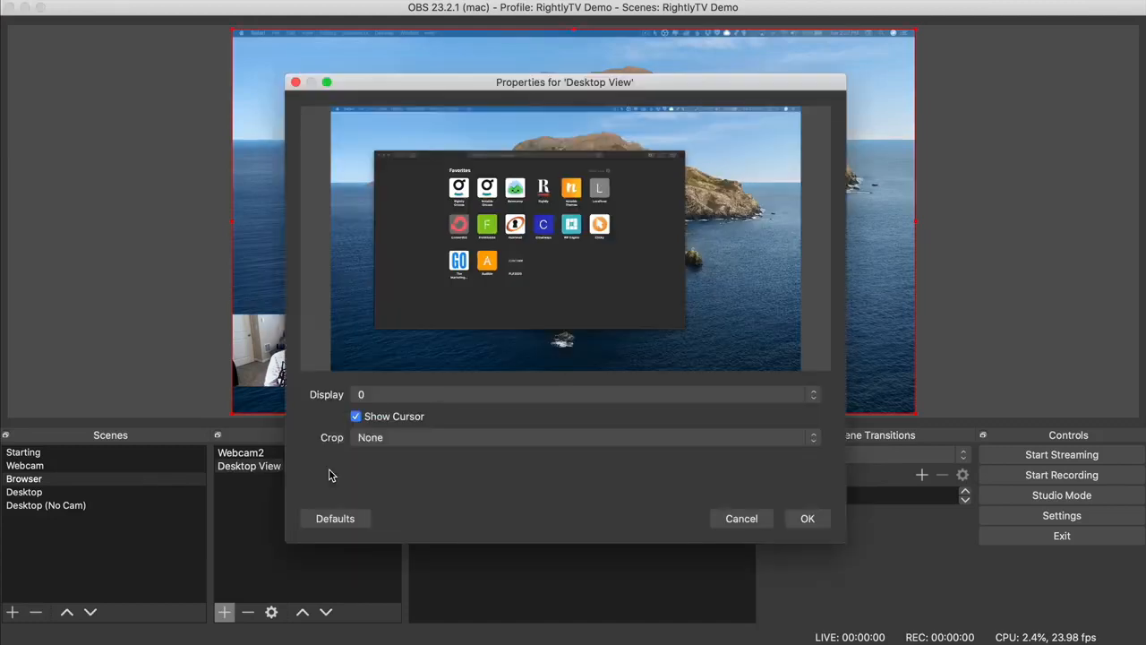
pyautogui.click(571, 441)
pyautogui.click(486, 462)
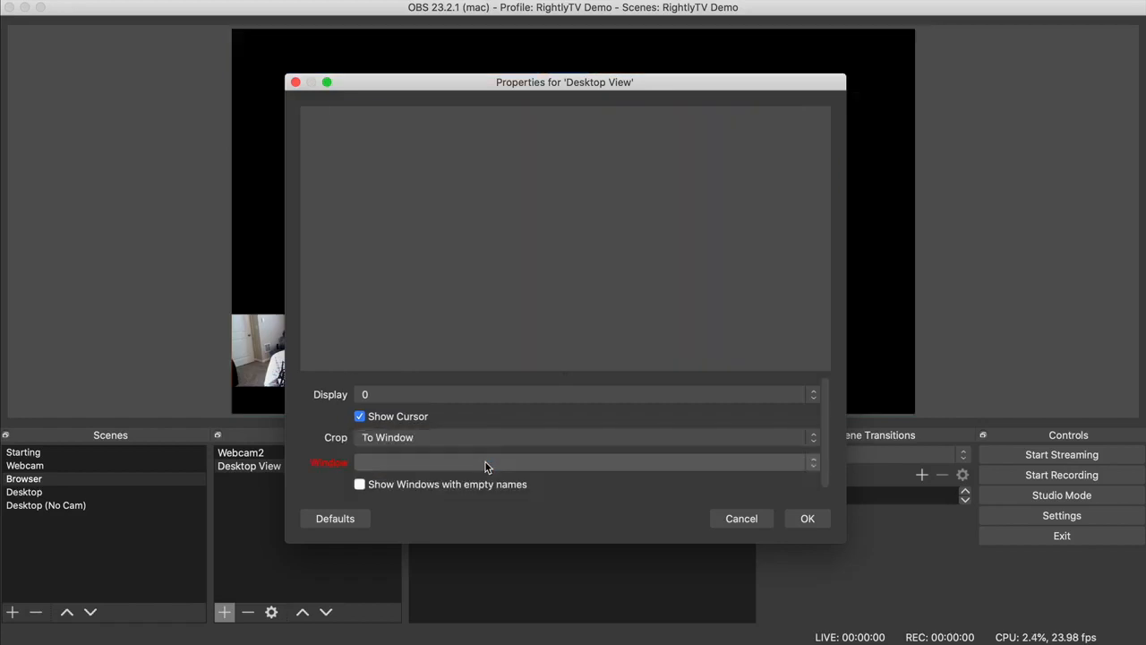
pyautogui.click(479, 461)
pyautogui.click(472, 461)
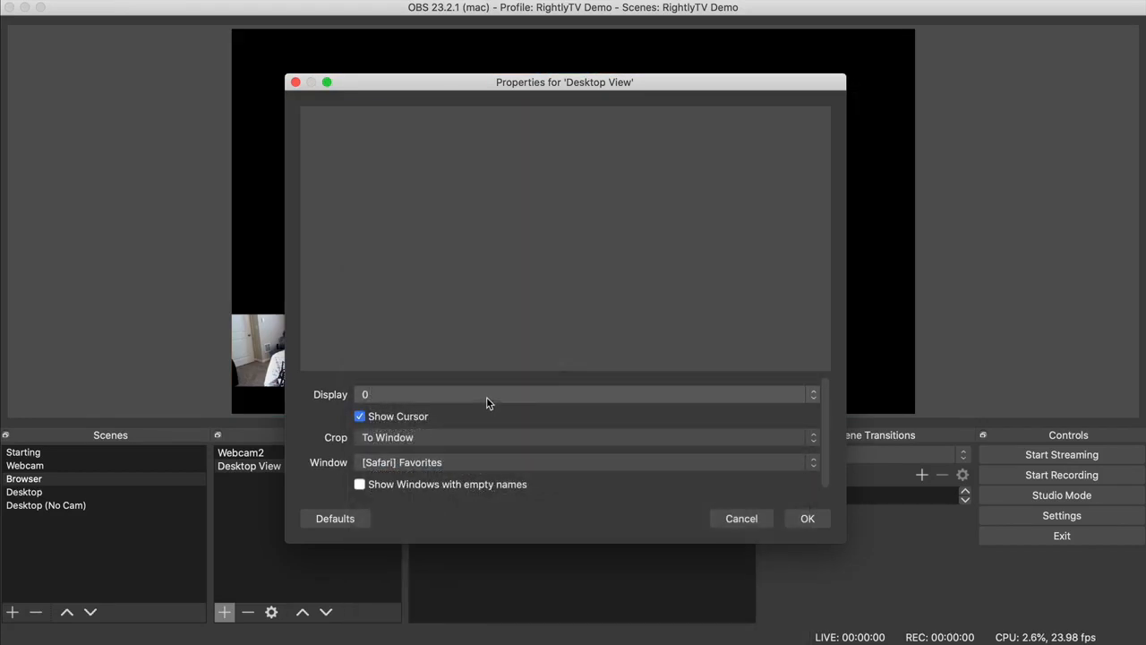
# Step: Switch the Desktop View source's display to 1 and back to 0, and accept the properties
pyautogui.click(487, 397)
pyautogui.click(492, 406)
pyautogui.click(491, 396)
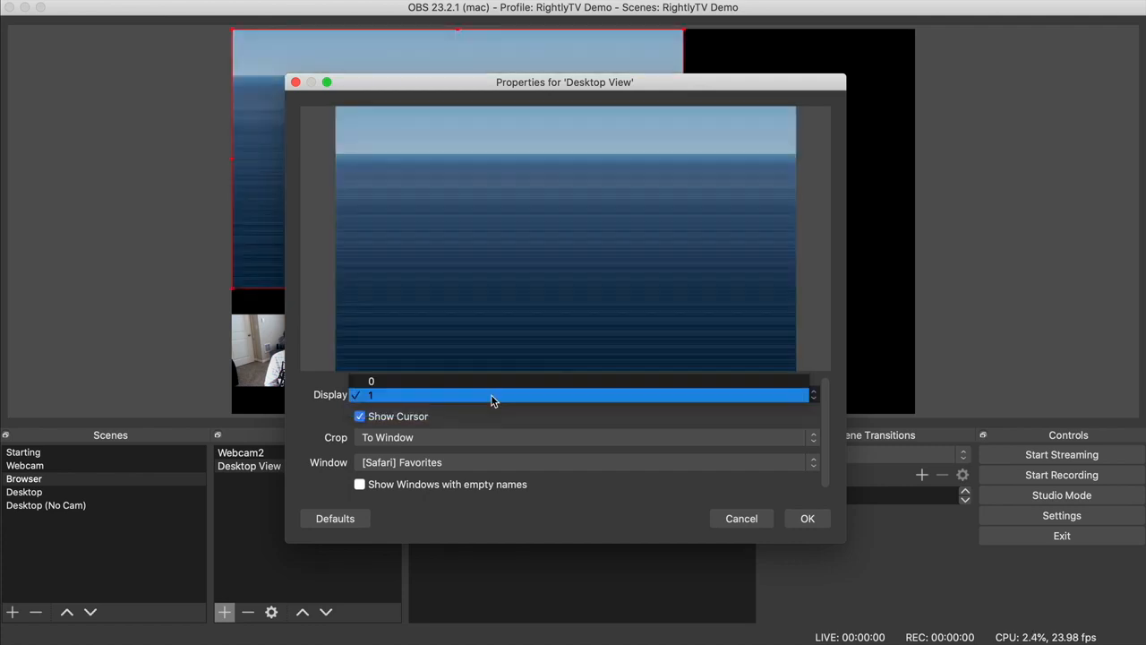
pyautogui.click(491, 383)
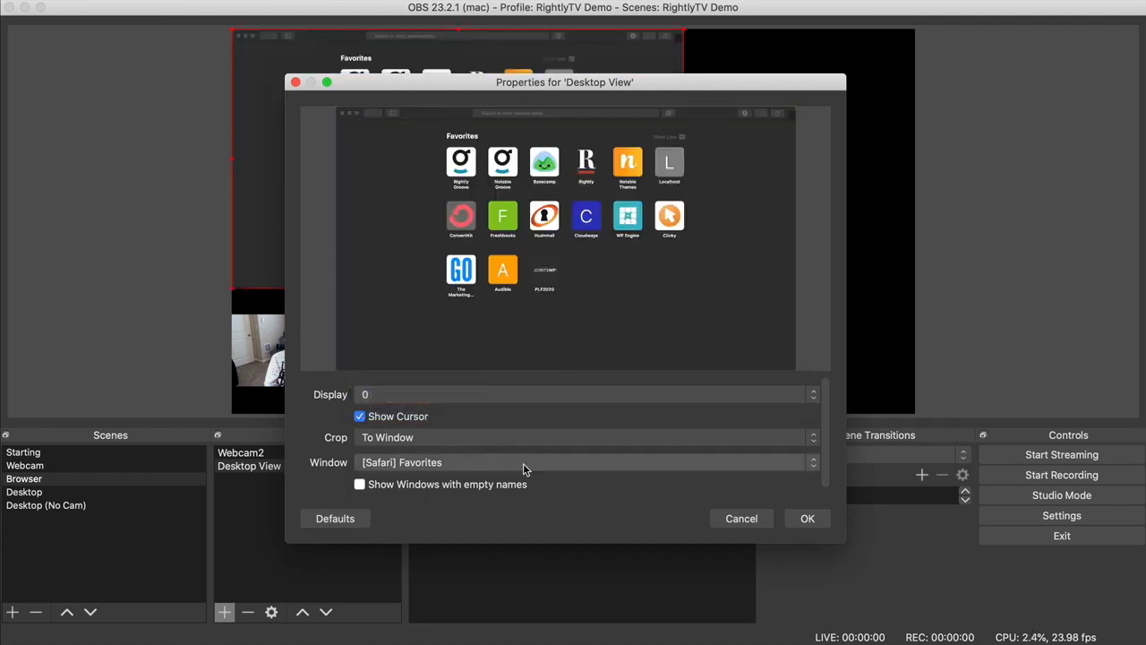
pyautogui.click(808, 516)
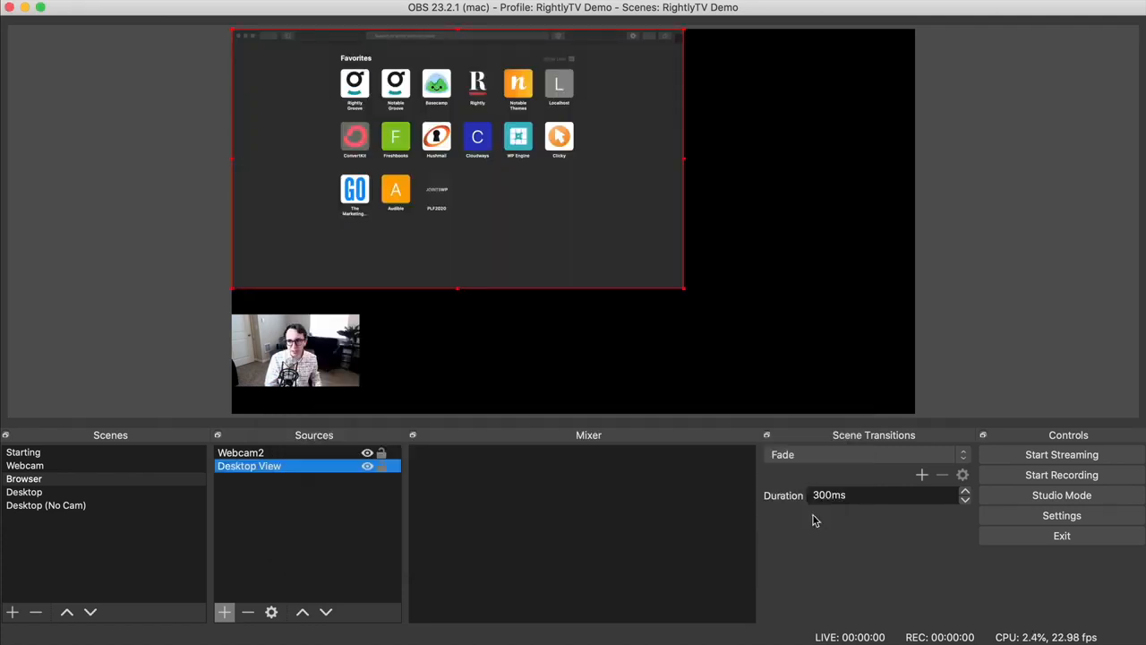
# Step: Enlarge the cropped Desktop View source to fill the Browser scene's canvas and lock it
pyautogui.moveTo(545, 205)
pyautogui.mouseDown()
pyautogui.moveTo(674, 282)
pyautogui.moveTo(598, 277)
pyautogui.moveTo(542, 212)
pyautogui.mouseUp()
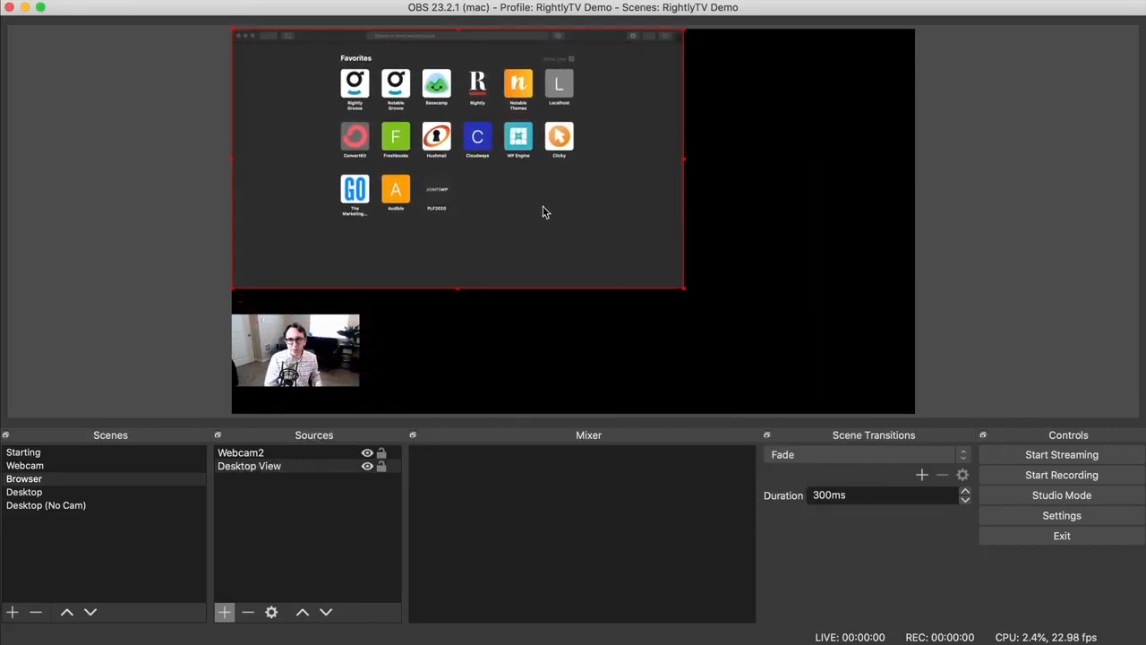
pyautogui.moveTo(687, 295); pyautogui.dragTo(912, 383)
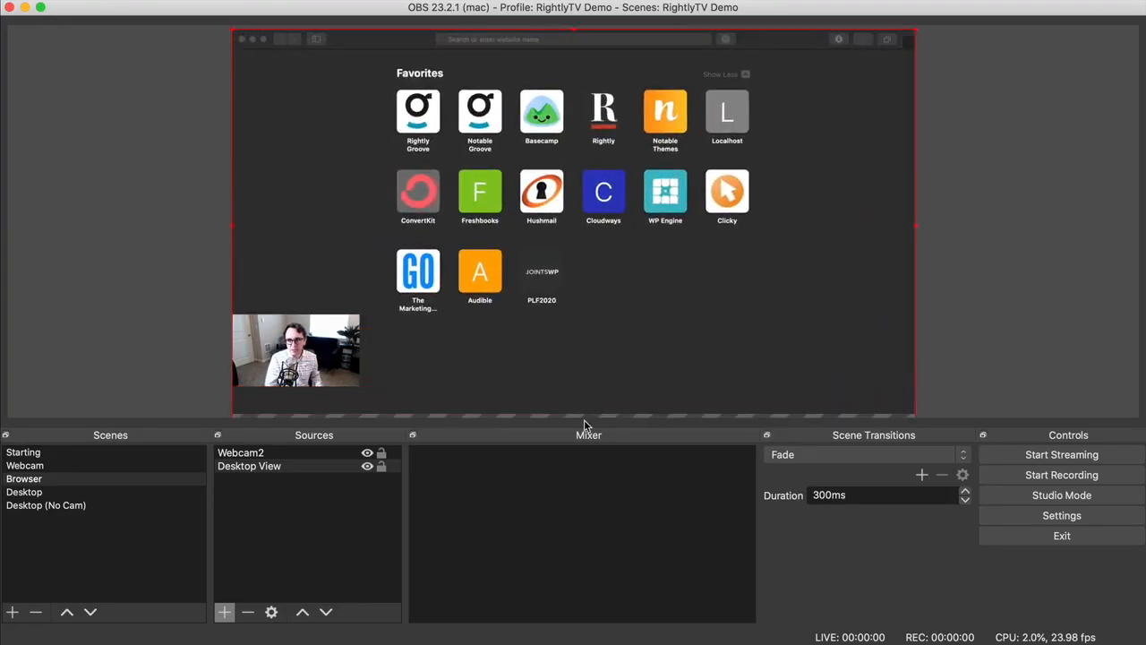
pyautogui.click(381, 467)
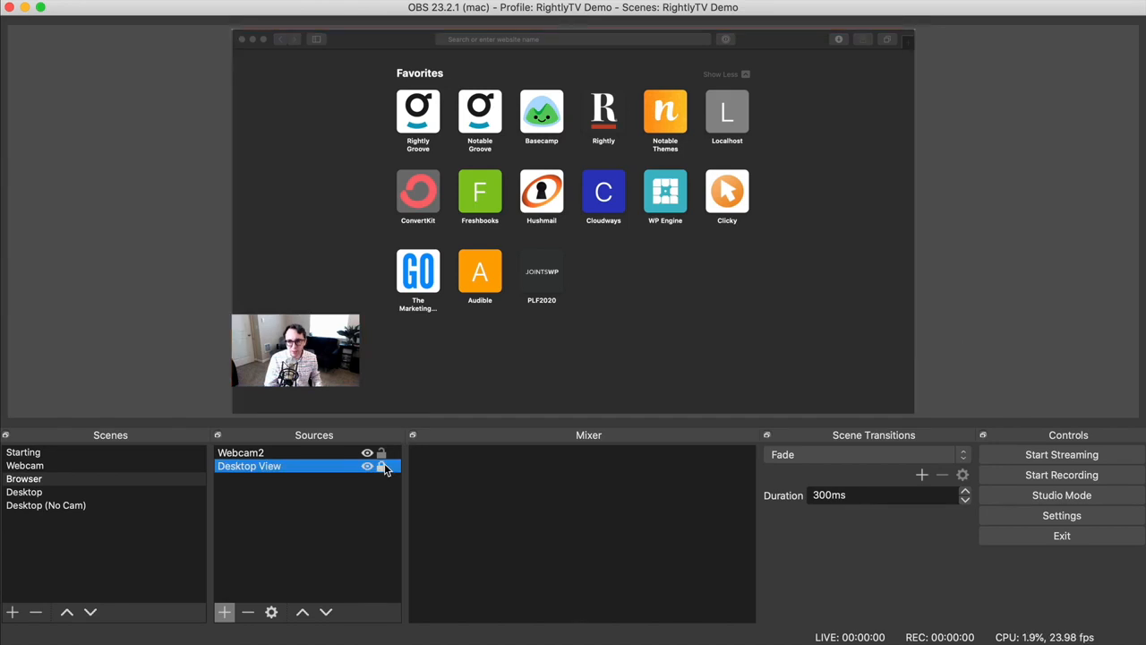
pyautogui.click(363, 531)
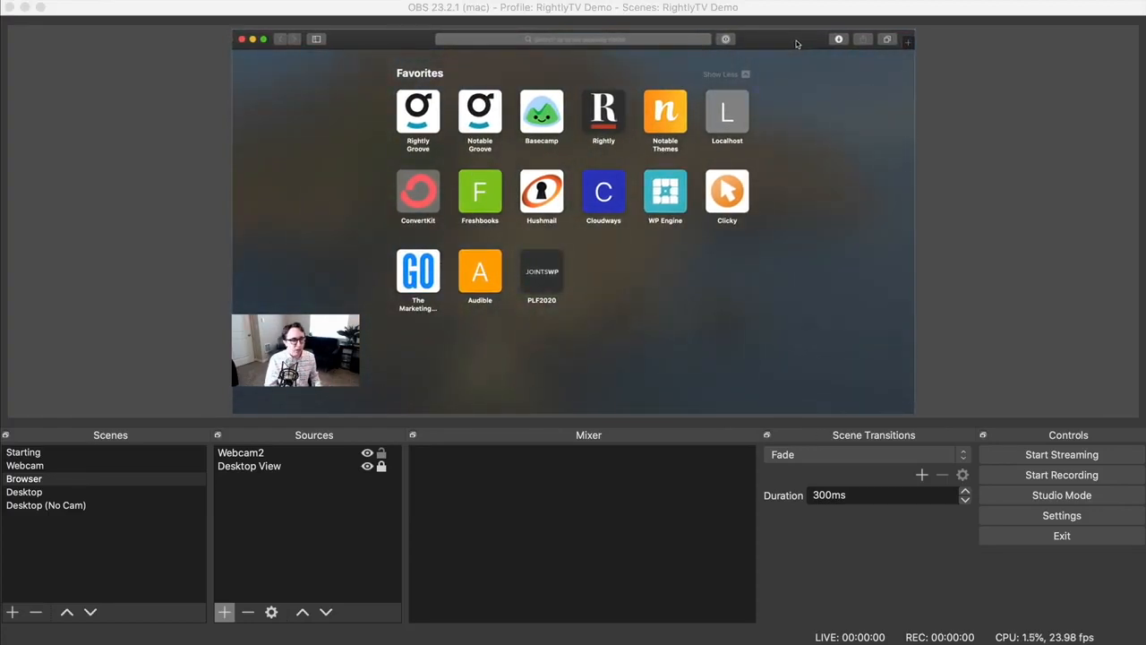
# Step: Open the Rightly site from the Favorites in the captured Safari window and return to OBS
pyautogui.click(604, 107)
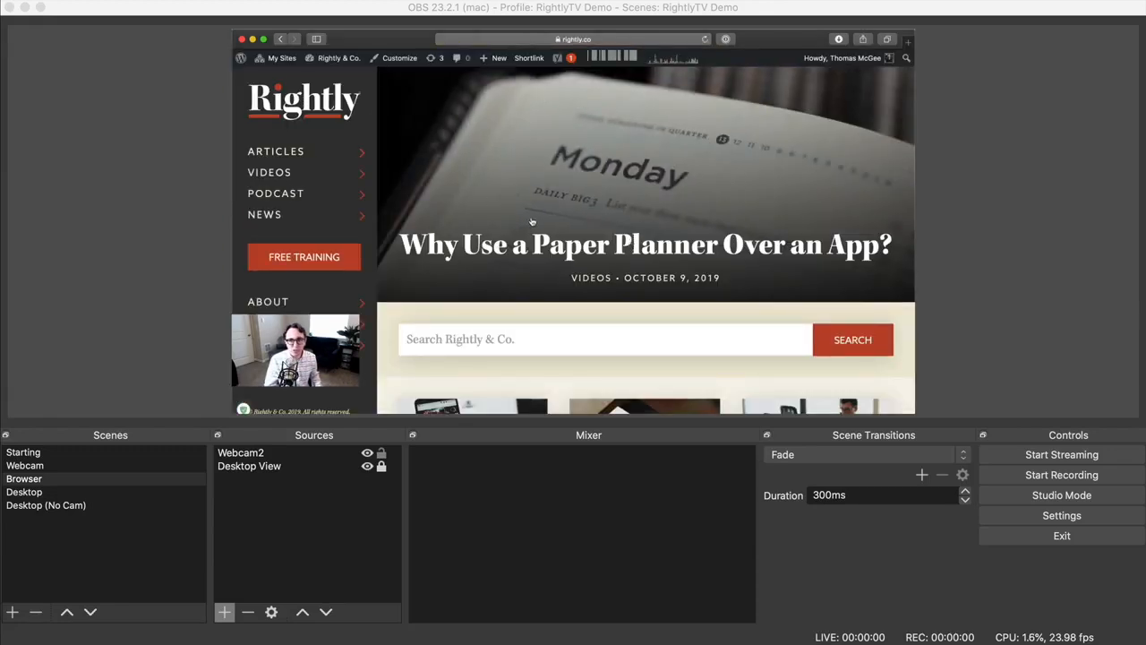
pyautogui.click(70, 561)
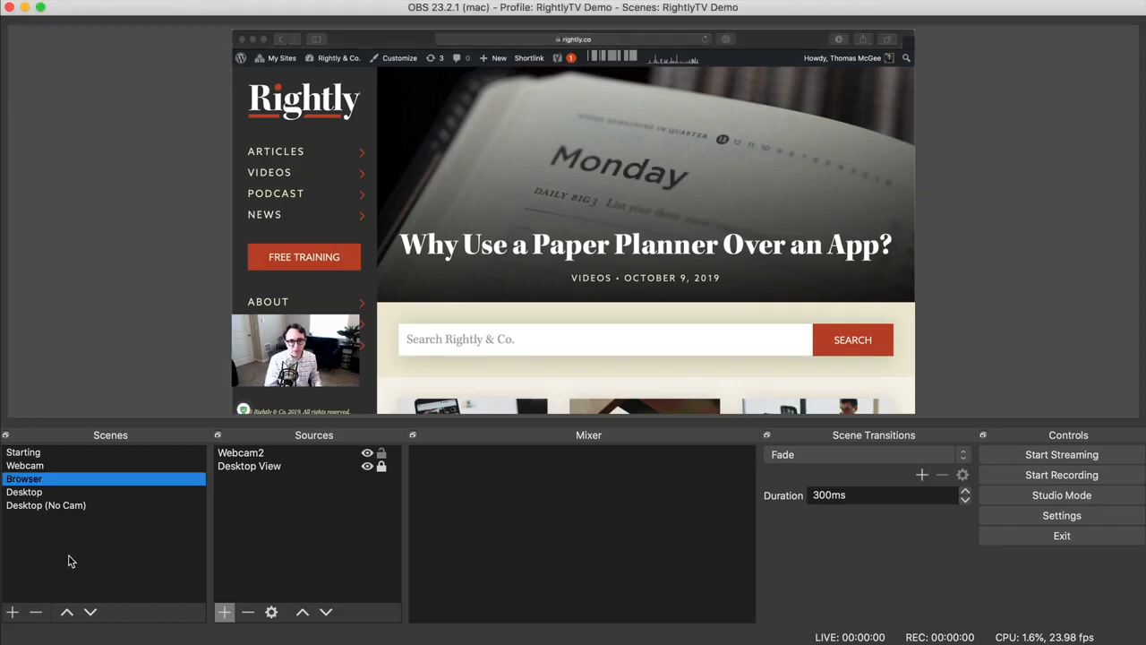
# Step: Preview the Starting, Webcam, Browser and Desktop scenes in turn
pyautogui.click(105, 455)
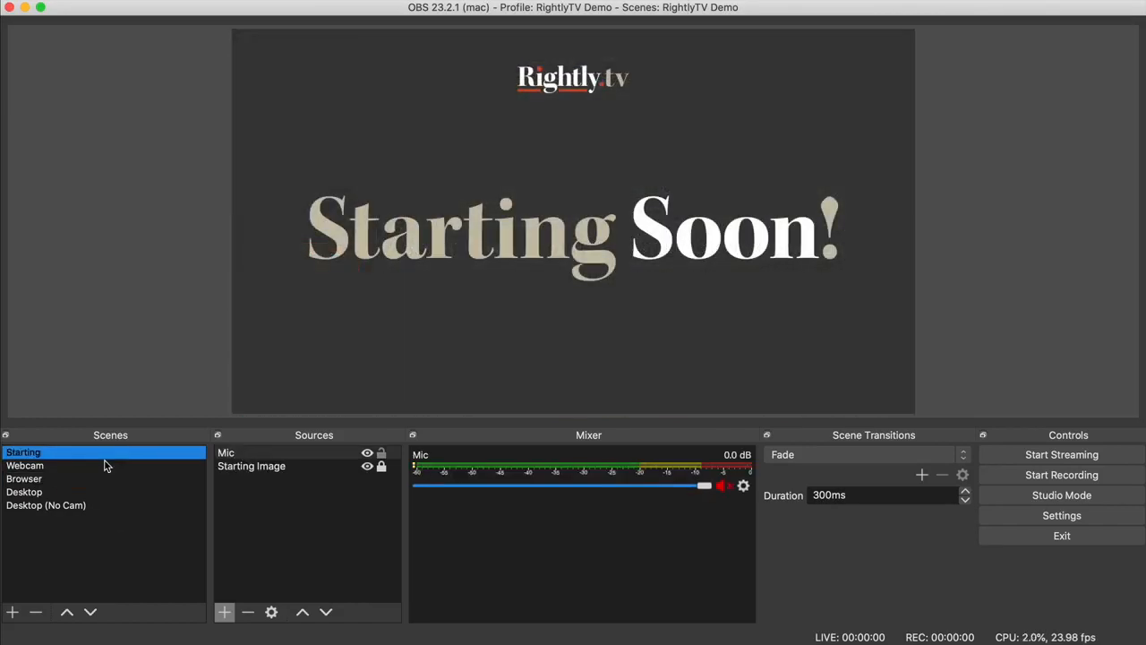
pyautogui.click(104, 466)
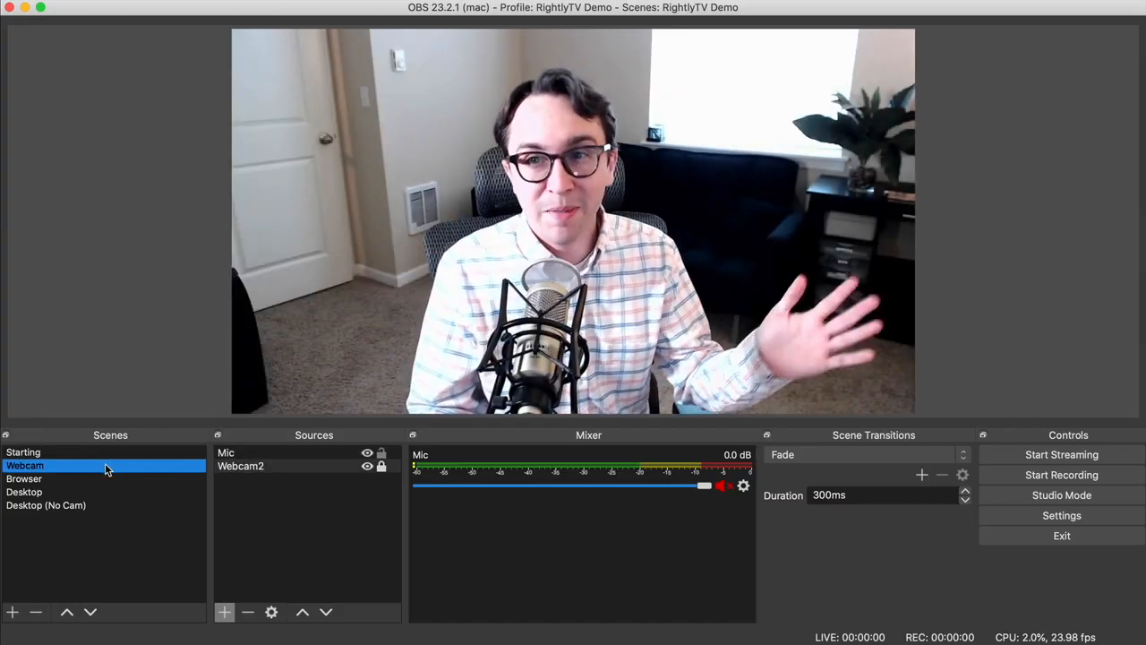
pyautogui.click(106, 480)
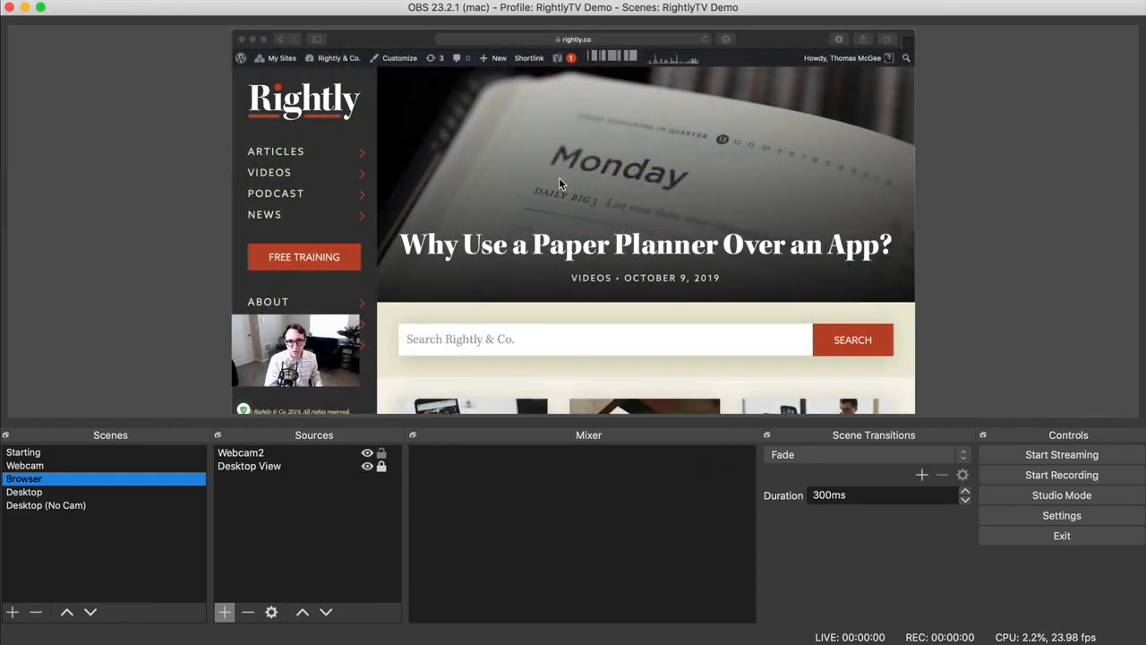
pyautogui.click(95, 498)
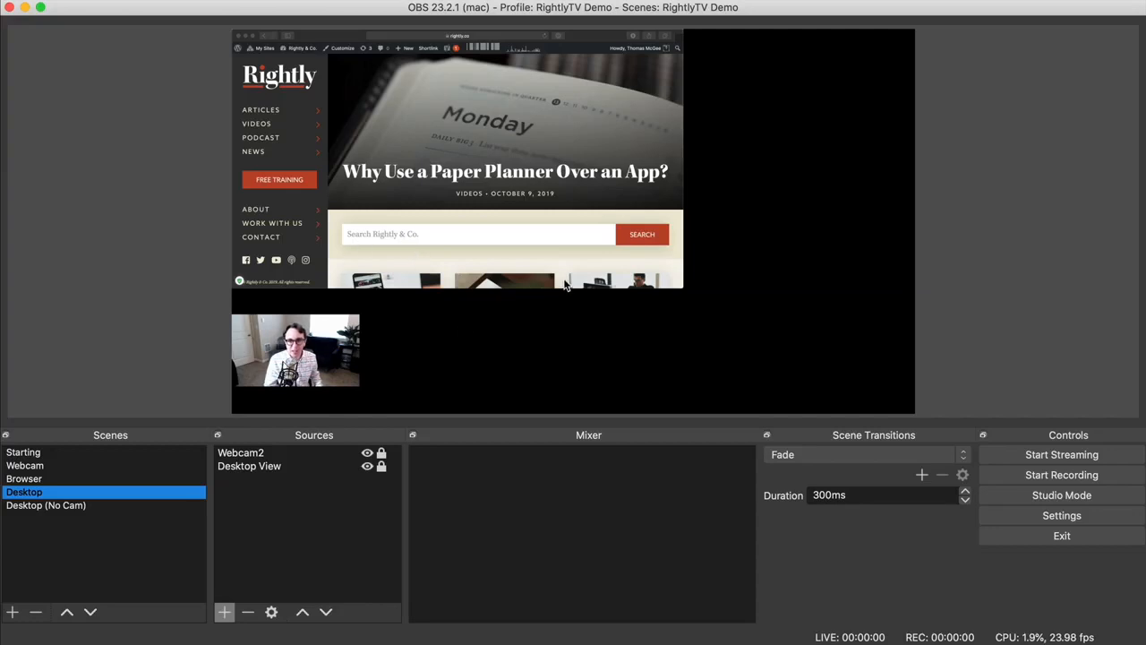
# Step: Rename the Desktop View source in the Browser scene as Browser View
pyautogui.click(310, 468)
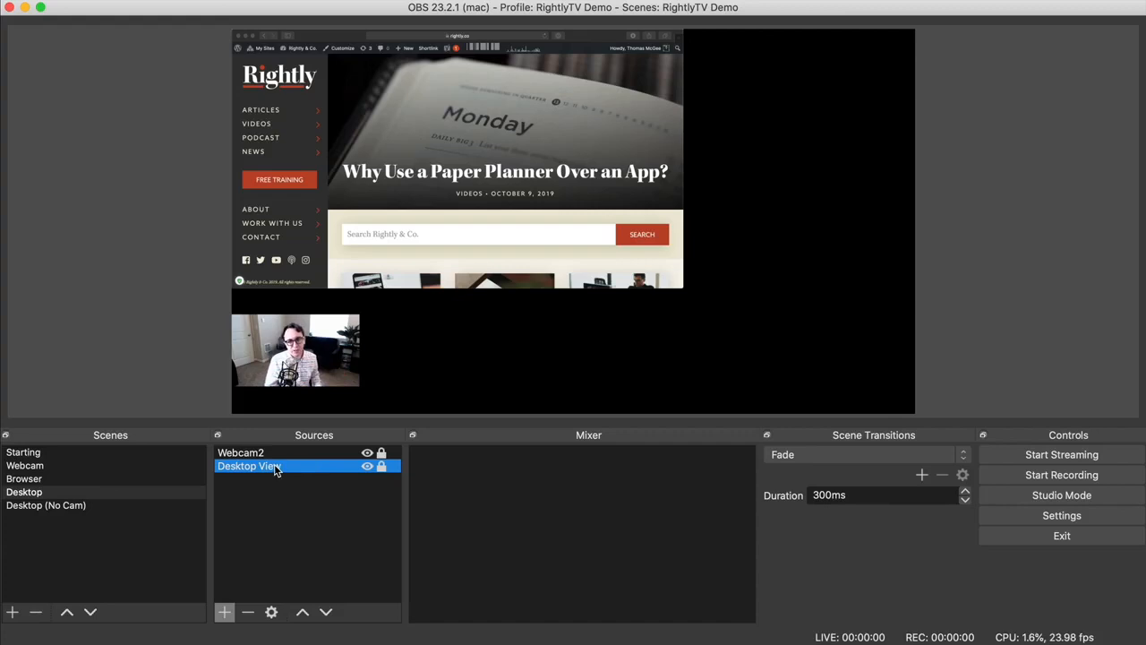
pyautogui.click(103, 477)
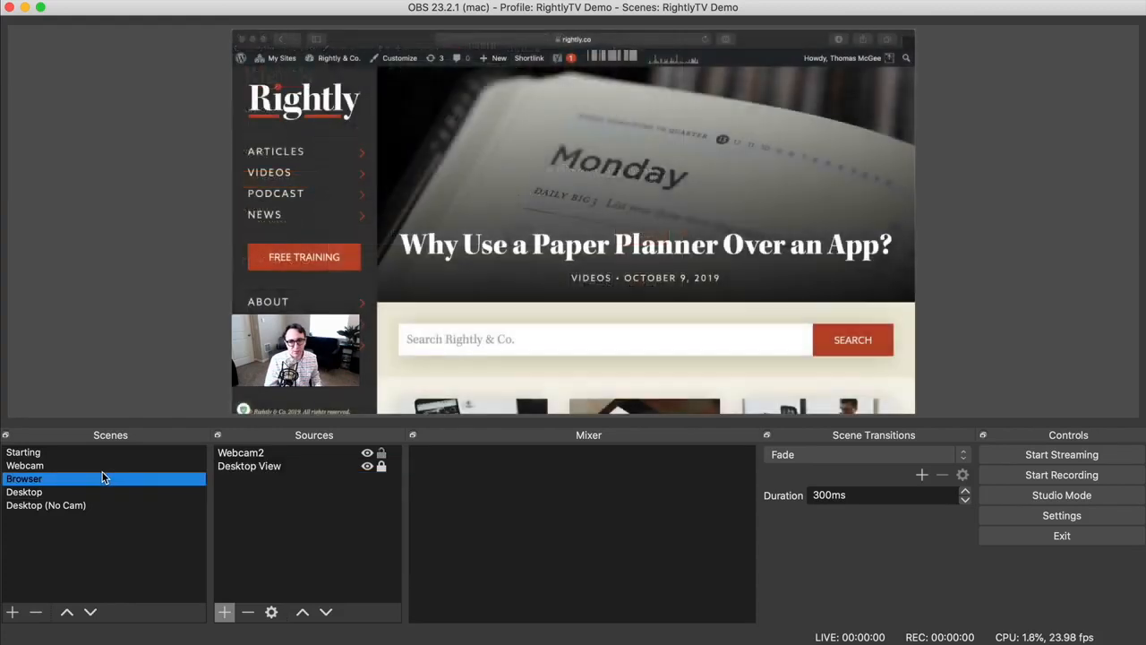
pyautogui.doubleClick(273, 469)
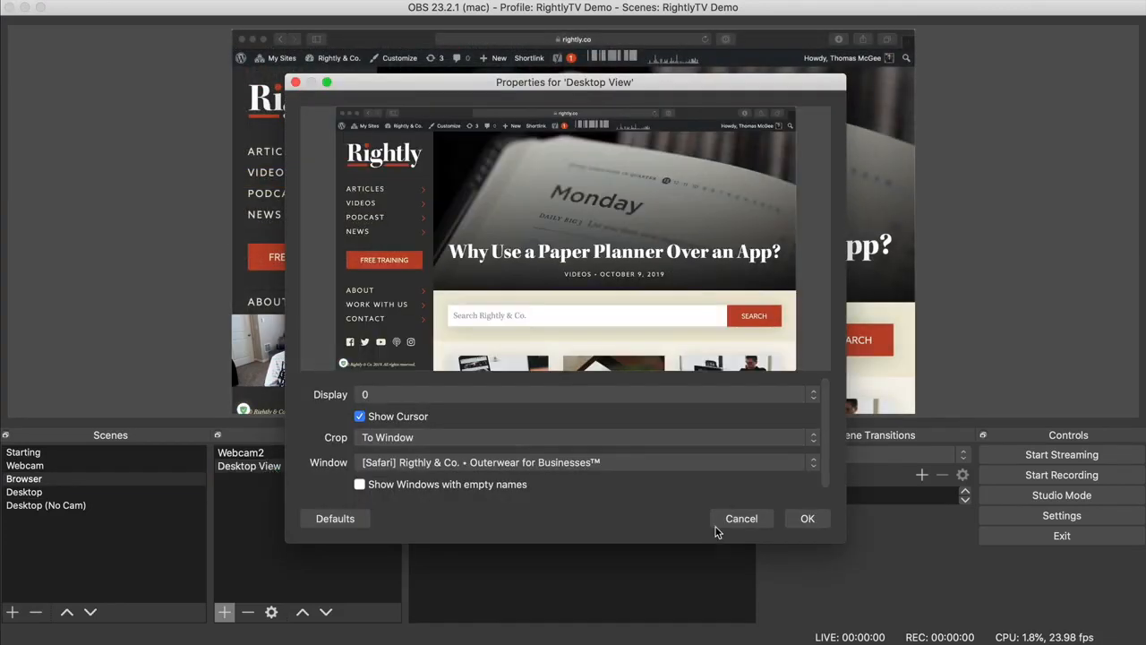
pyautogui.click(740, 517)
pyautogui.rightClick(240, 469)
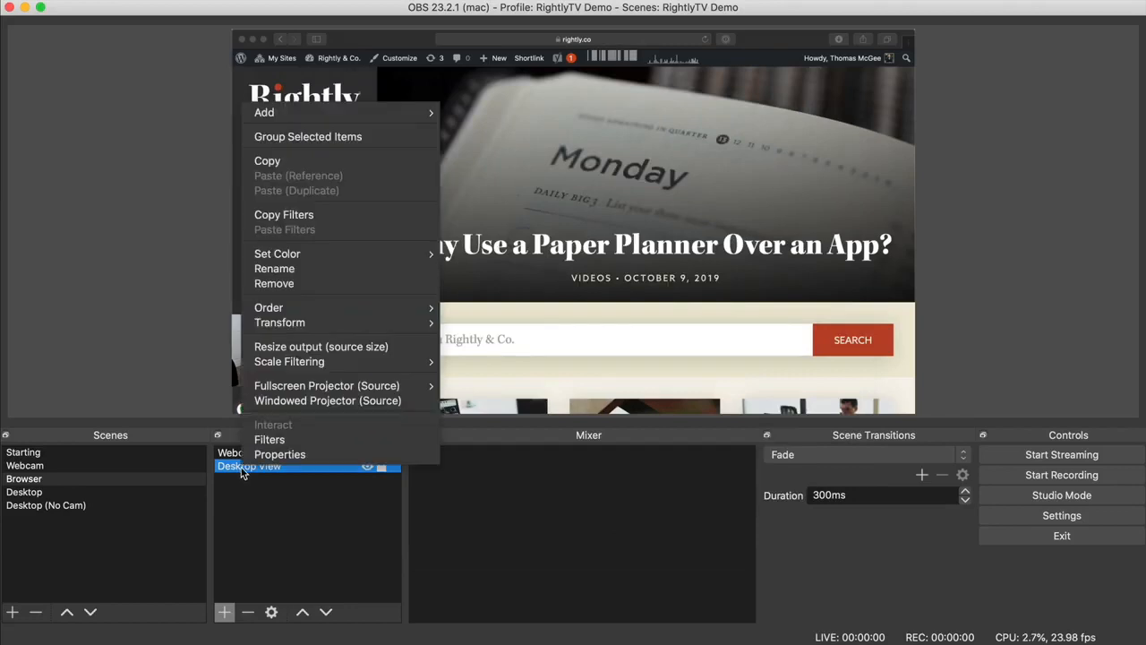
pyautogui.click(317, 269)
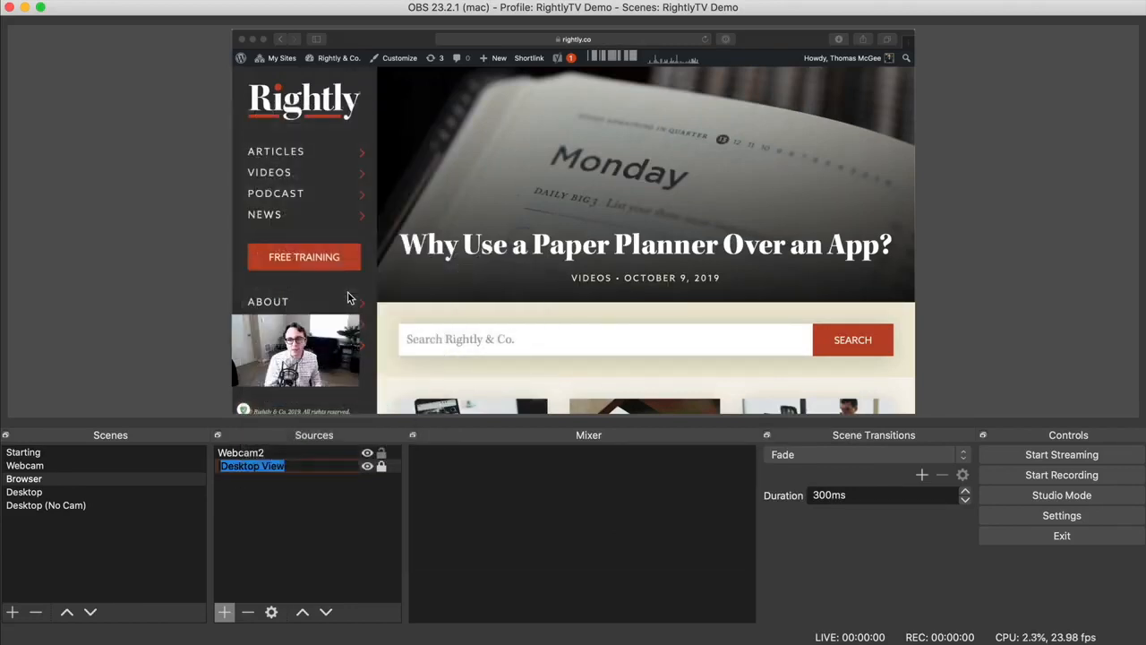
pyautogui.write('Browser View')
pyautogui.press('Return')
# Step: Remove the Browser View source from the Desktop scene and confirm the removal
pyautogui.click(85, 493)
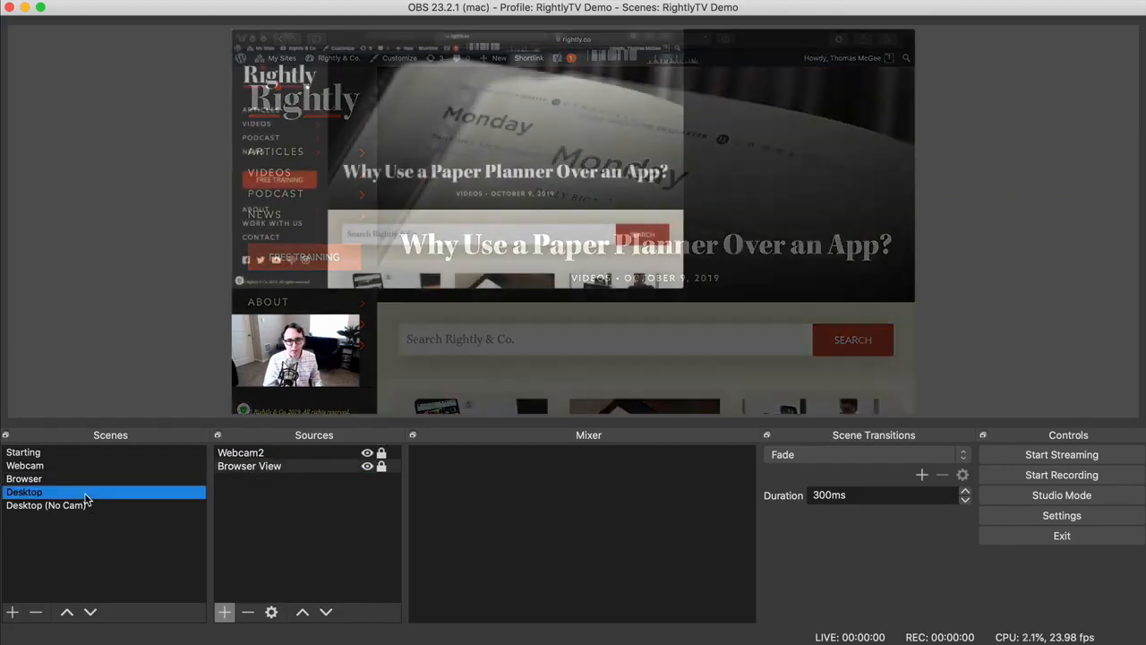
pyautogui.click(265, 468)
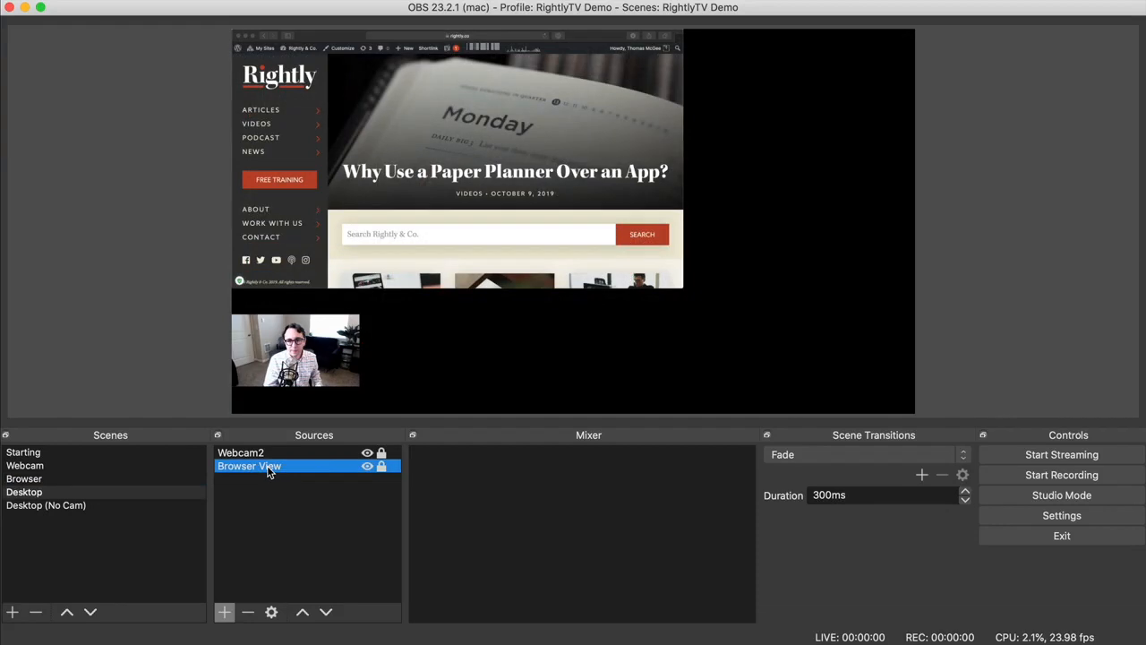
pyautogui.rightClick(271, 473)
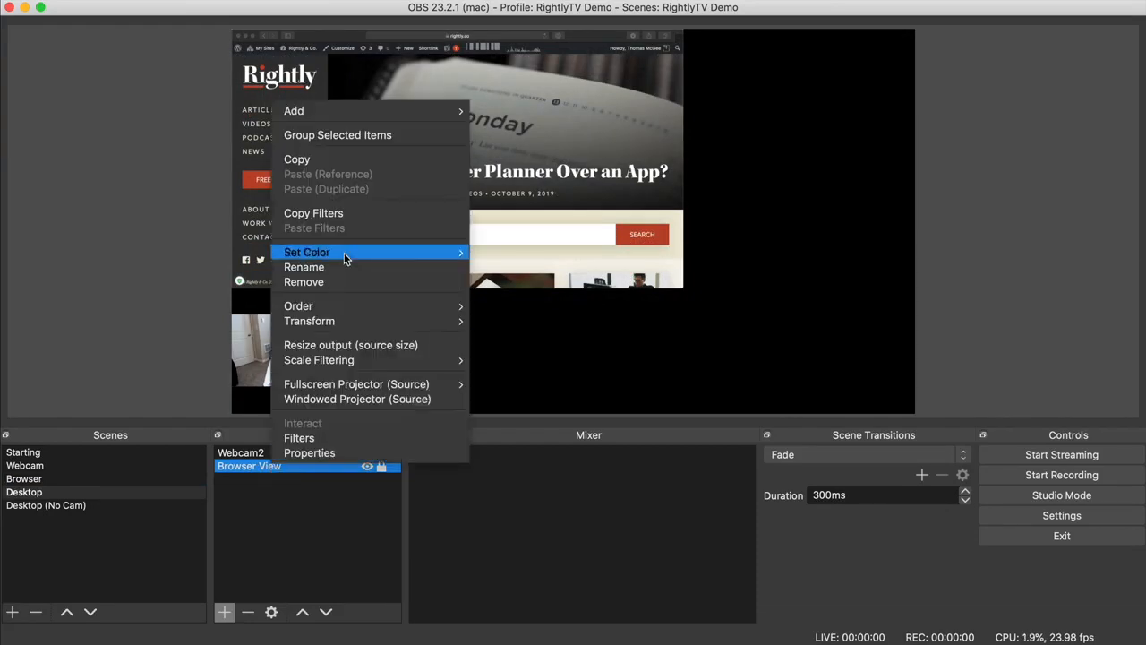
pyautogui.moveTo(323, 309)
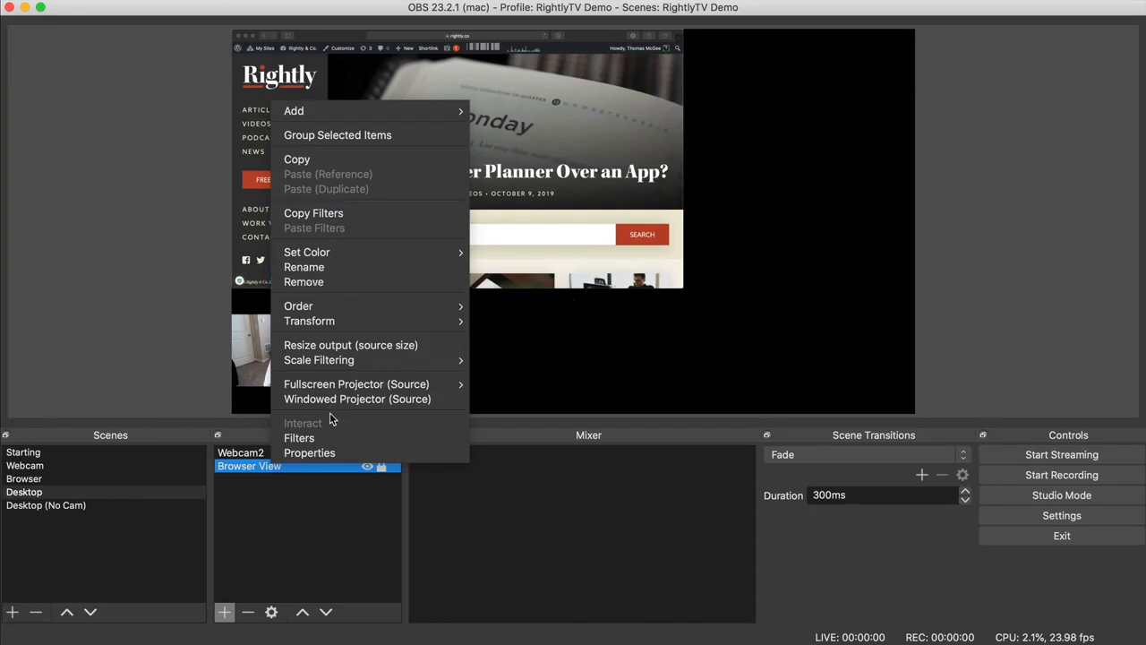
pyautogui.moveTo(347, 262)
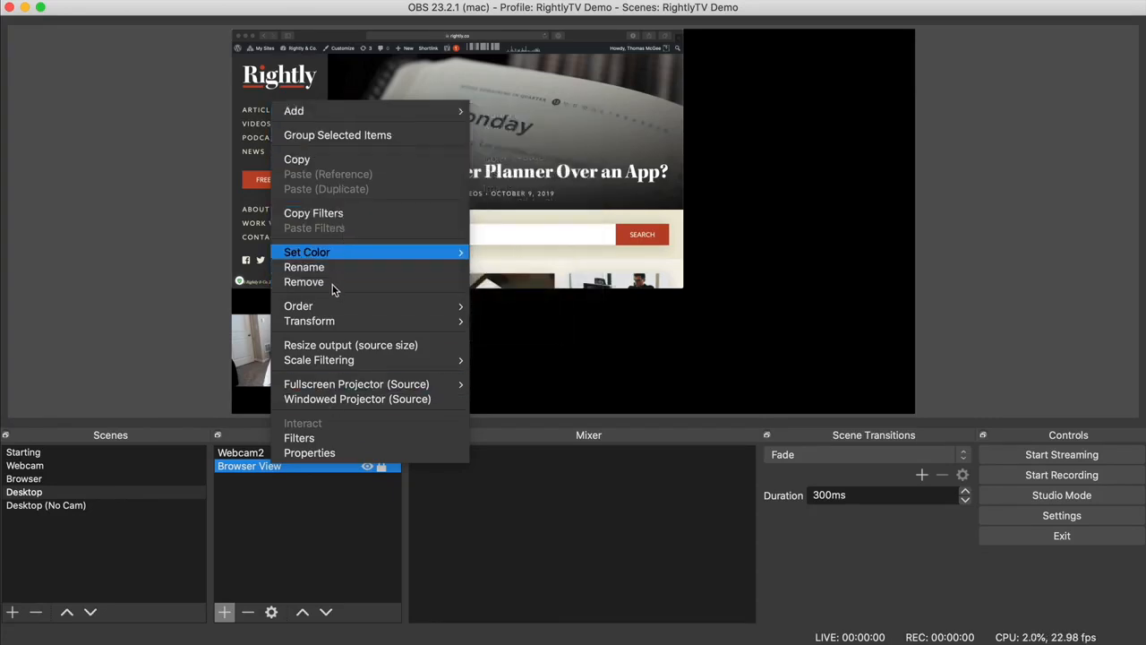
pyautogui.click(311, 556)
pyautogui.click(249, 612)
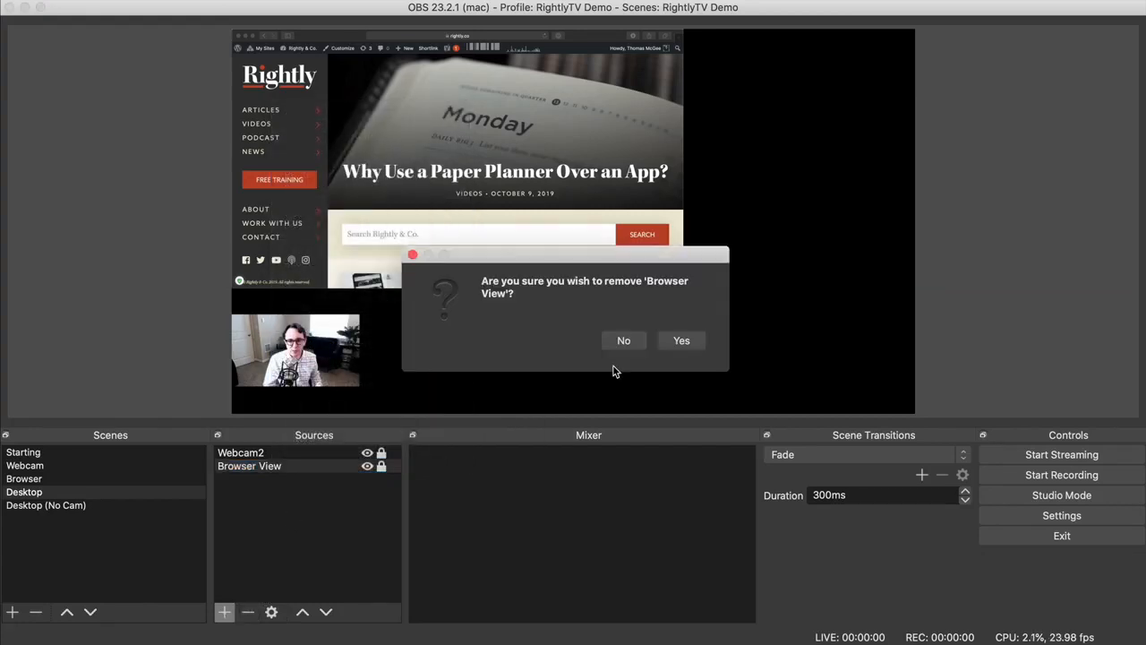
pyautogui.click(679, 341)
# Step: Add a new Display Capture source named Desktop View to the Desktop scene, accepting display 0 with no crop
pyautogui.click(224, 613)
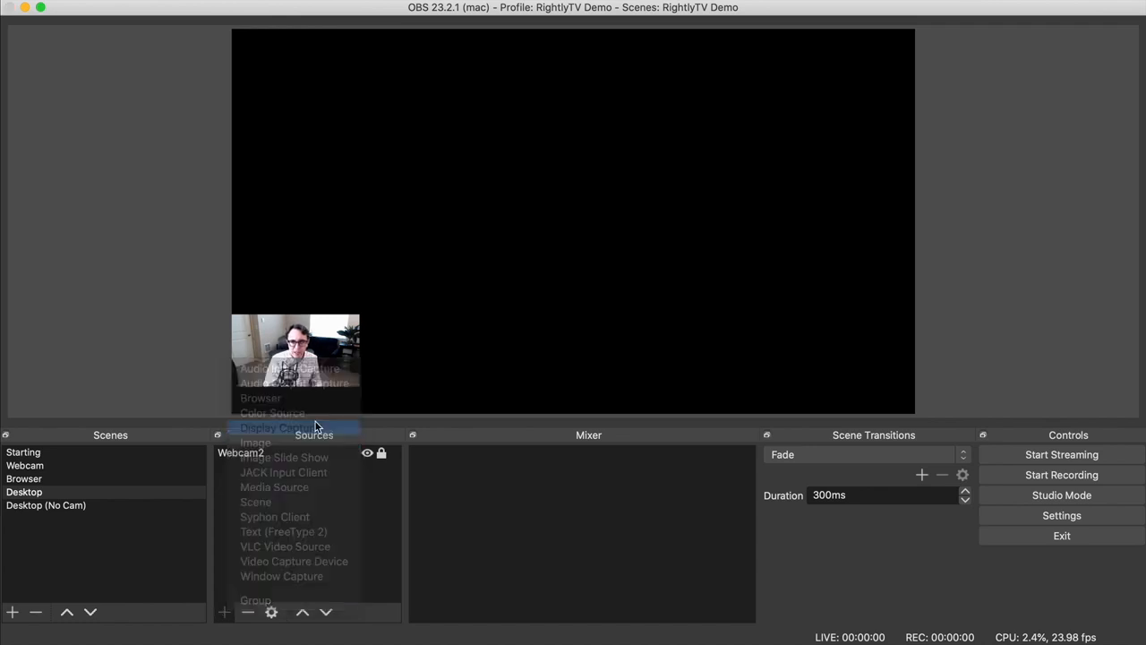
pyautogui.click(289, 428)
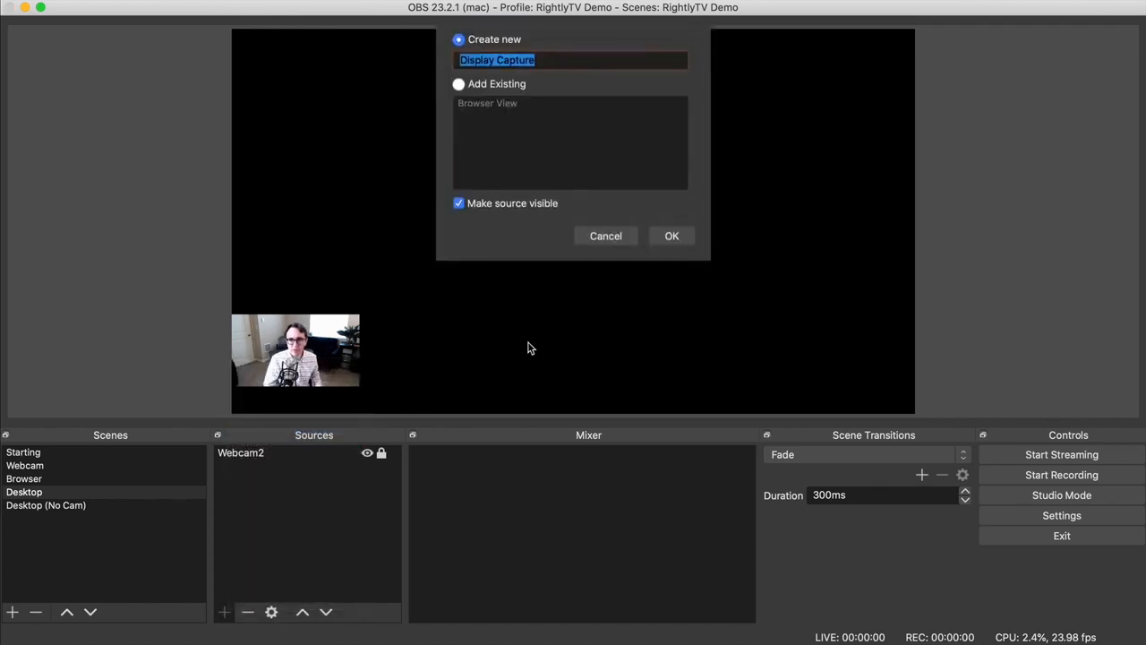
pyautogui.write('Desktop View')
pyautogui.click(671, 235)
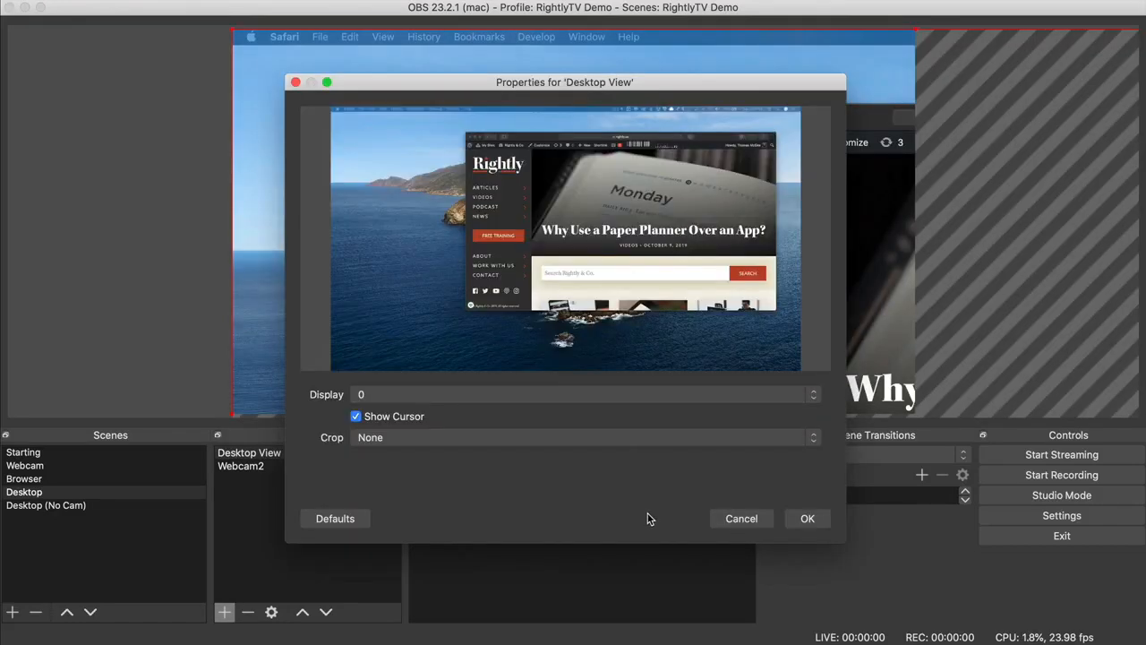
pyautogui.click(807, 518)
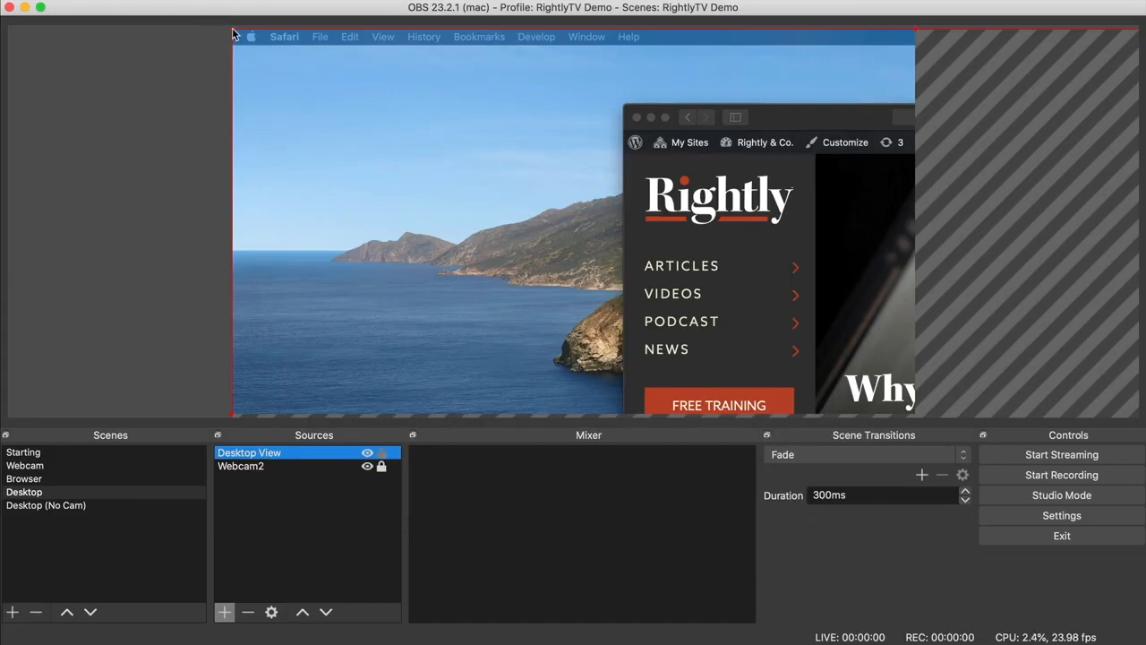
# Step: Fit the Desktop View source to the Desktop scene's canvas, move it below Webcam2 in the source order and lock it
pyautogui.click(235, 34)
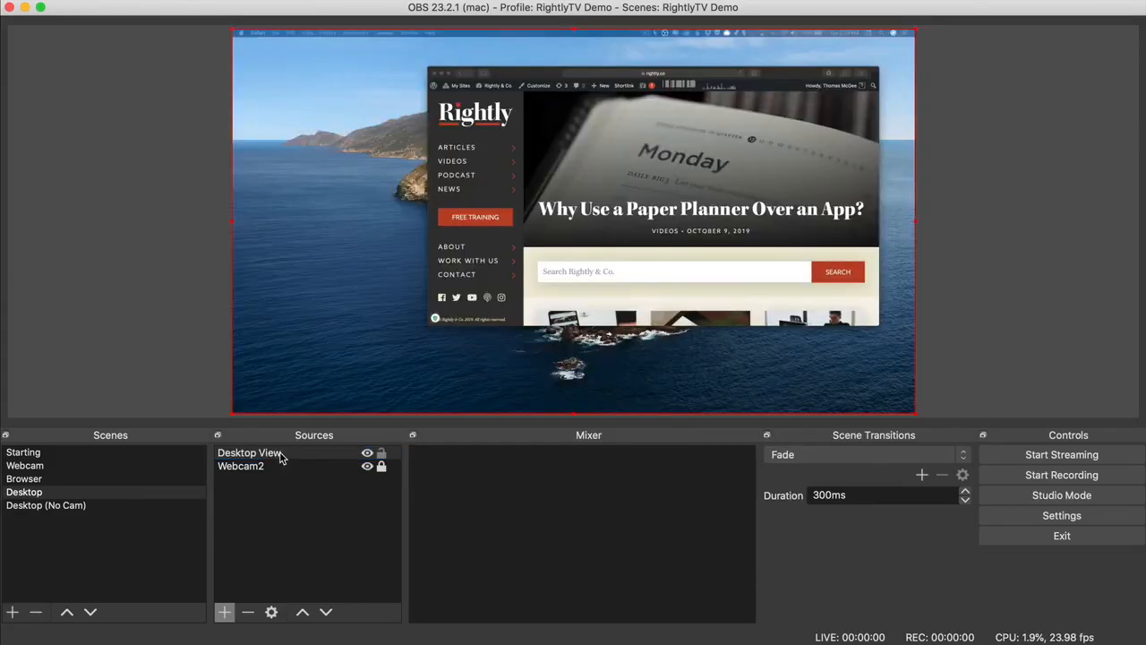
pyautogui.moveTo(281, 455); pyautogui.dragTo(279, 477)
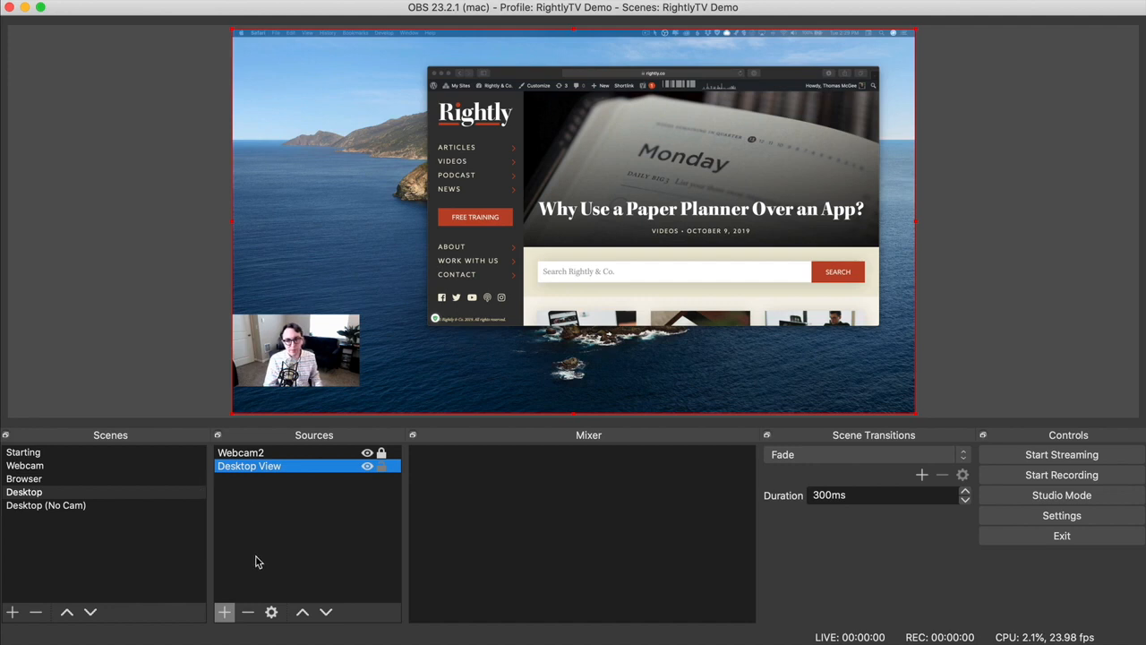
pyautogui.click(380, 468)
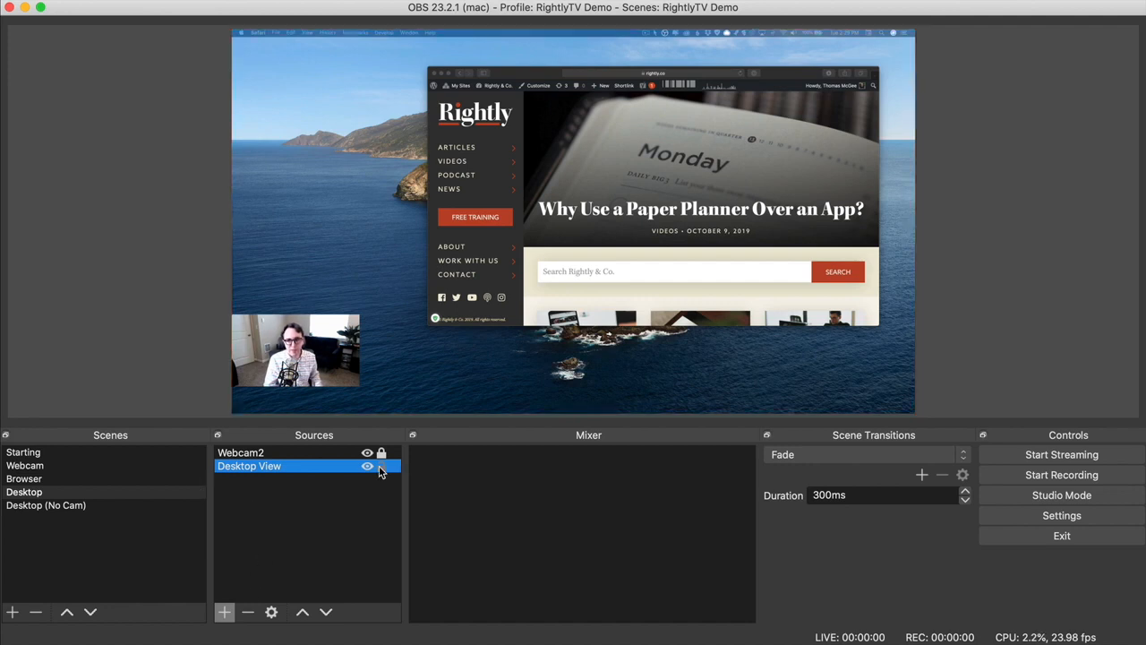
# Step: Replace the Browser View source in the Desktop (No Cam) scene with the locked full-canvas Desktop View source
pyautogui.click(121, 507)
pyautogui.click(261, 454)
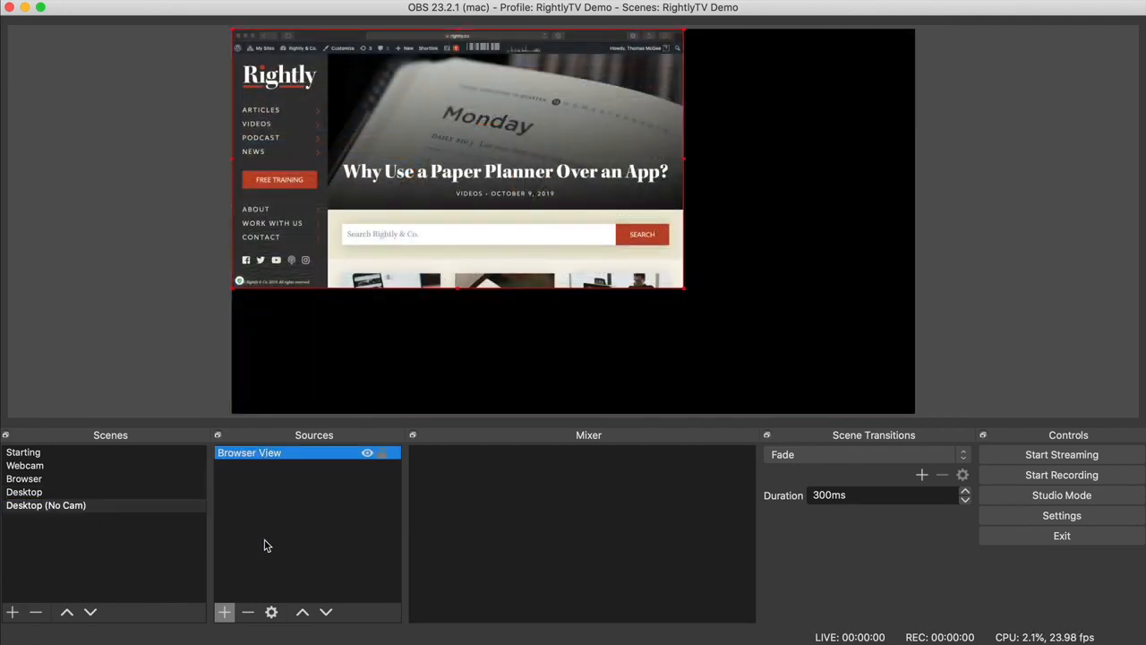
pyautogui.click(248, 612)
pyautogui.click(682, 340)
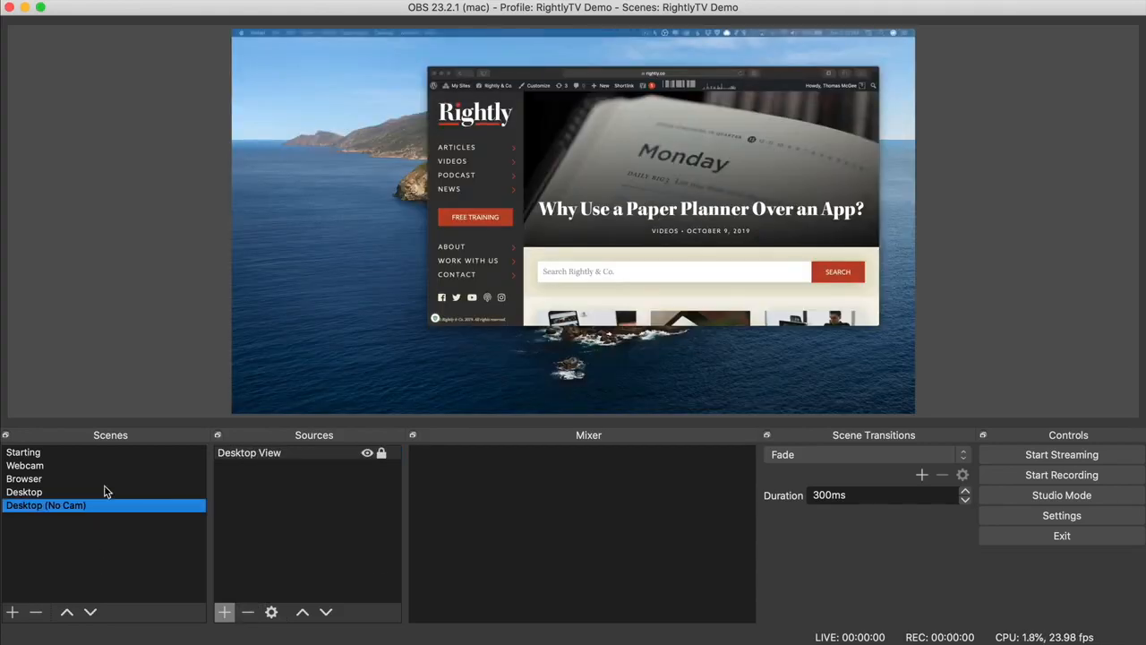
# Step: Preview the Starting, Webcam, Browser, Desktop and Desktop (No Cam) scenes in turn
pyautogui.click(78, 454)
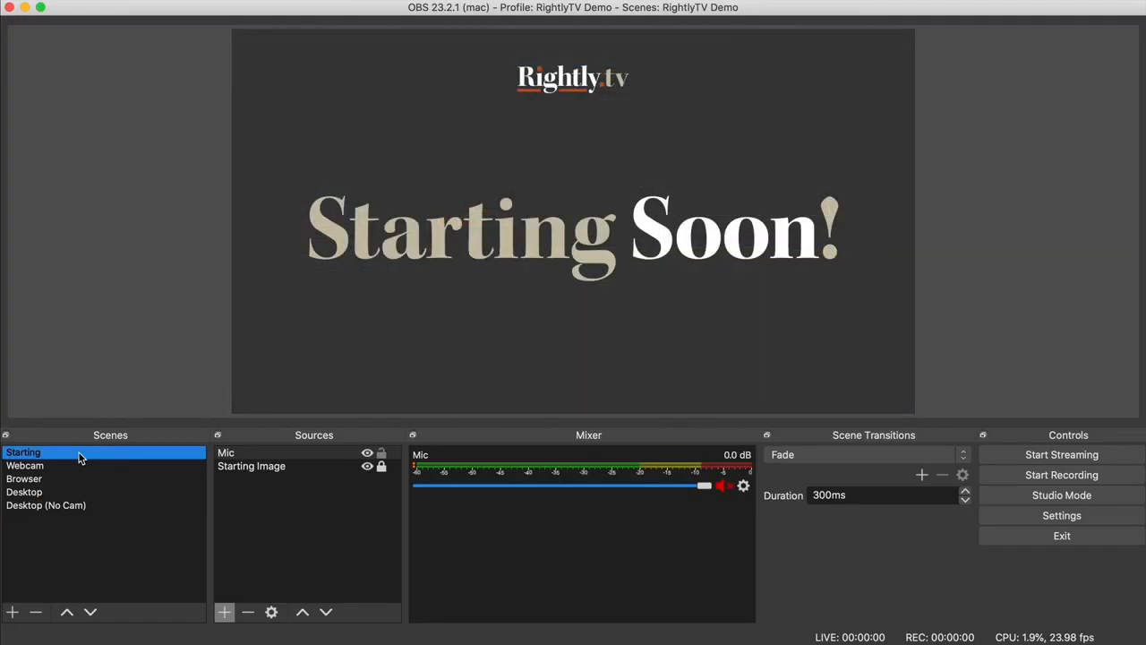
pyautogui.click(89, 466)
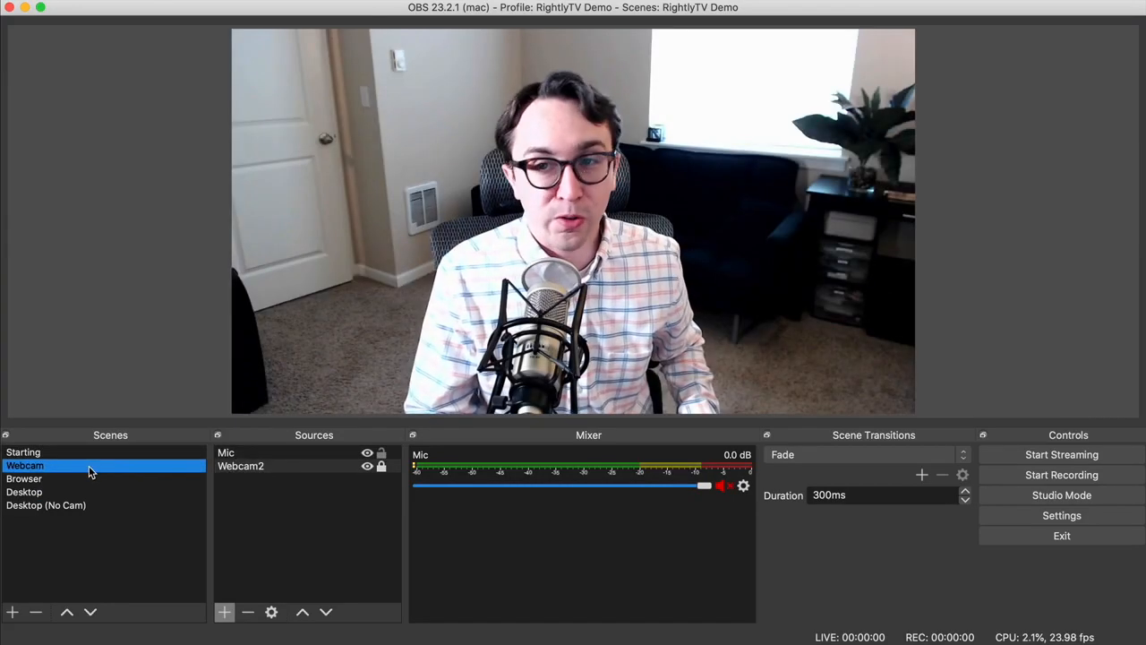
pyautogui.click(93, 479)
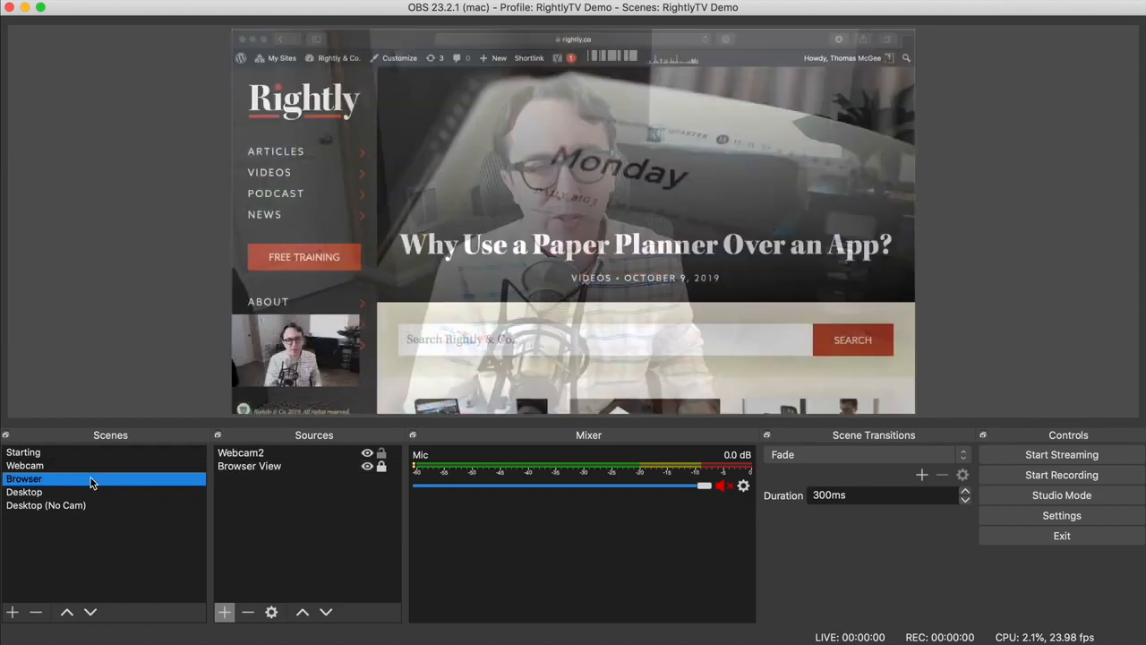
pyautogui.click(94, 492)
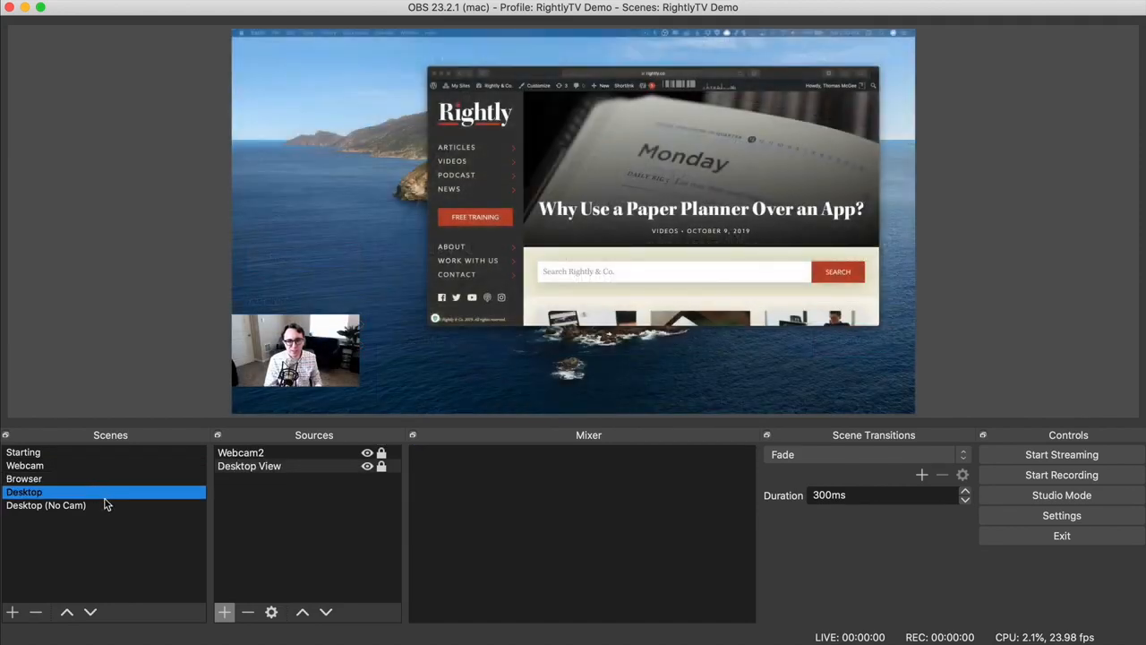
pyautogui.click(105, 506)
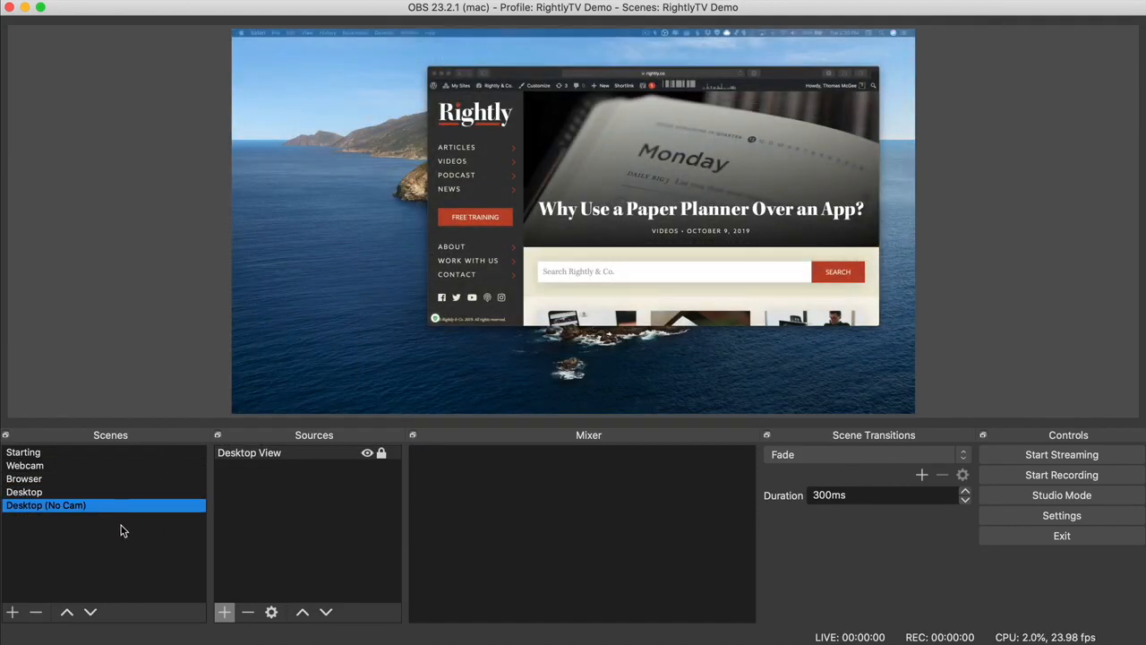
# Step: Add a new scene named Ending
pyautogui.click(14, 611)
pyautogui.write('E')
pyautogui.press('Return')
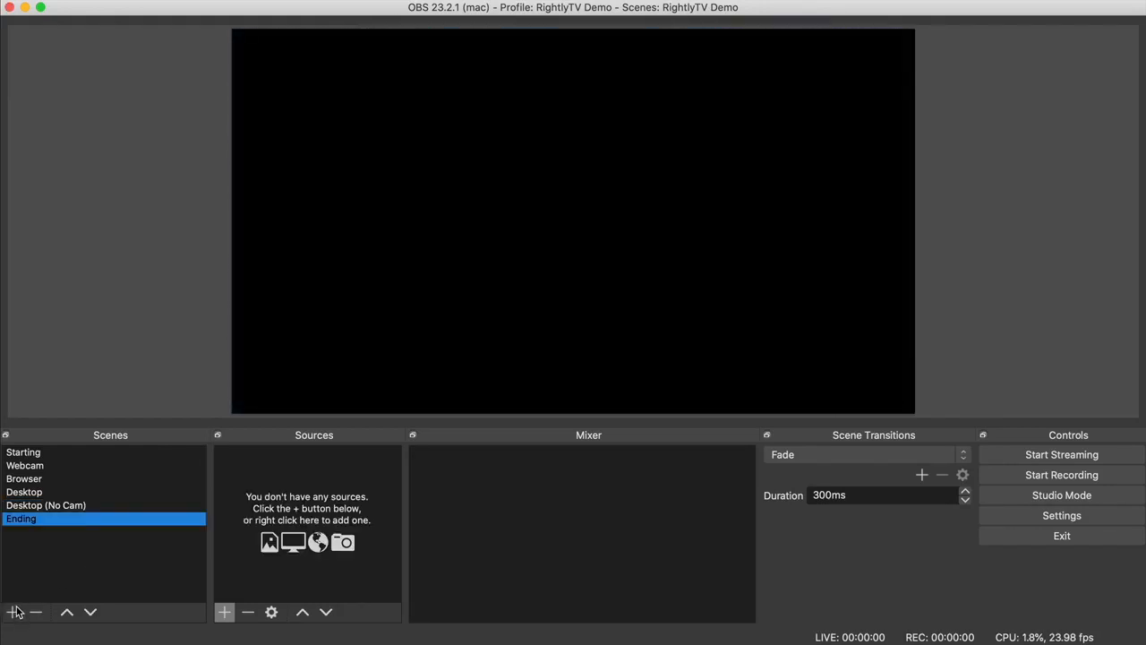
# Step: Add a new Image source named Ending Image to the Ending scene
pyautogui.click(223, 611)
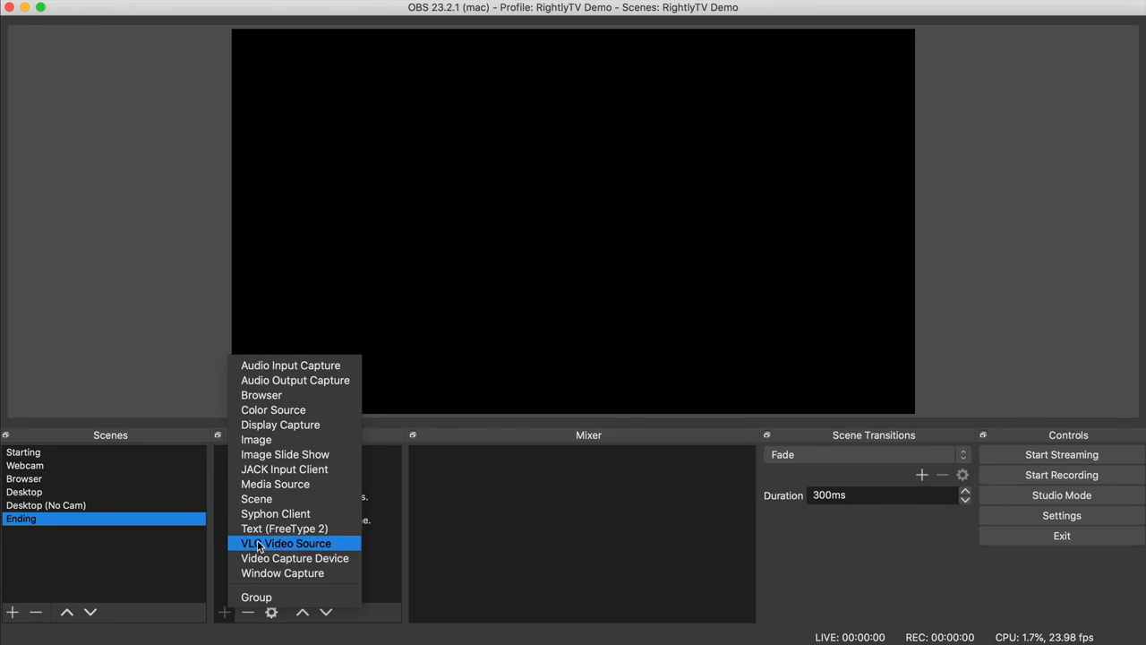
pyautogui.click(299, 440)
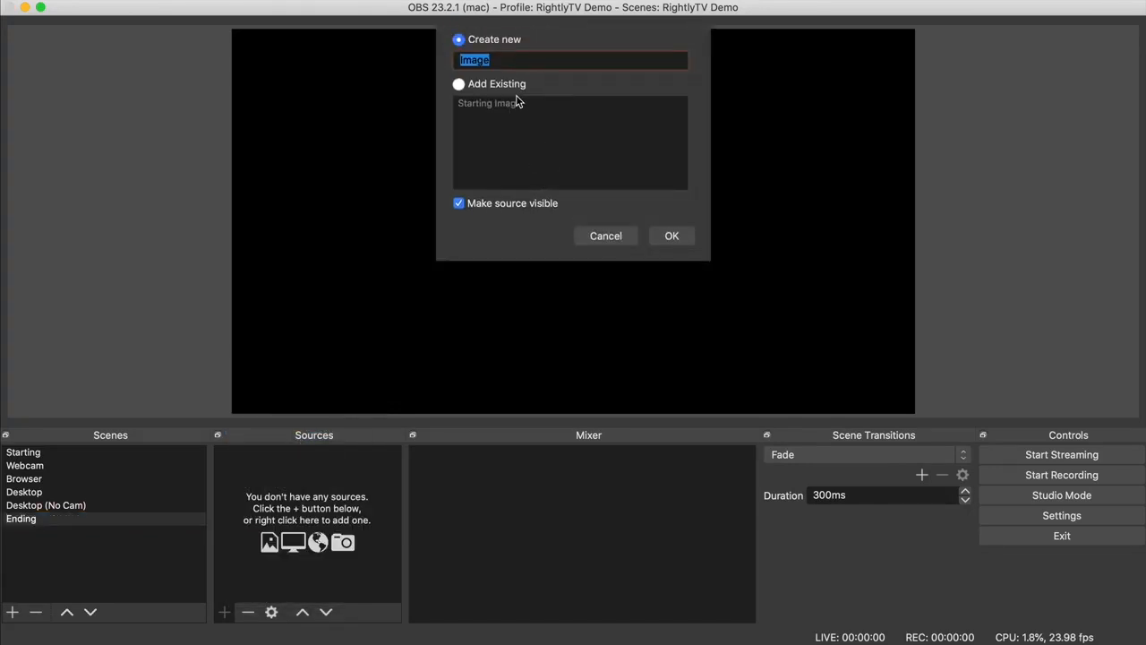
pyautogui.write('Ending Image')
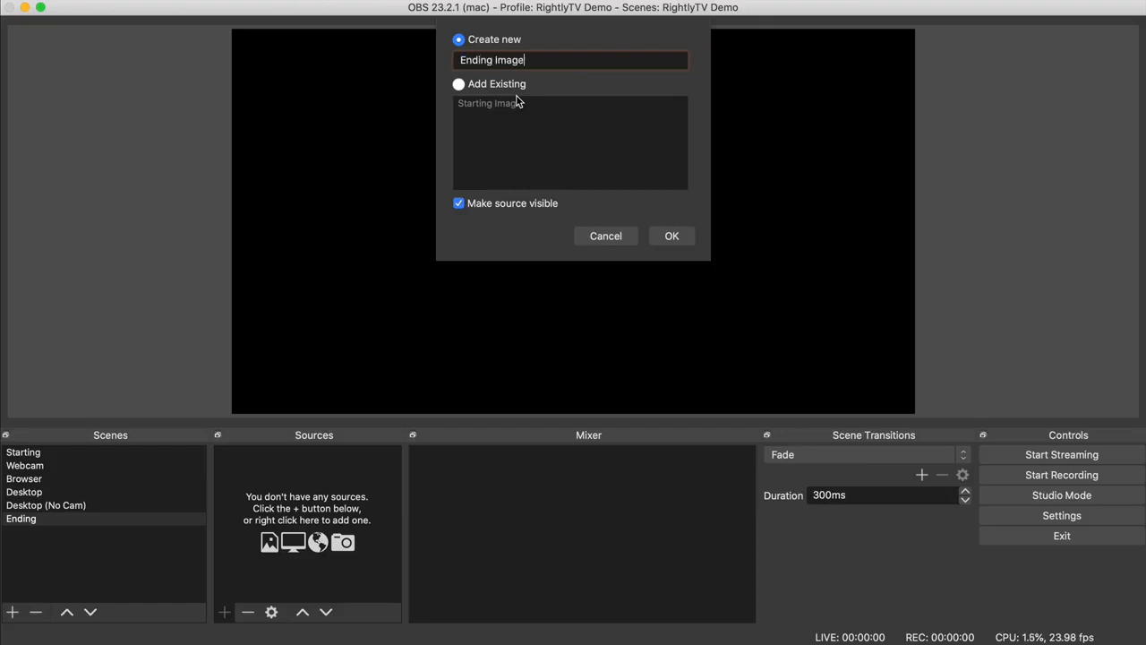
pyautogui.click(673, 236)
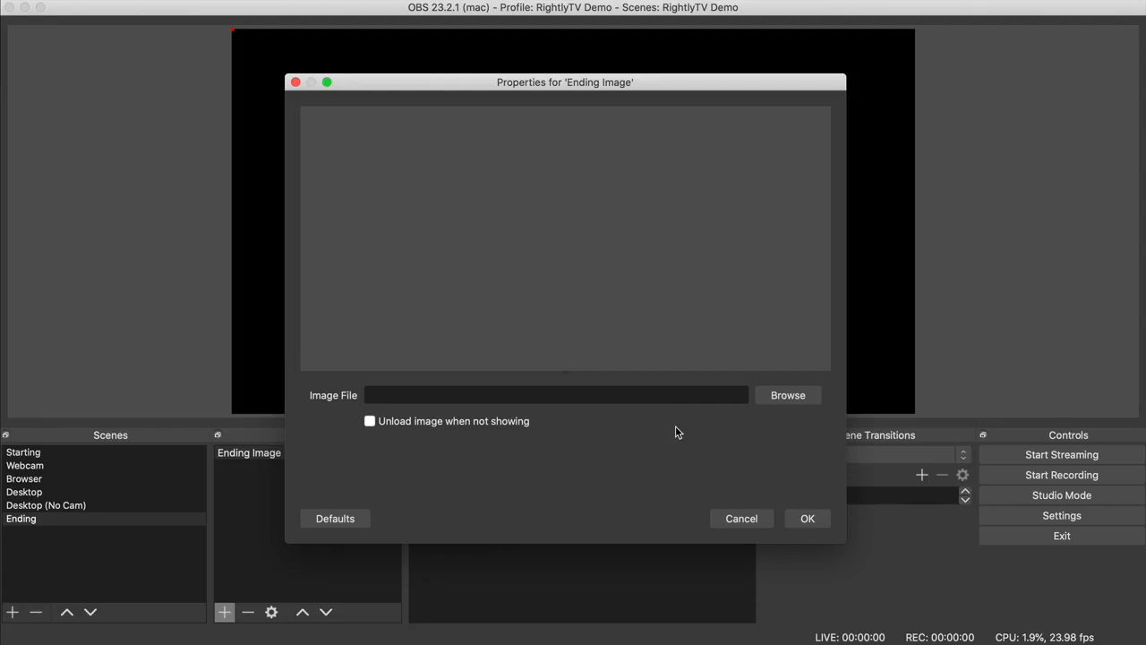
# Step: Load ending.png from the OBS folder into the Ending Image source, accept its properties and lock the source
pyautogui.click(788, 395)
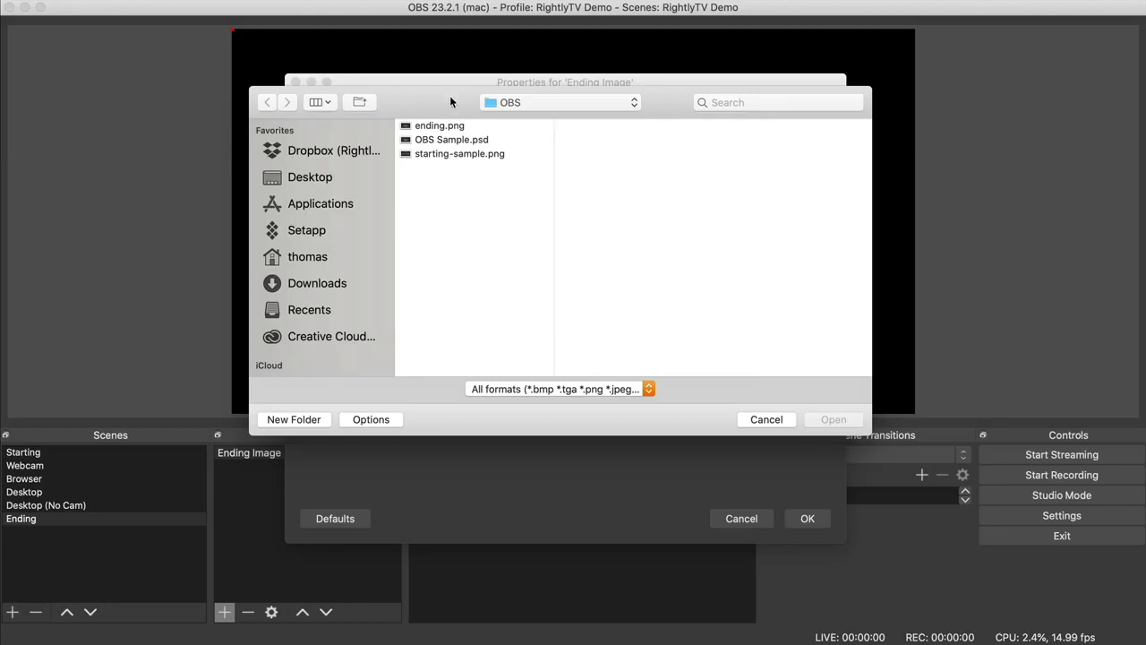
pyautogui.click(451, 125)
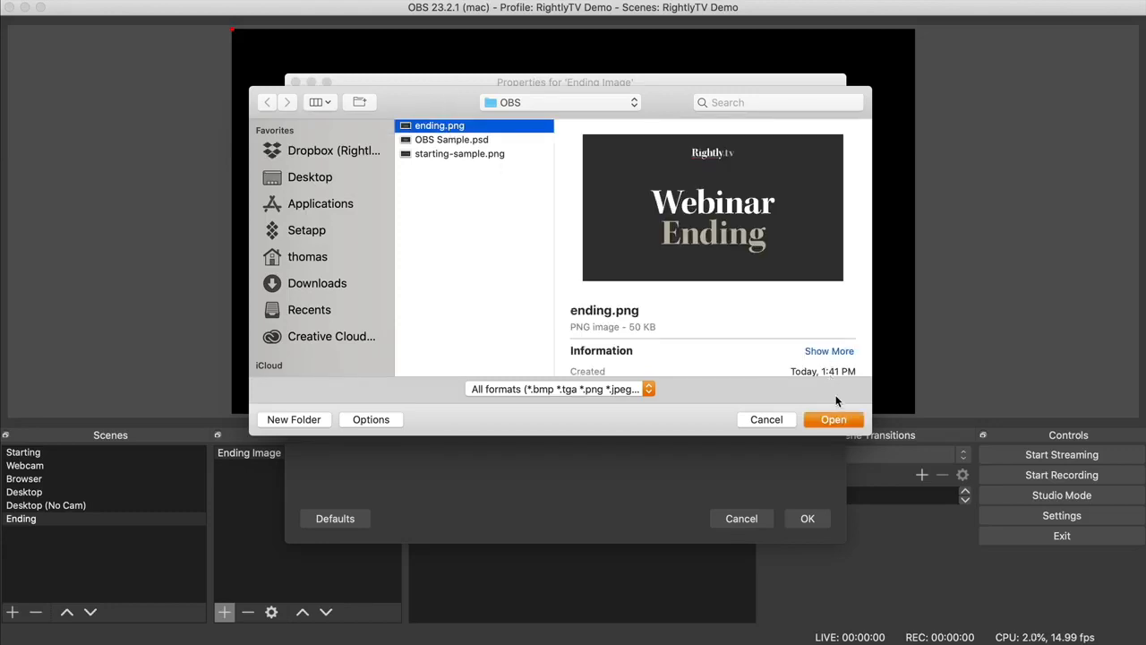
pyautogui.click(832, 420)
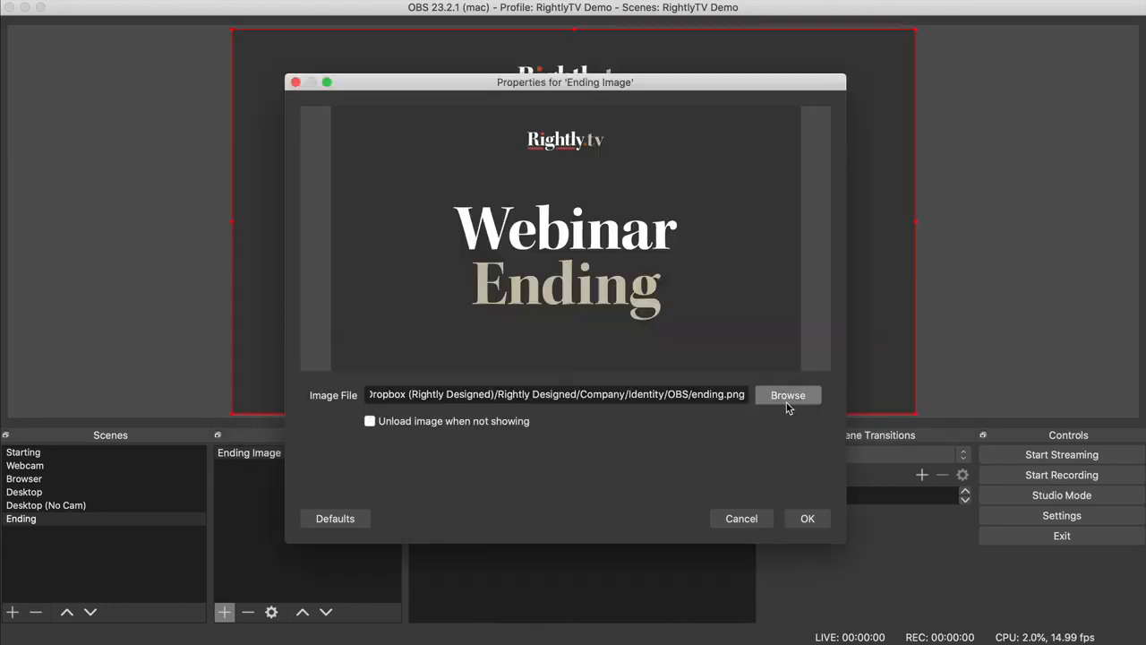
pyautogui.click(809, 519)
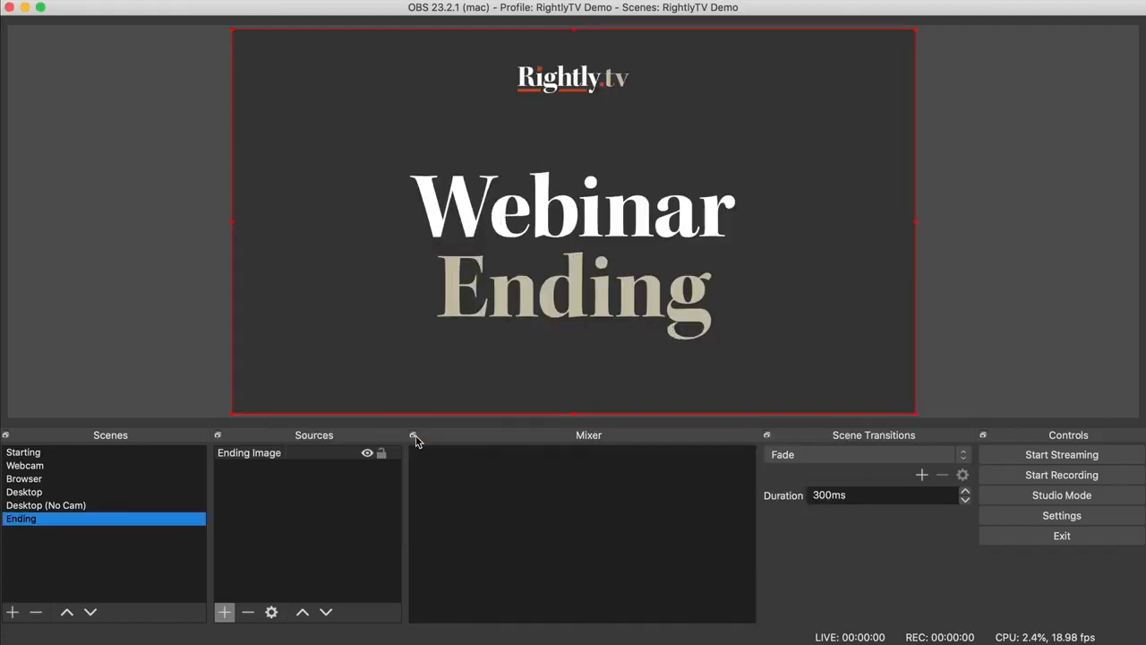
pyautogui.click(382, 453)
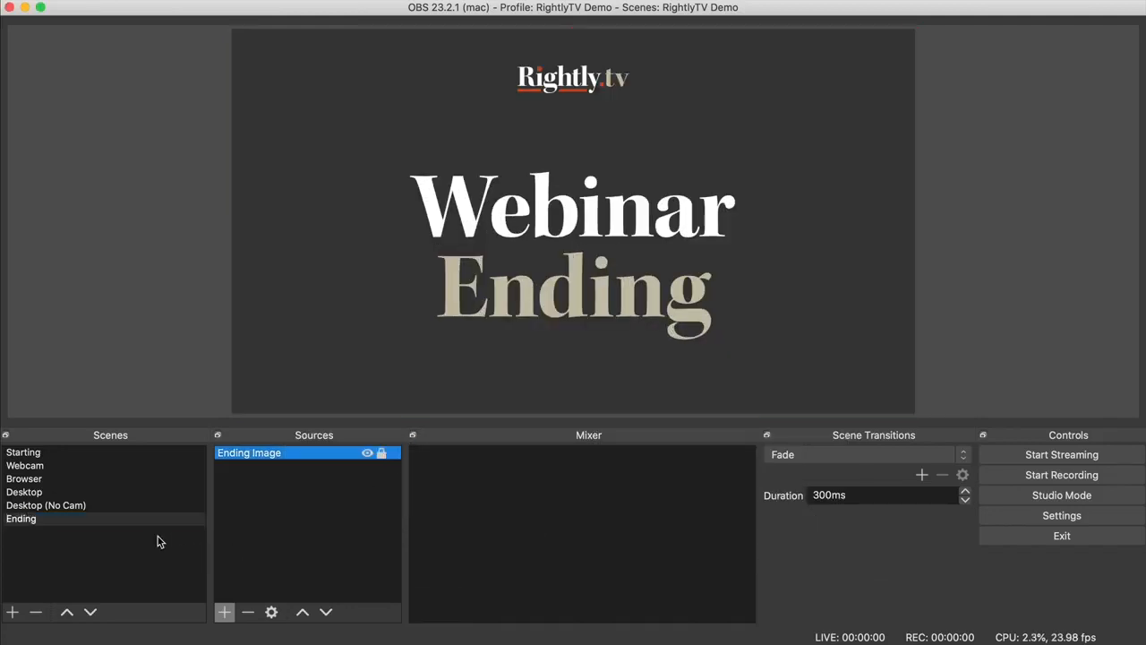
# Step: Preview every scene in order from Starting through Ending and return to the Starting scene
pyautogui.click(96, 454)
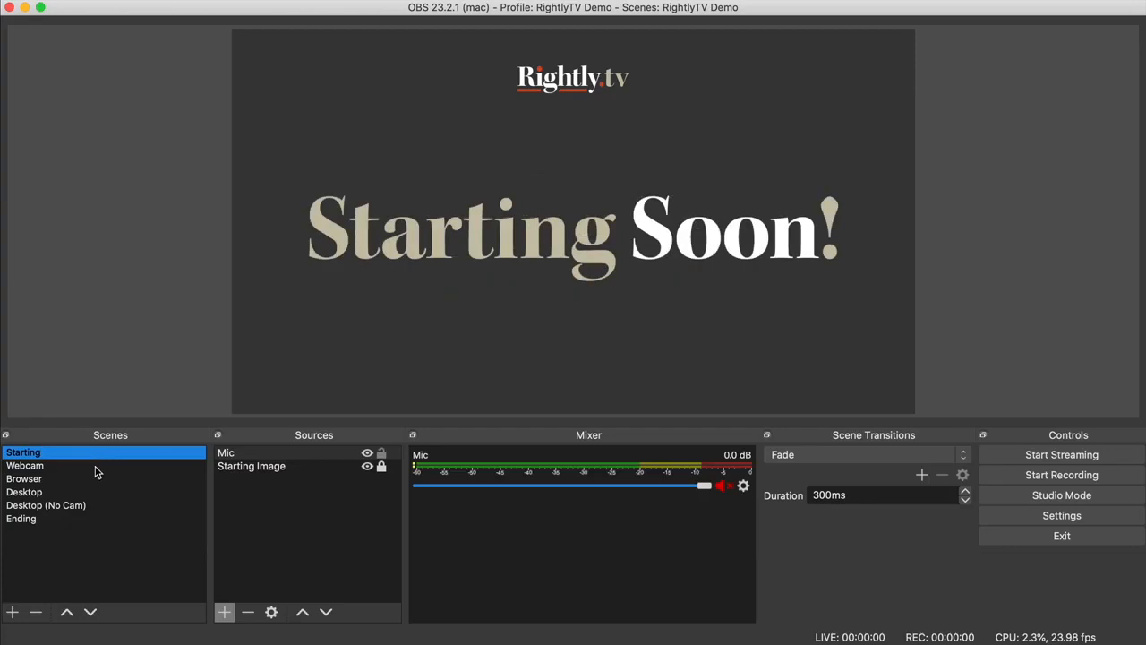
pyautogui.click(95, 467)
pyautogui.click(97, 479)
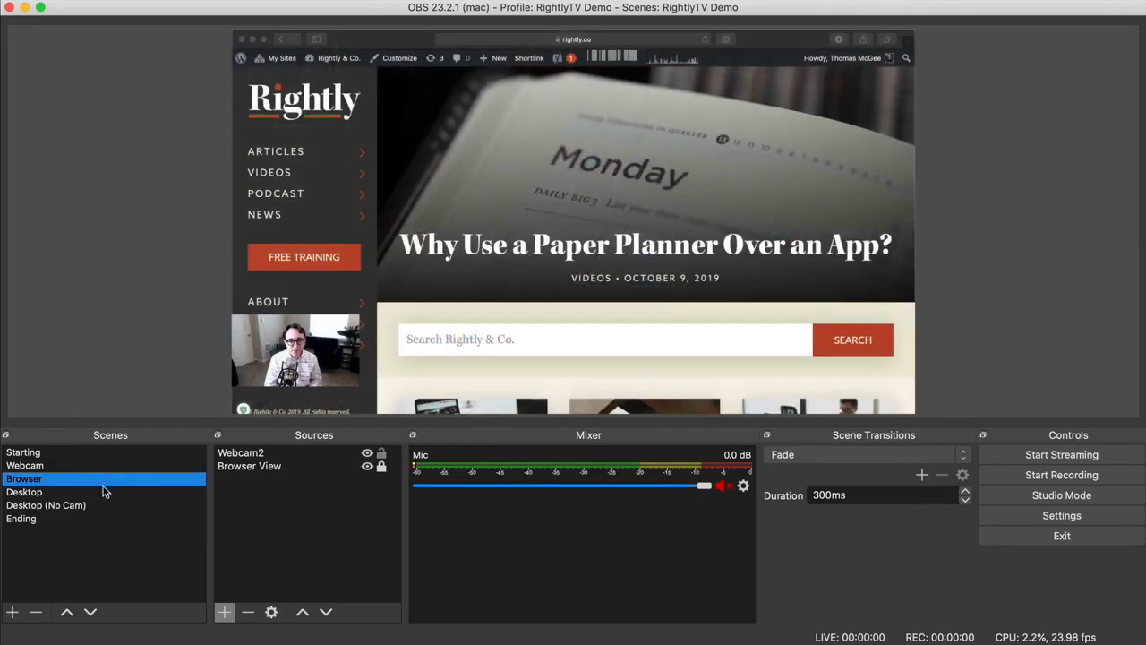
pyautogui.click(104, 492)
pyautogui.click(113, 505)
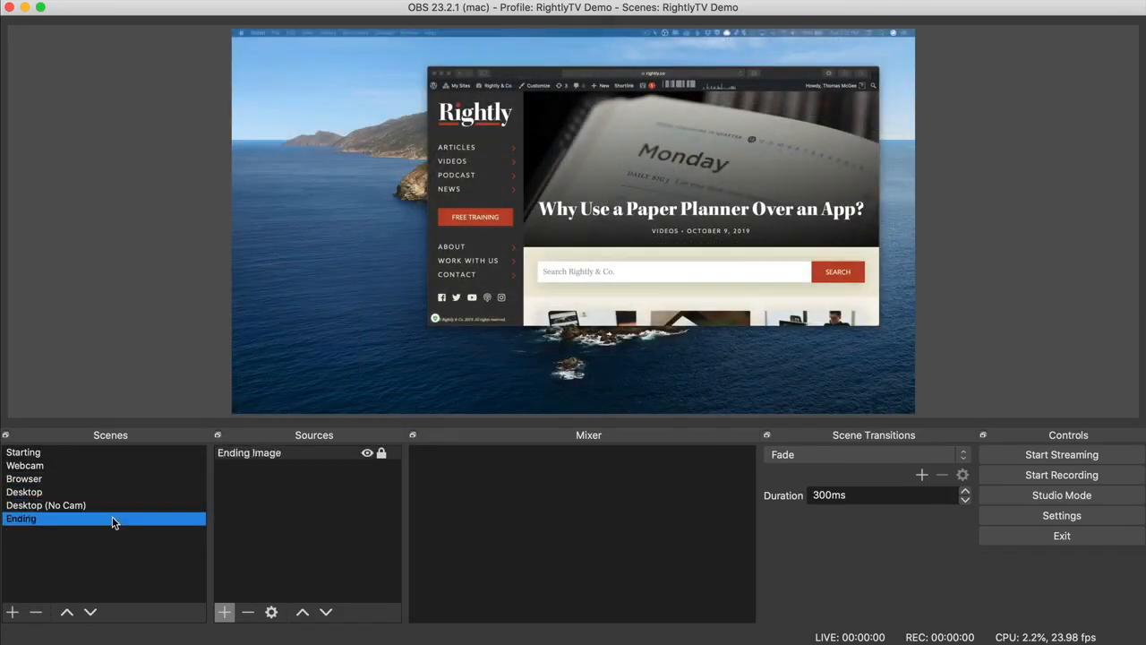
pyautogui.click(108, 519)
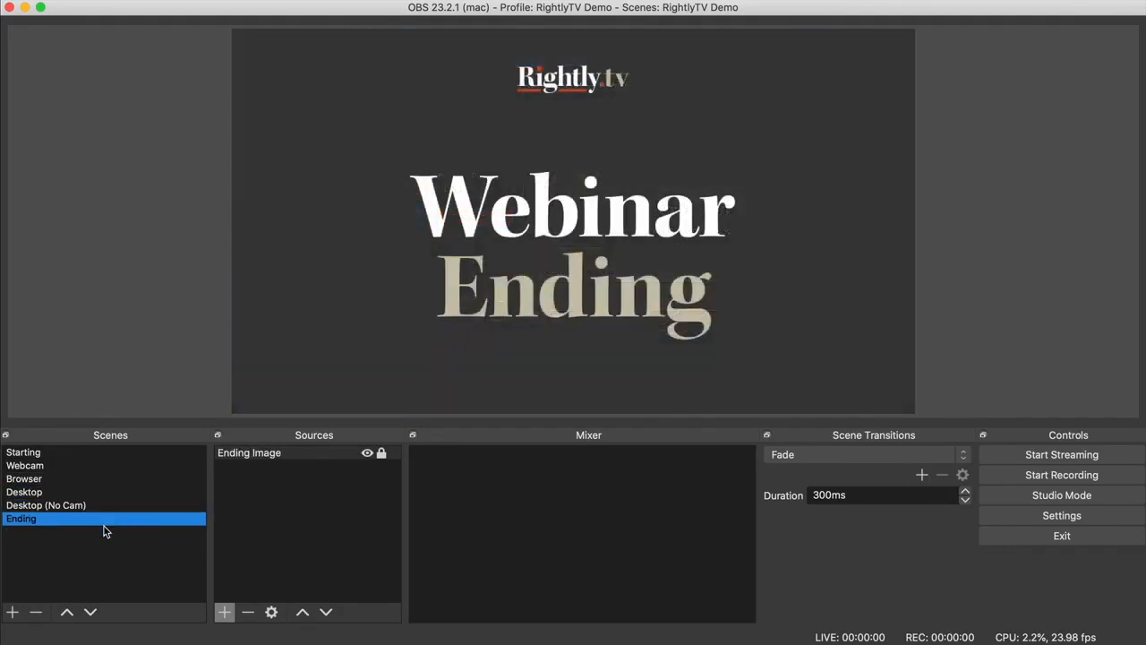
pyautogui.click(71, 464)
pyautogui.click(71, 453)
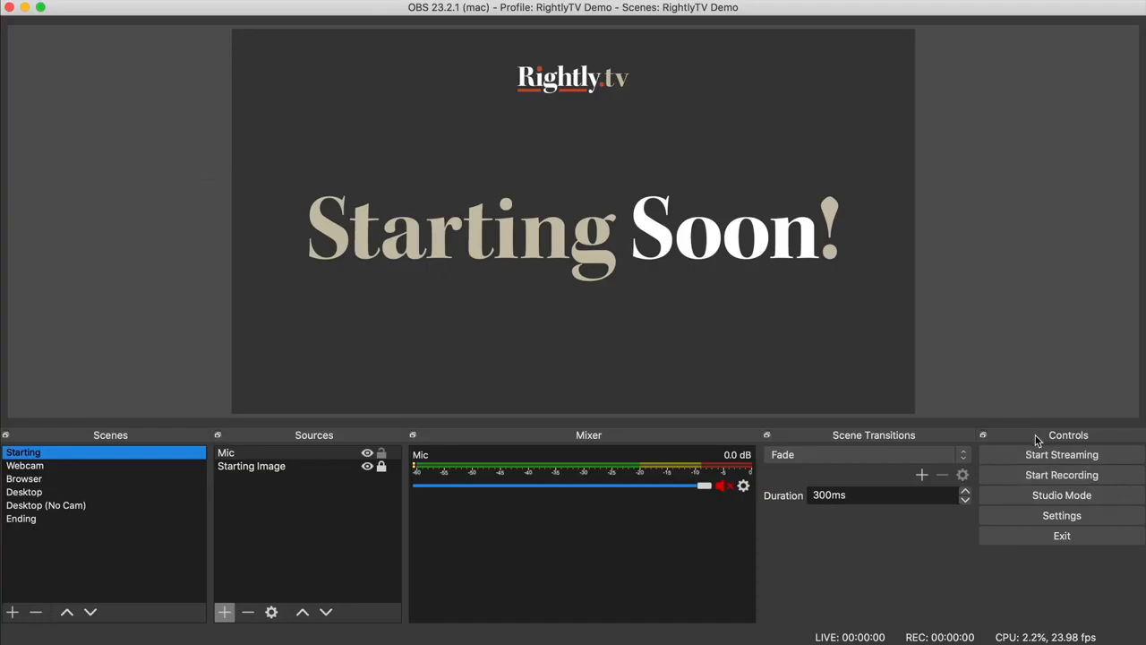
# Step: Review the Output settings and examine the available service and server options in the Stream settings
pyautogui.click(1080, 525)
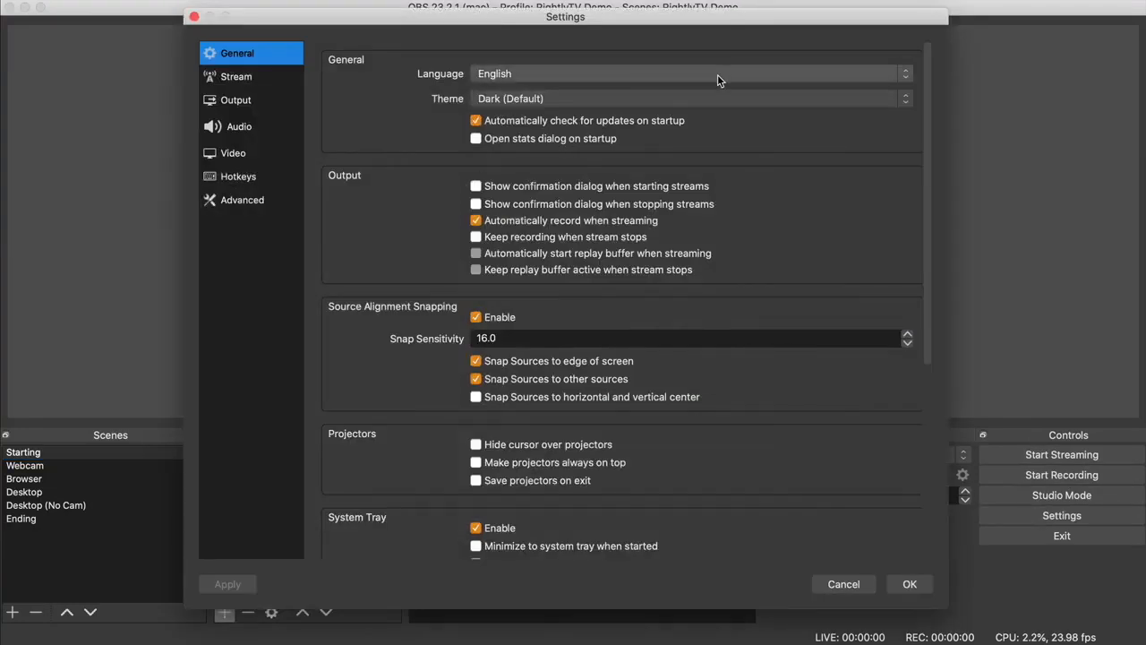
pyautogui.click(274, 101)
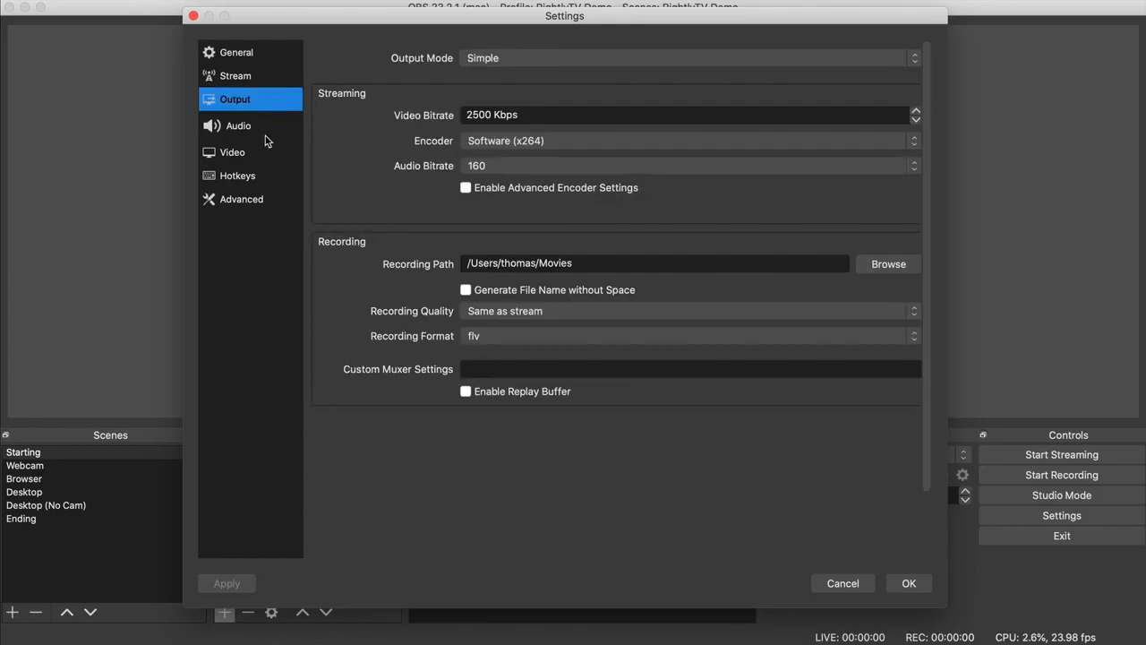
pyautogui.click(265, 80)
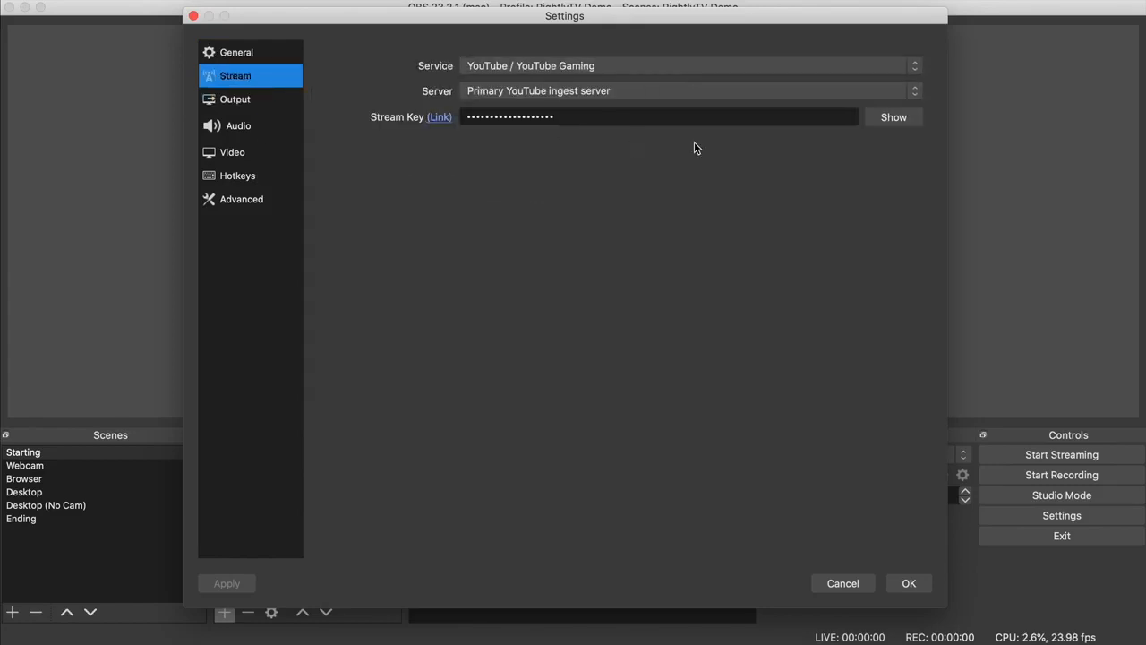
pyautogui.moveTo(644, 18); pyautogui.dragTo(641, 20)
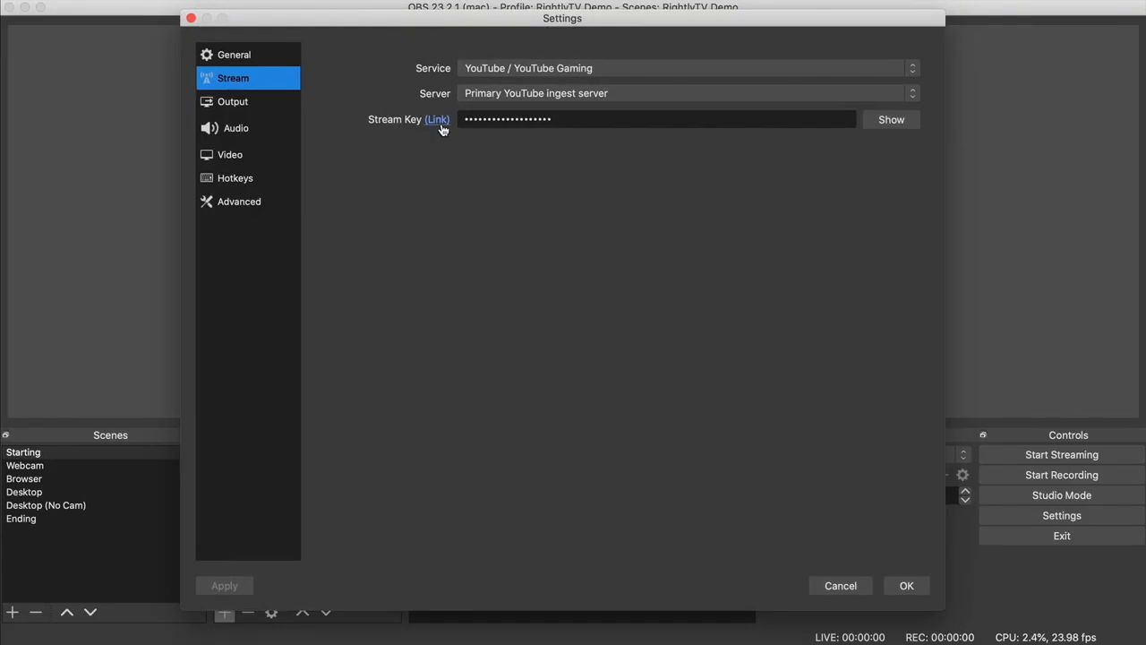
pyautogui.click(574, 70)
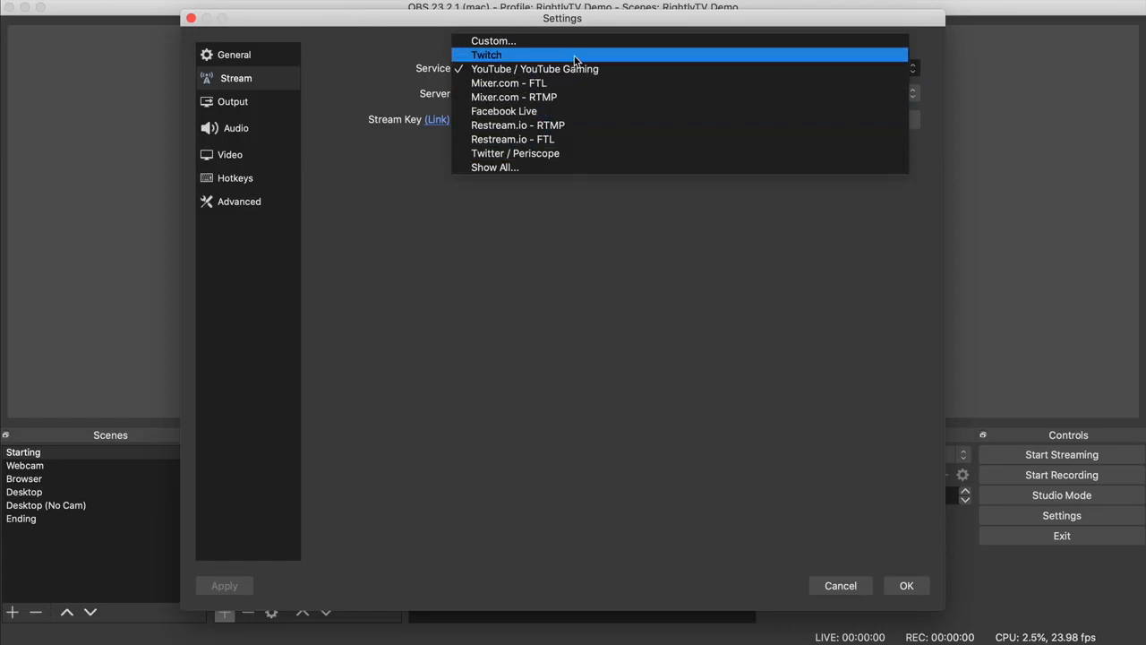
pyautogui.click(628, 297)
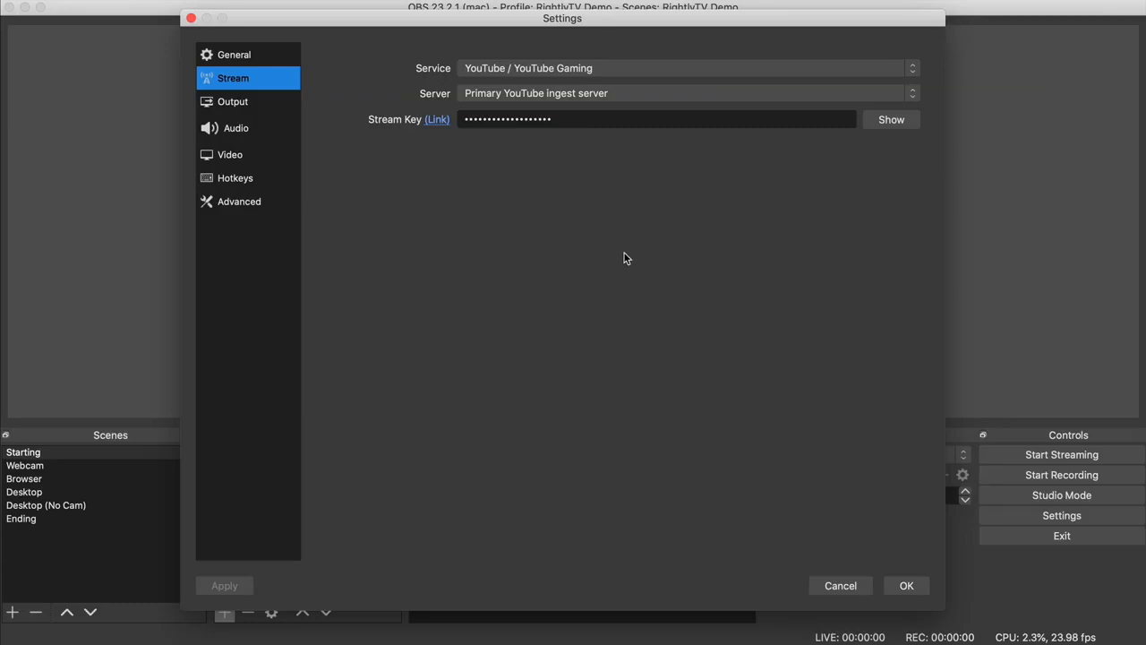
pyautogui.click(622, 95)
pyautogui.click(628, 177)
# Step: Try Facebook Live as the streaming service, switch back to YouTube / YouTube Gaming and discard the settings changes
pyautogui.click(624, 72)
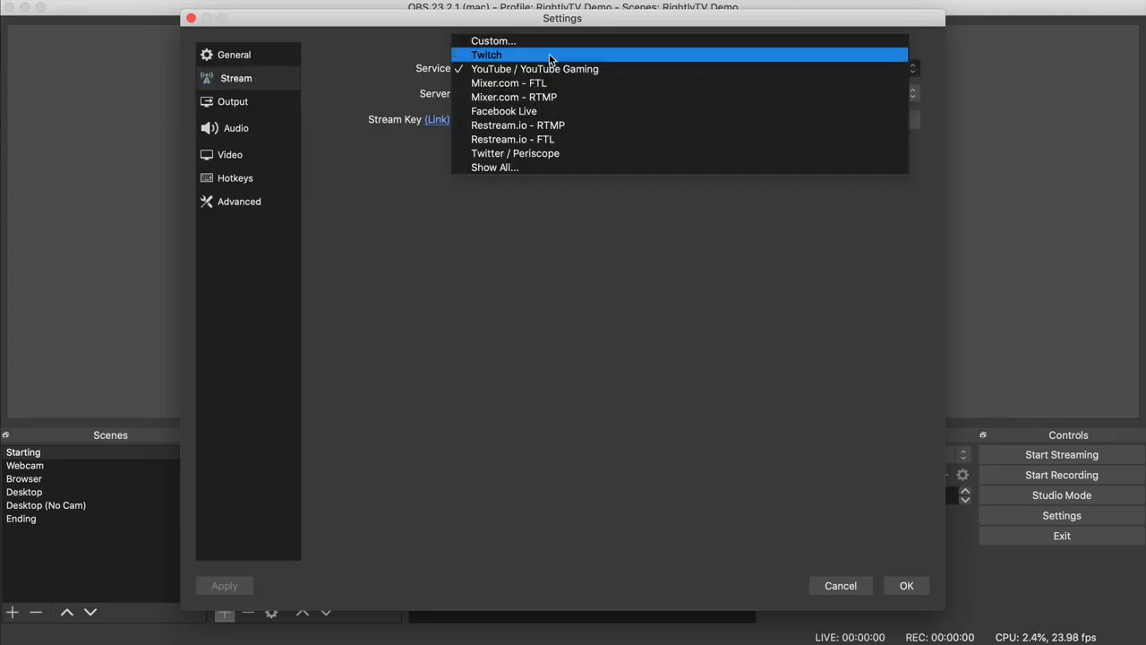
pyautogui.click(542, 111)
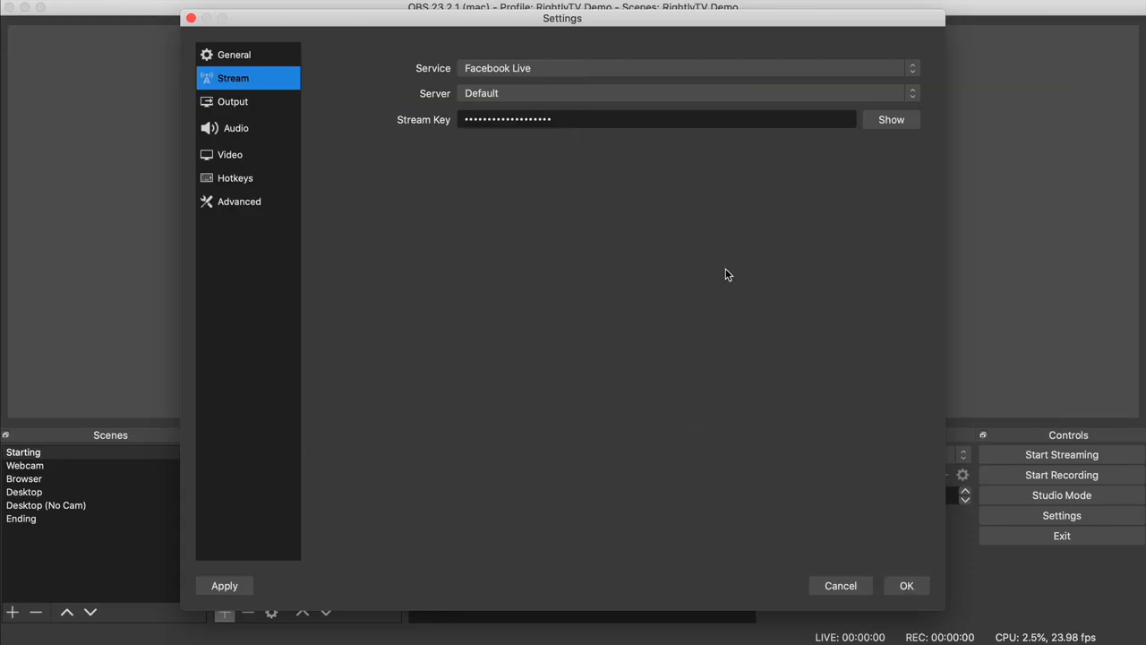
pyautogui.click(489, 69)
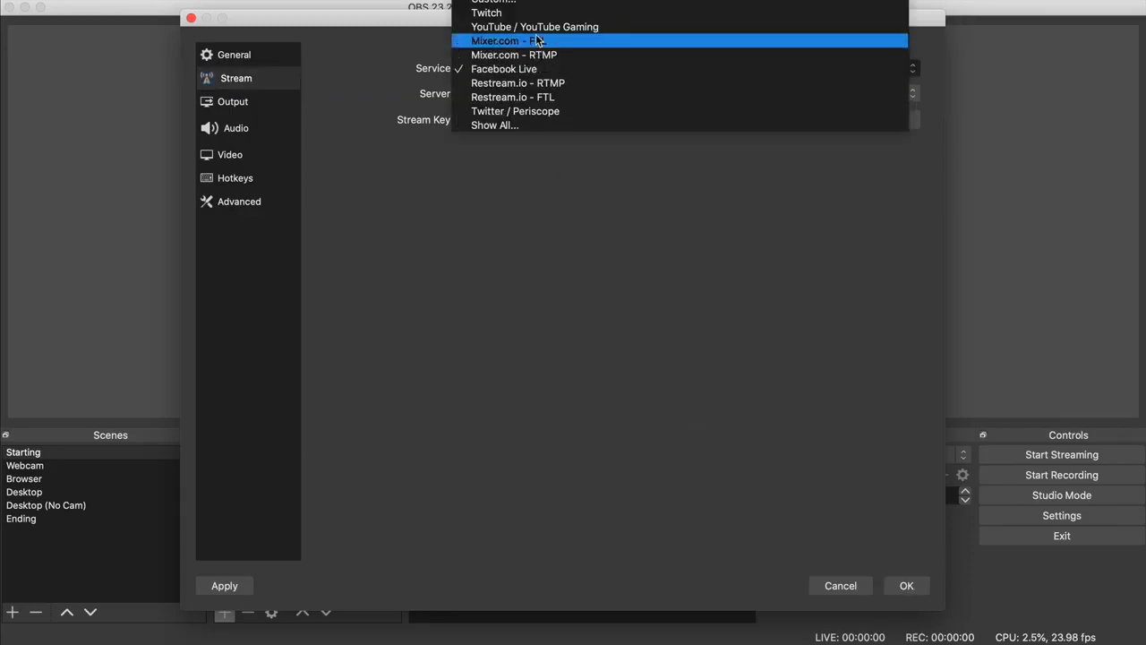
pyautogui.click(538, 27)
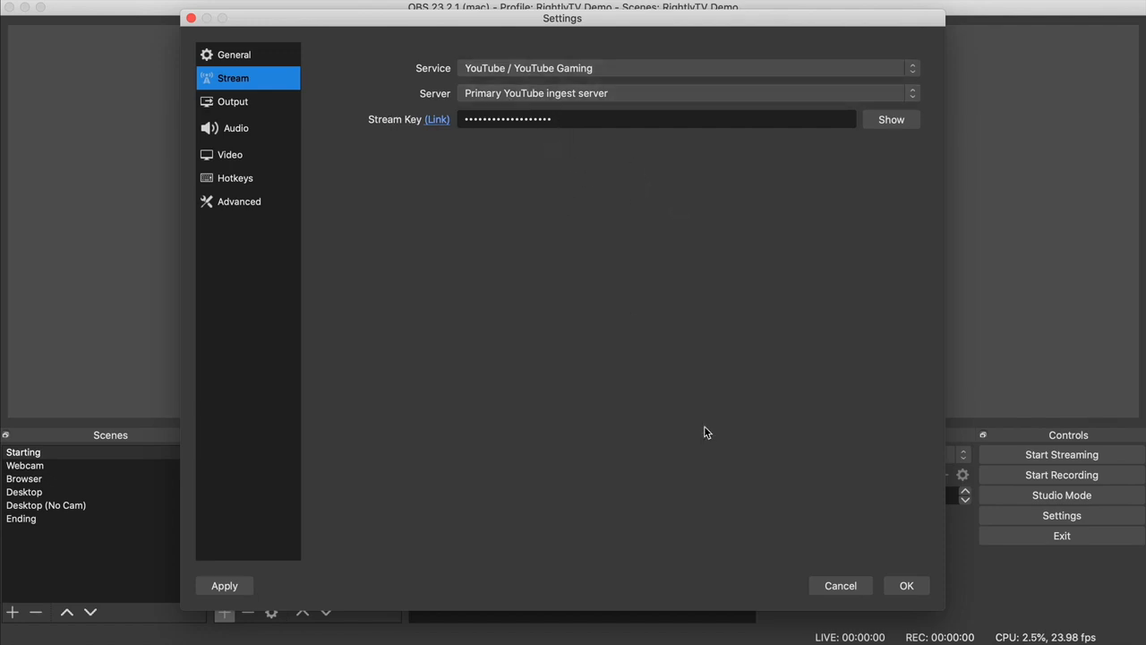
pyautogui.click(856, 587)
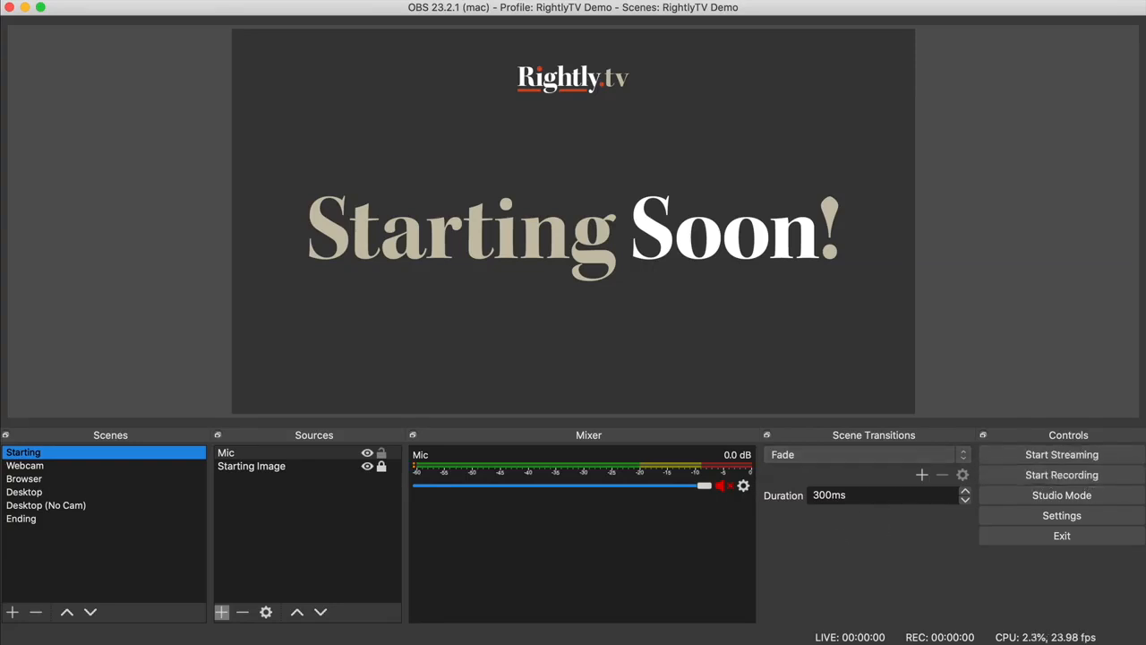
pyautogui.click(1064, 516)
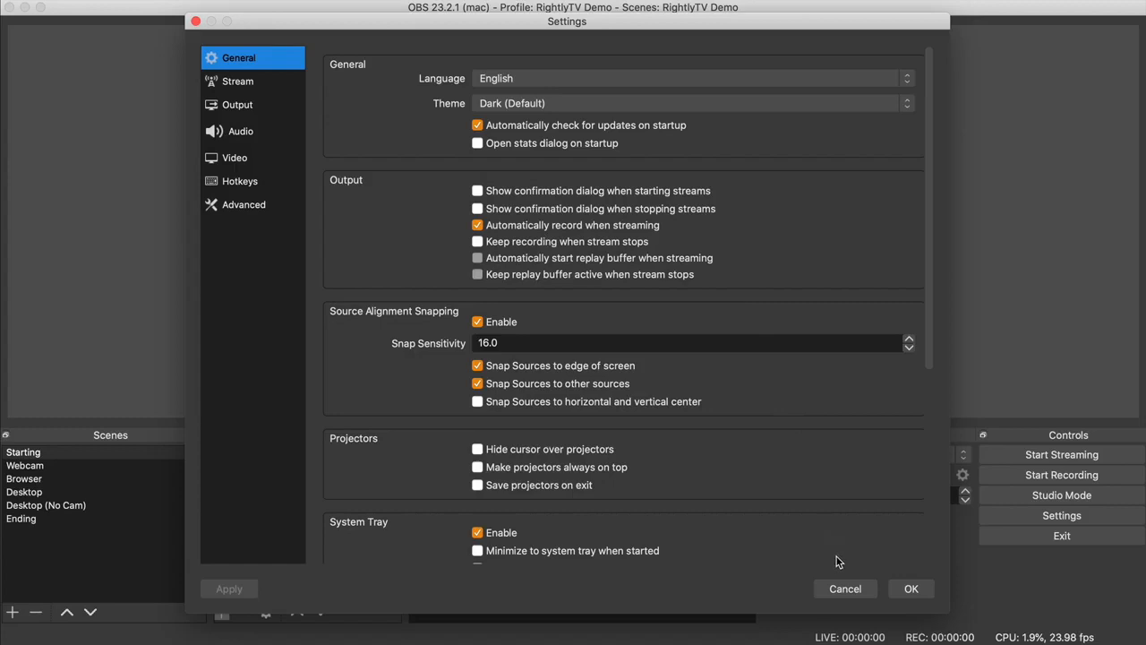
pyautogui.click(845, 588)
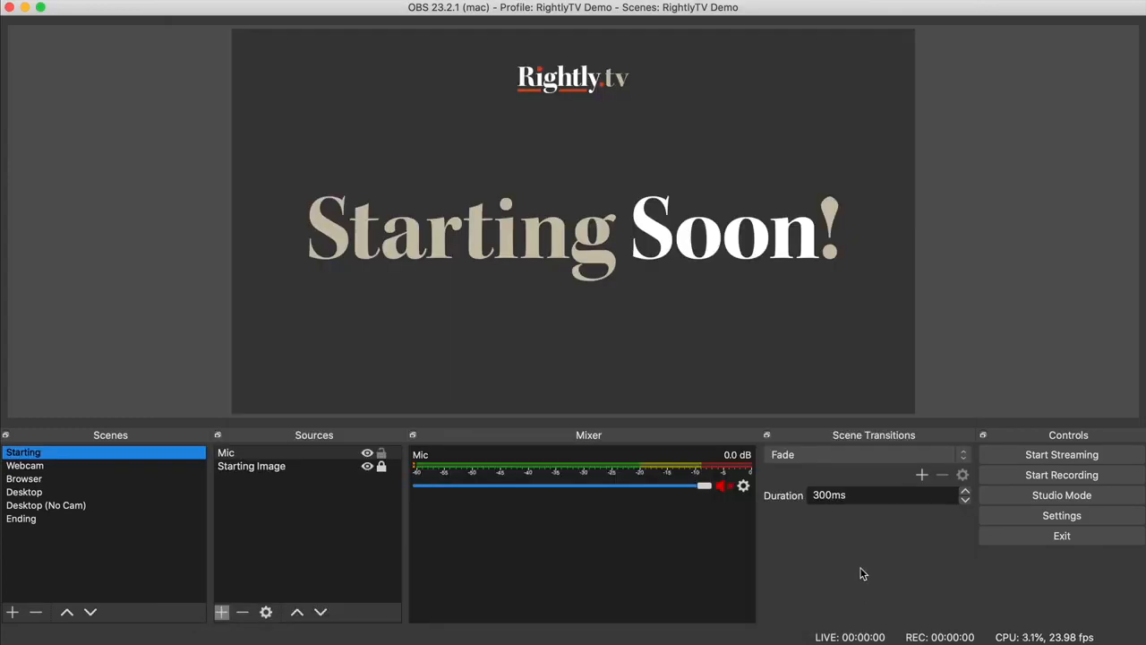